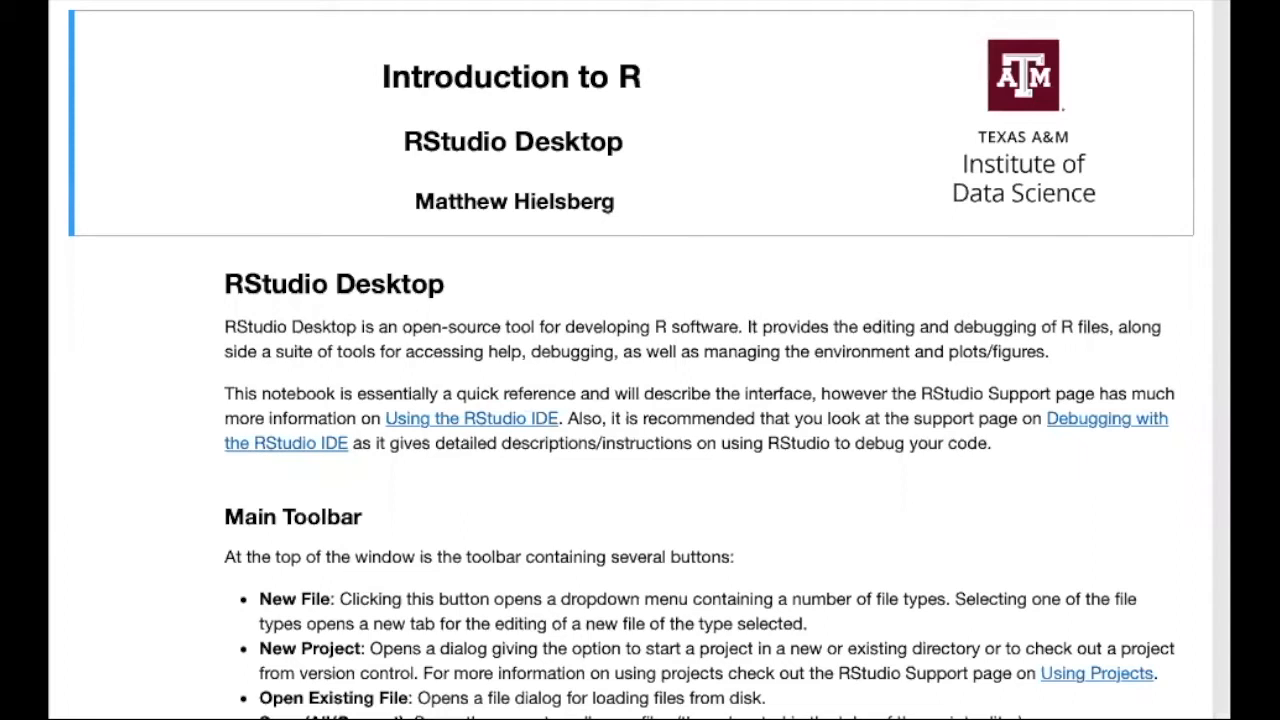
Step: Read through the RStudio Desktop notebook, covering the main toolbar, the four workspace panes and the cheatsheets section
scroll(632, 400, "down", 3)
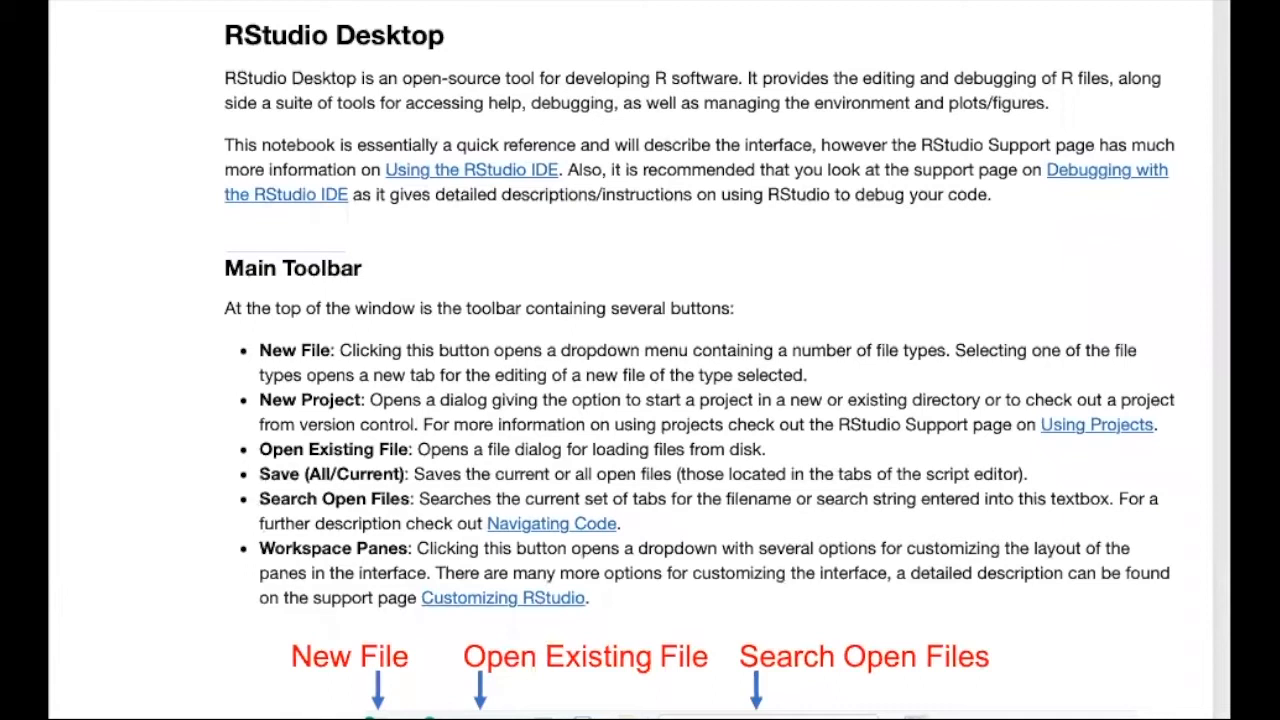
scroll(700, 360, "down", 3)
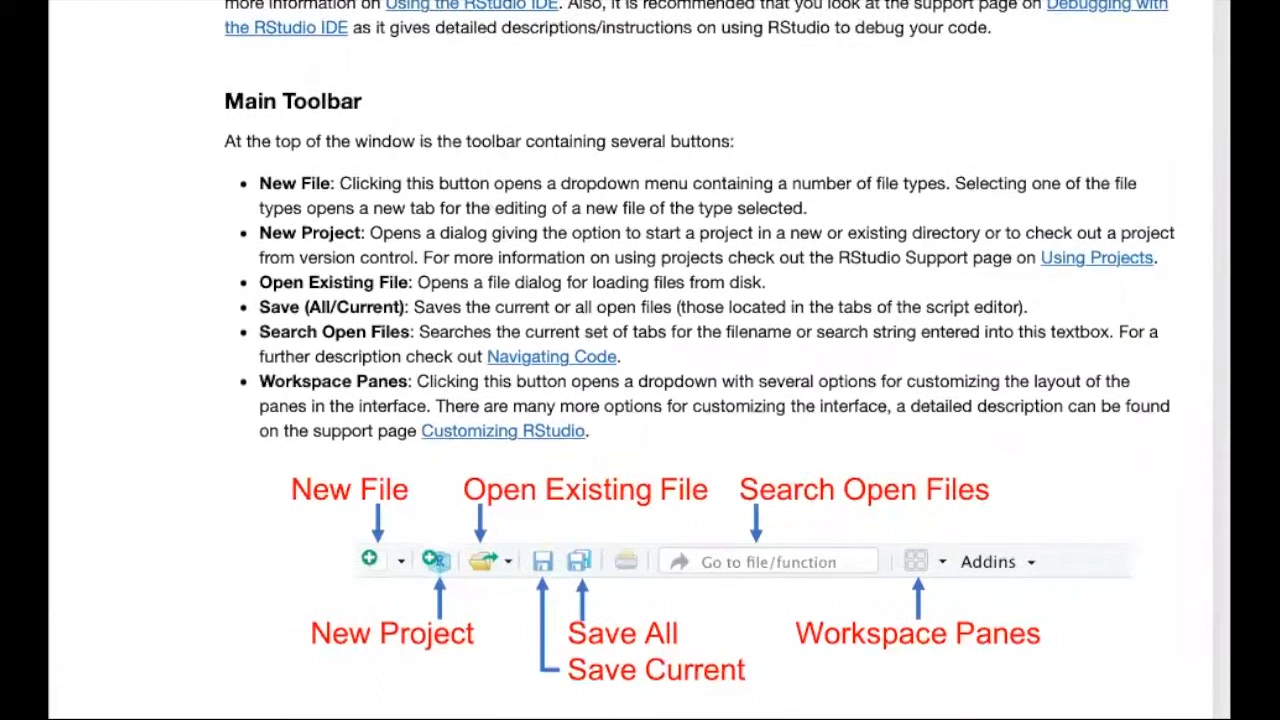
scroll(700, 360, "down", 1)
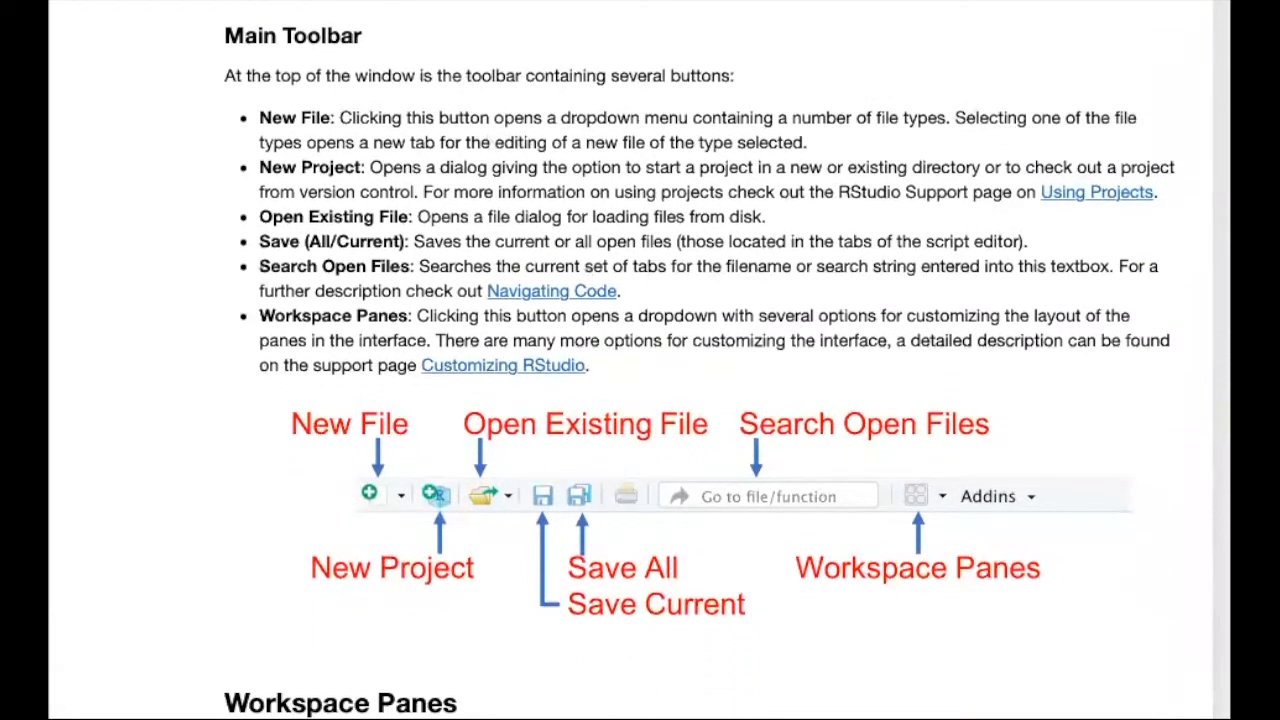
scroll(700, 360, "down", 9)
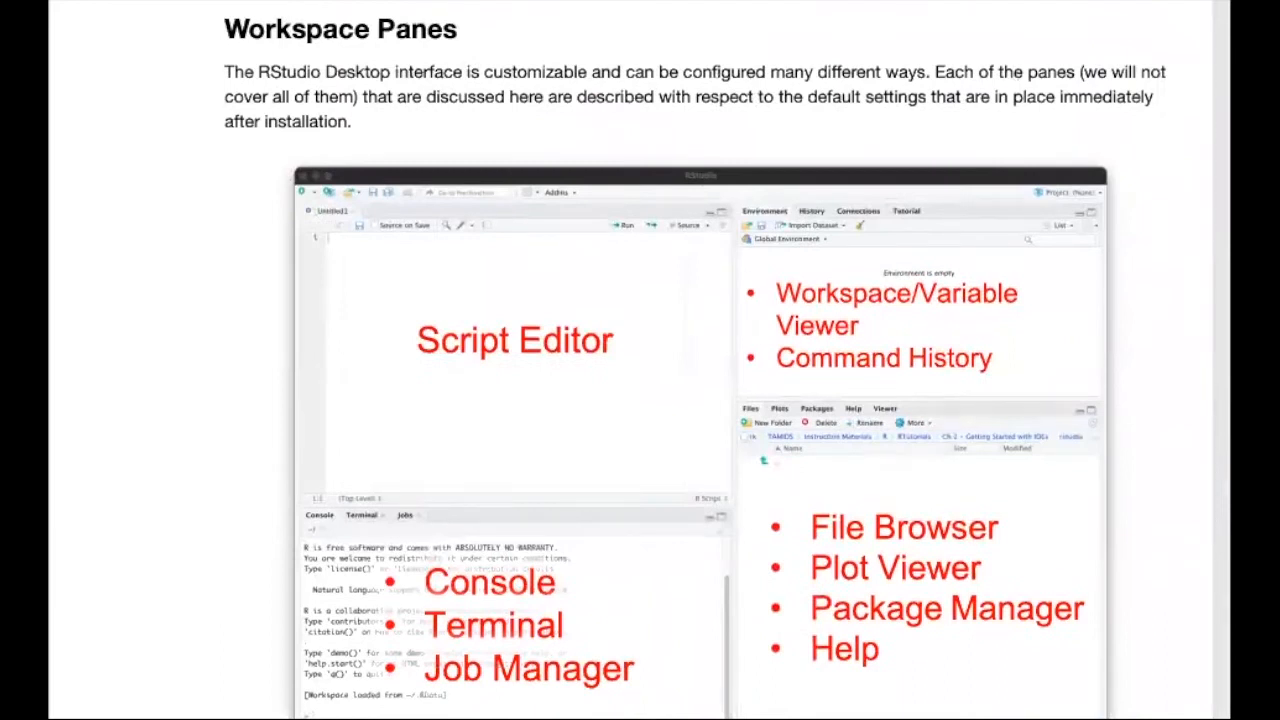
scroll(700, 360, "down", 9)
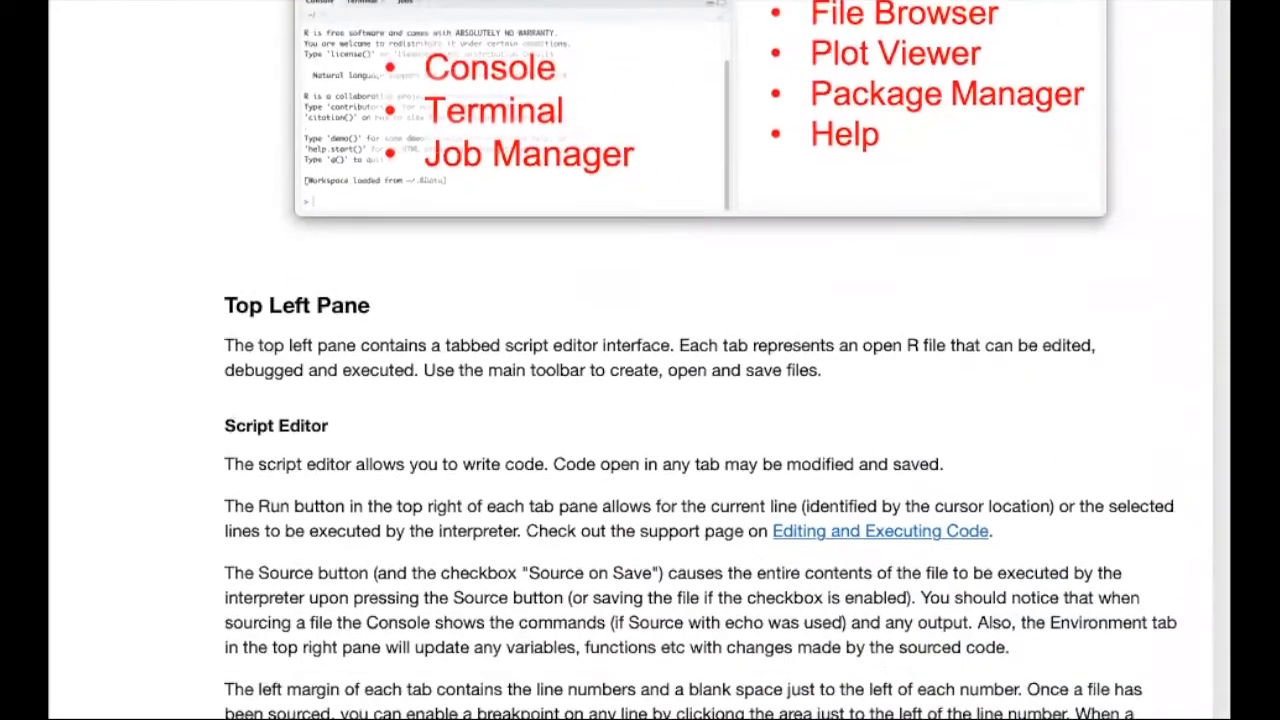
scroll(700, 360, "down", 1)
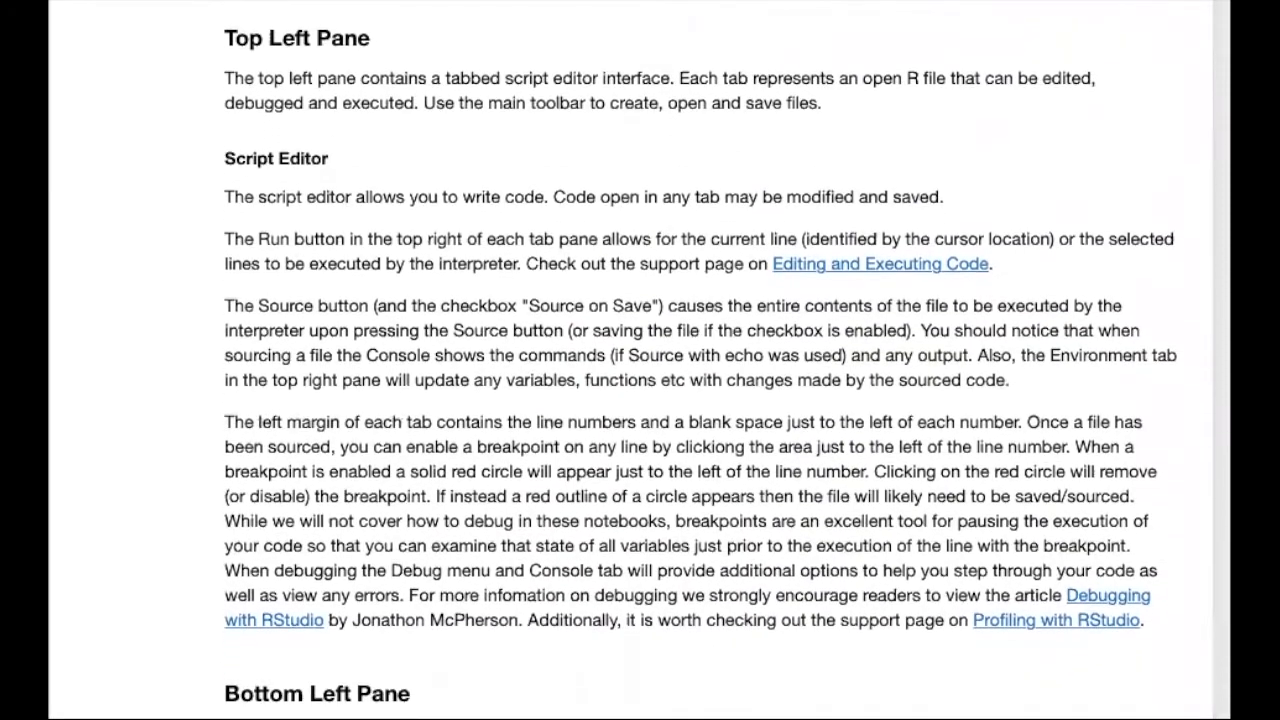
scroll(700, 360, "down", 8)
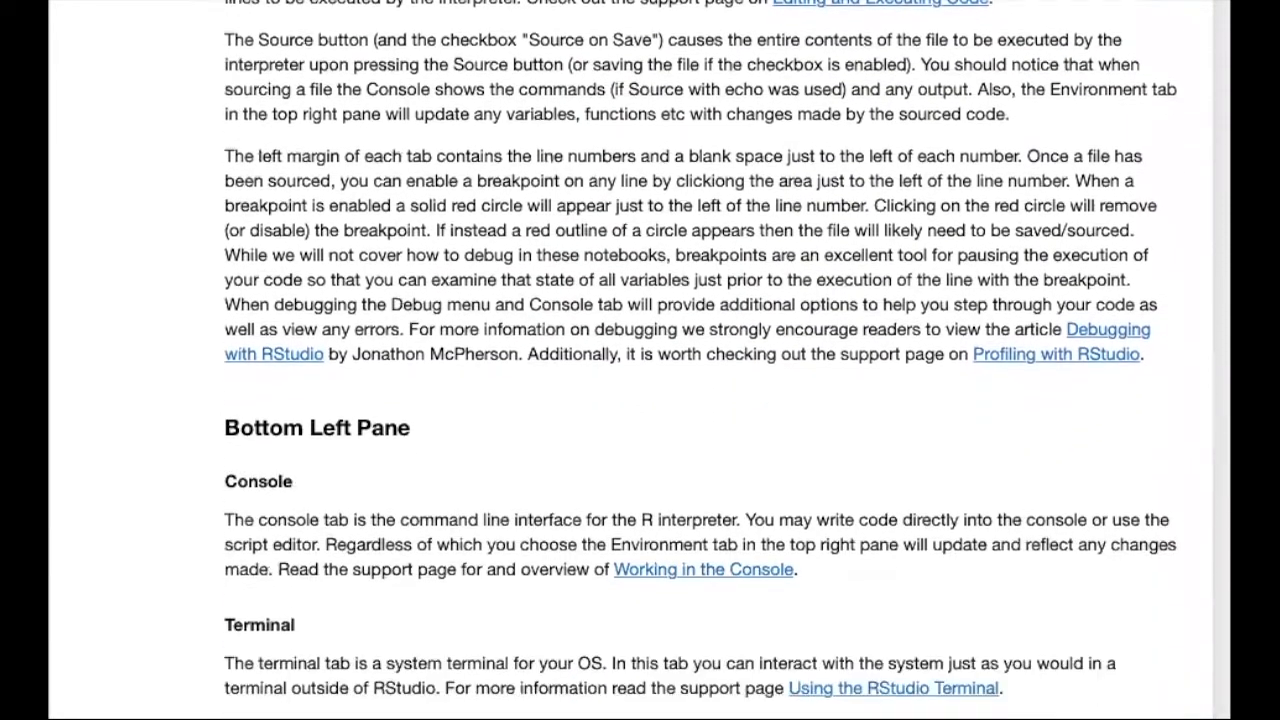
scroll(700, 360, "down", 1)
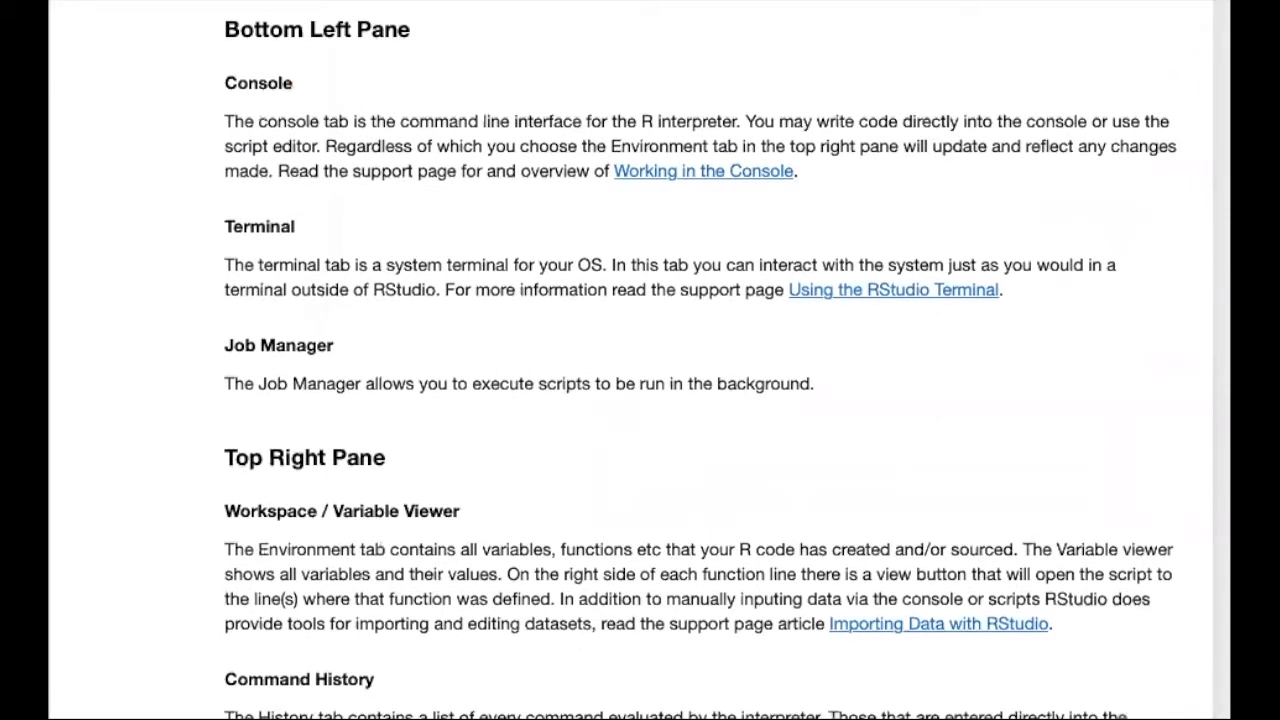
scroll(700, 360, "down", 6)
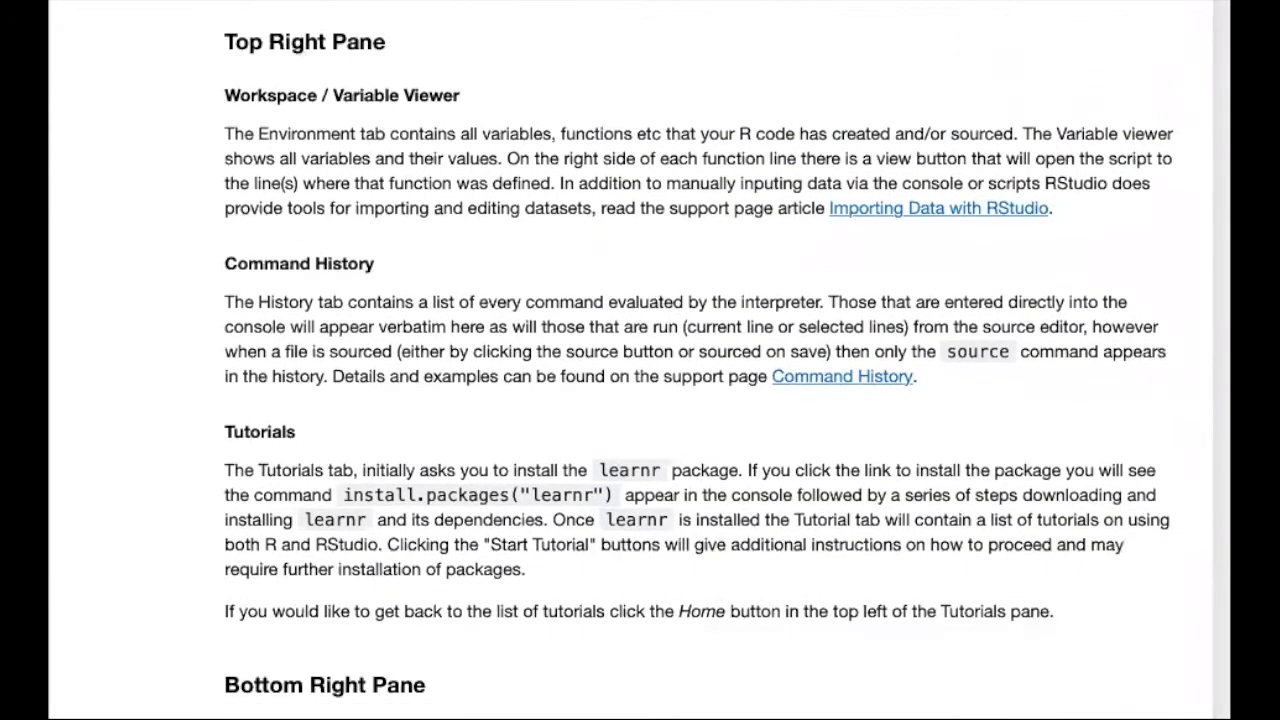
scroll(700, 360, "down", 8)
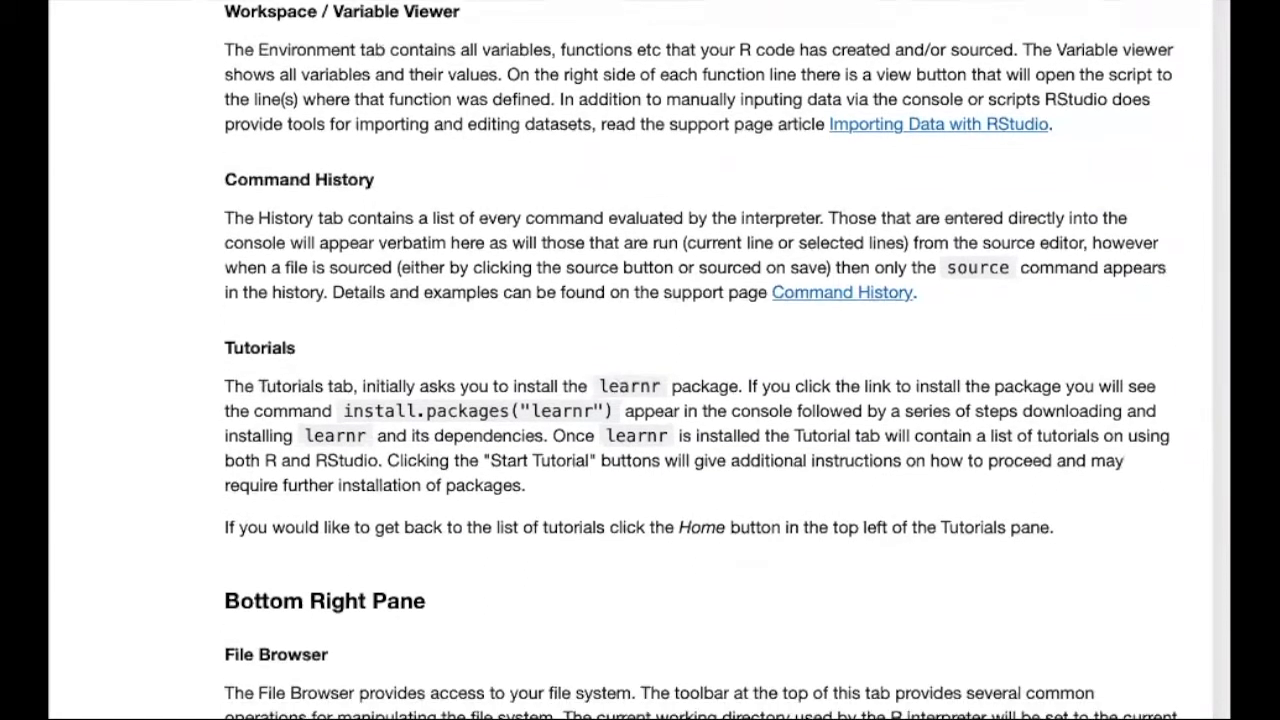
scroll(700, 360, "down", 1)
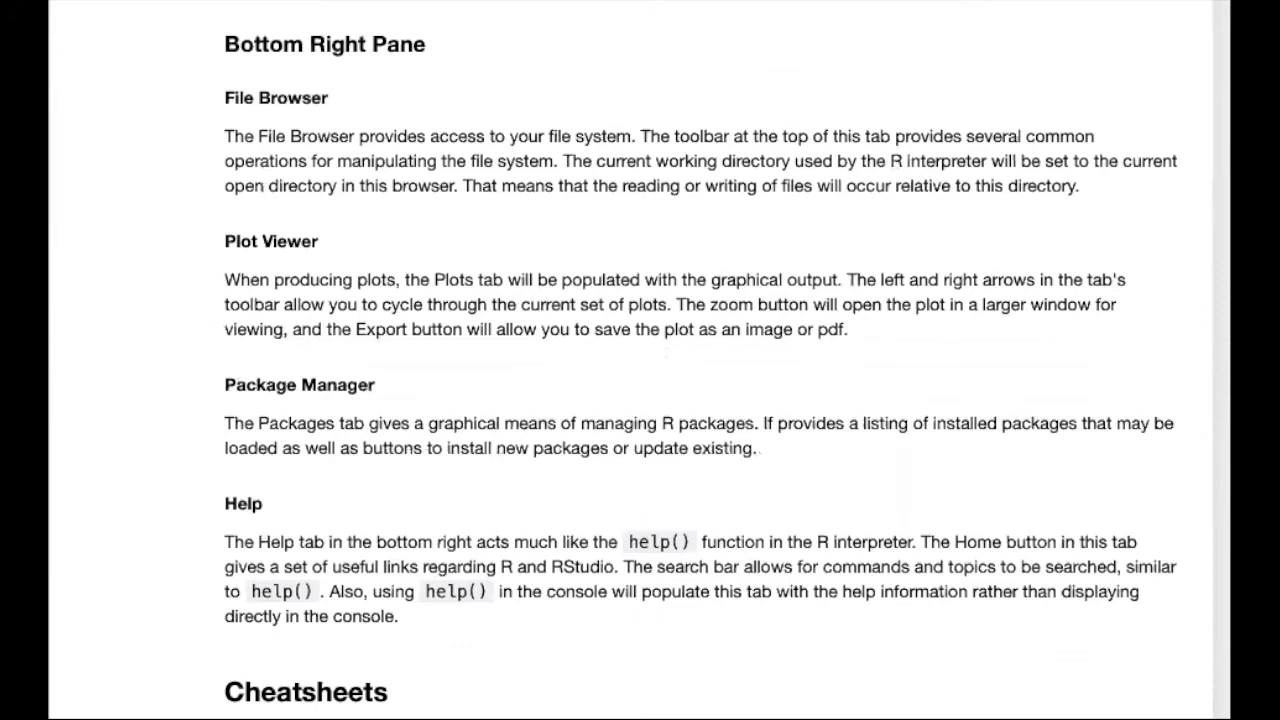
scroll(700, 360, "down", 8)
scroll(700, 360, "down", 2)
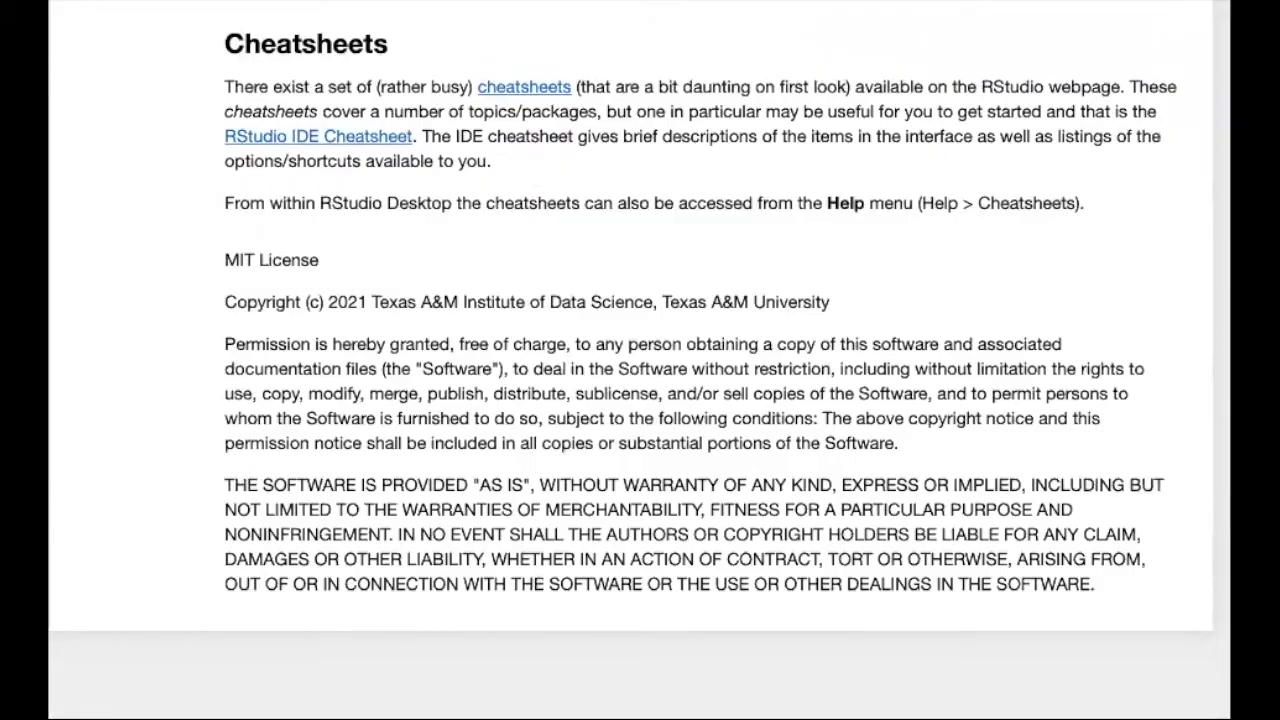
scroll(640, 360, "up", 20)
scroll(640, 360, "up", 20)
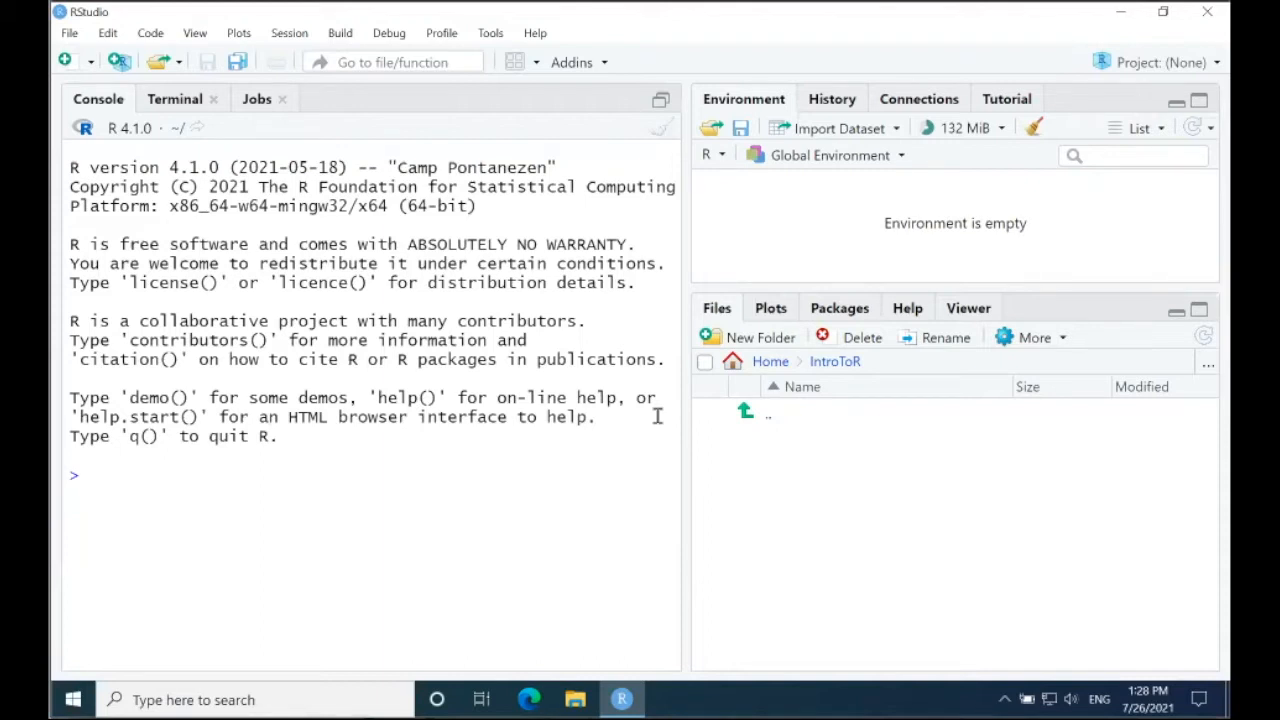
Step: In RStudio, create a new blank R script
left_click(89, 62)
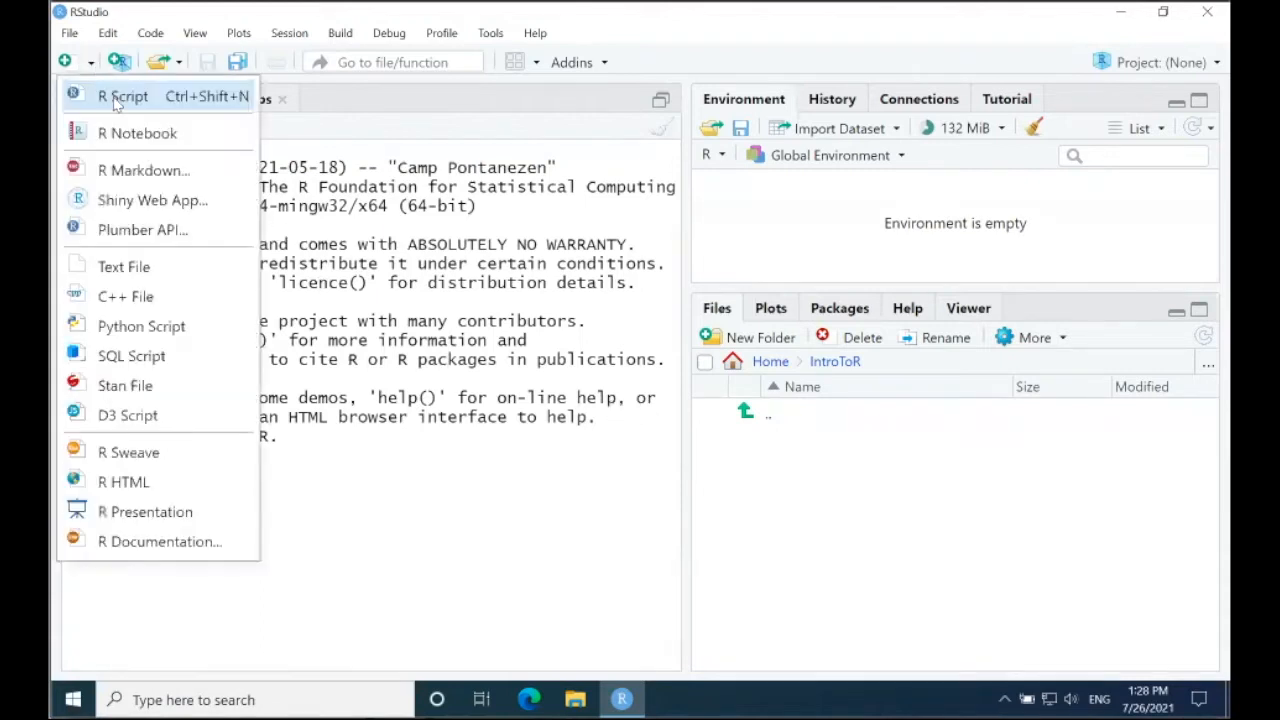
left_click(118, 99)
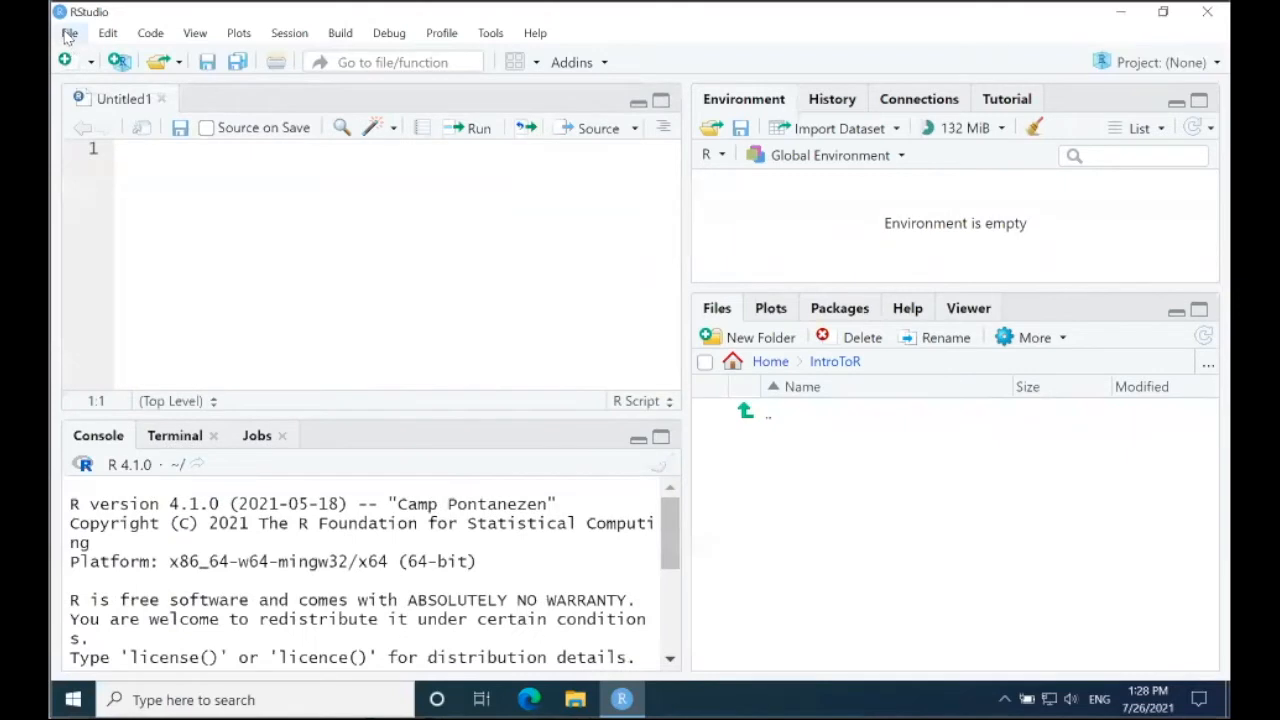
left_click(68, 35)
mouse_move(150, 56)
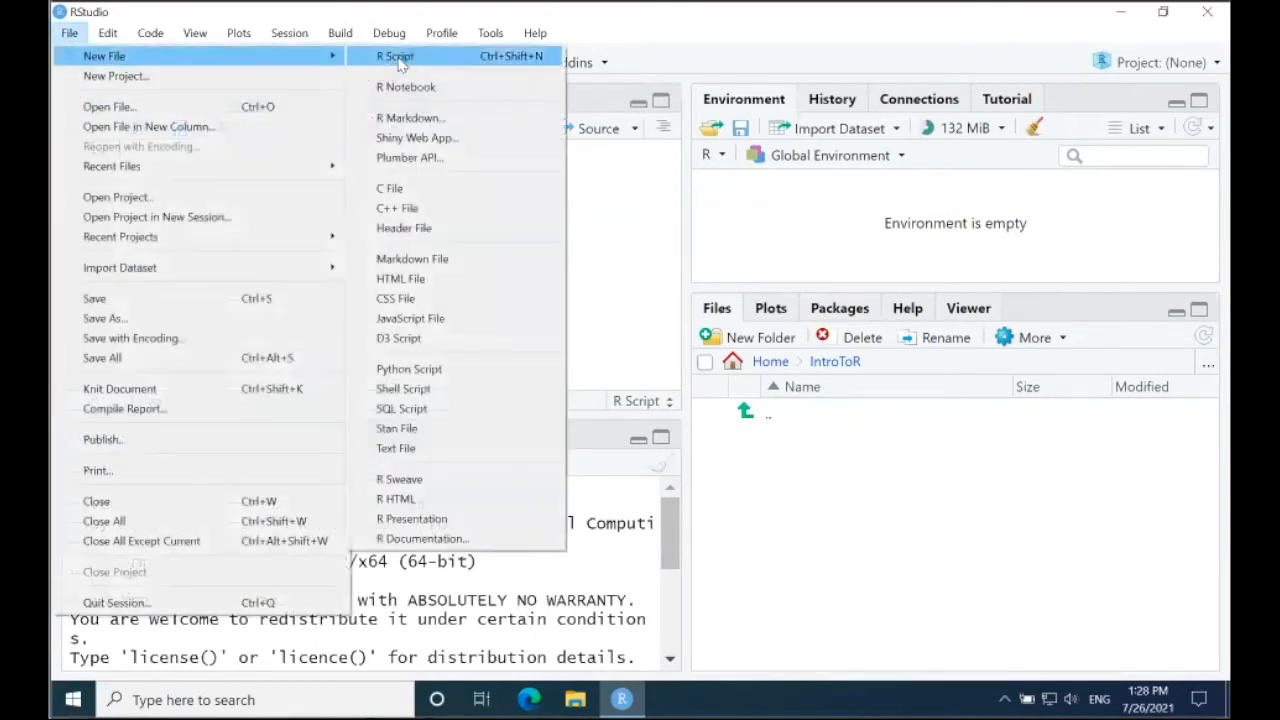
left_click(615, 221)
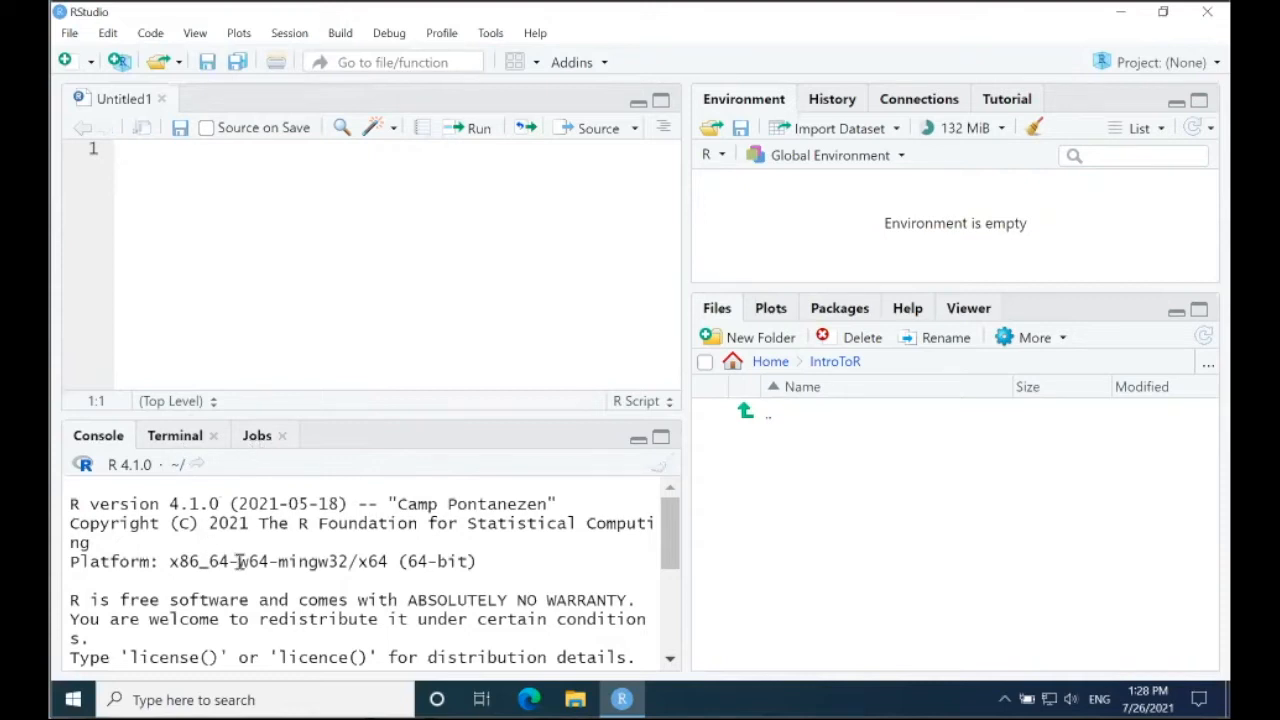
Step: Examine the R console, the system terminal and the background jobs view with its local job options, and return to the console
left_click_drag(672, 541, 662, 606)
left_click(184, 651)
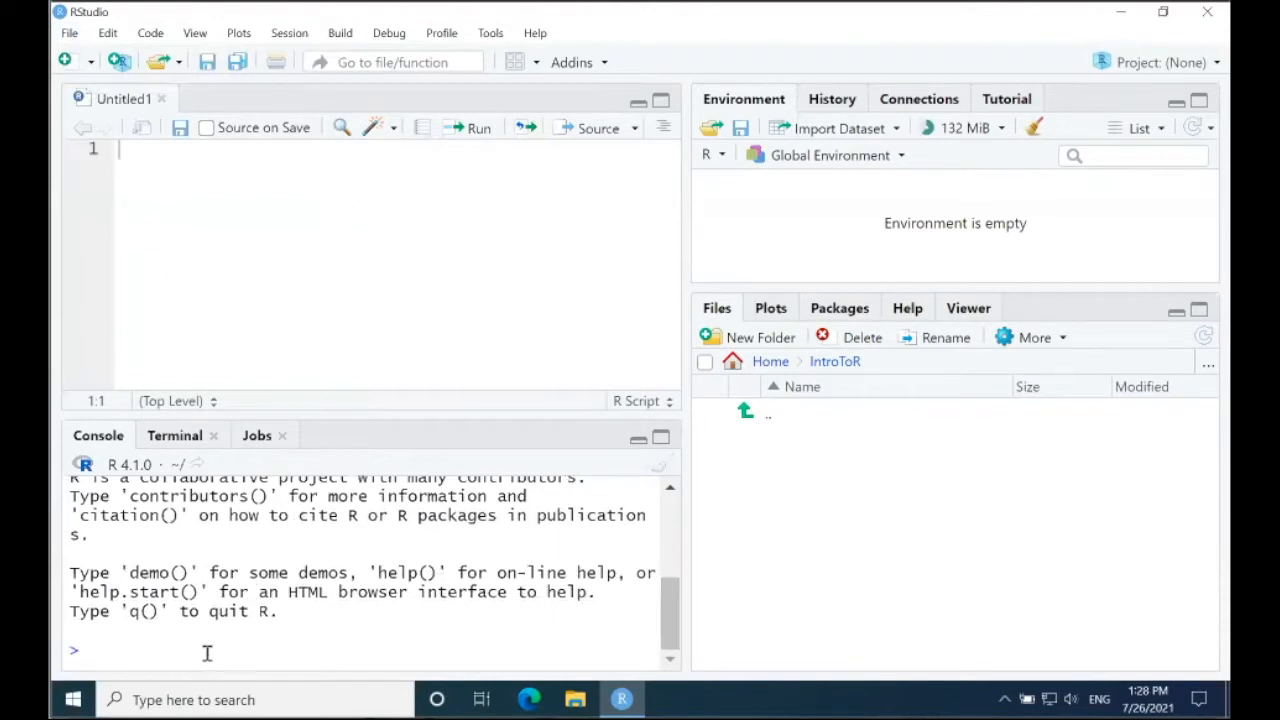
left_click(182, 437)
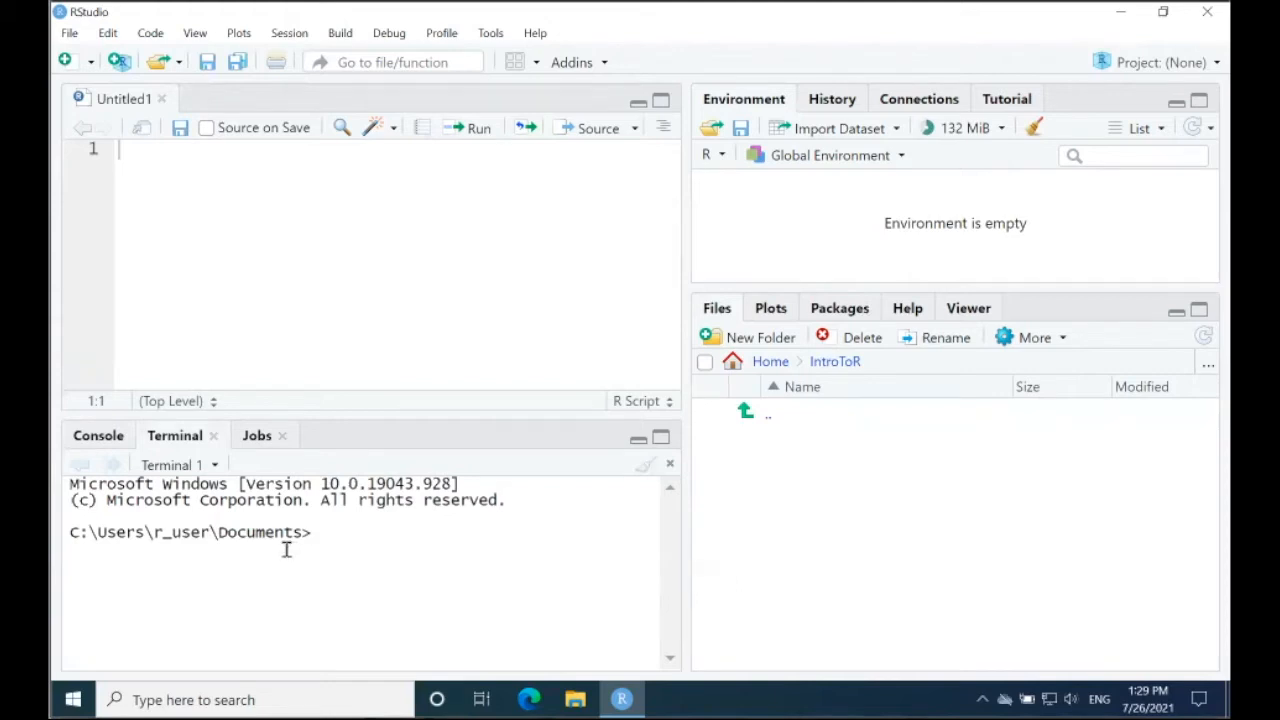
left_click(257, 437)
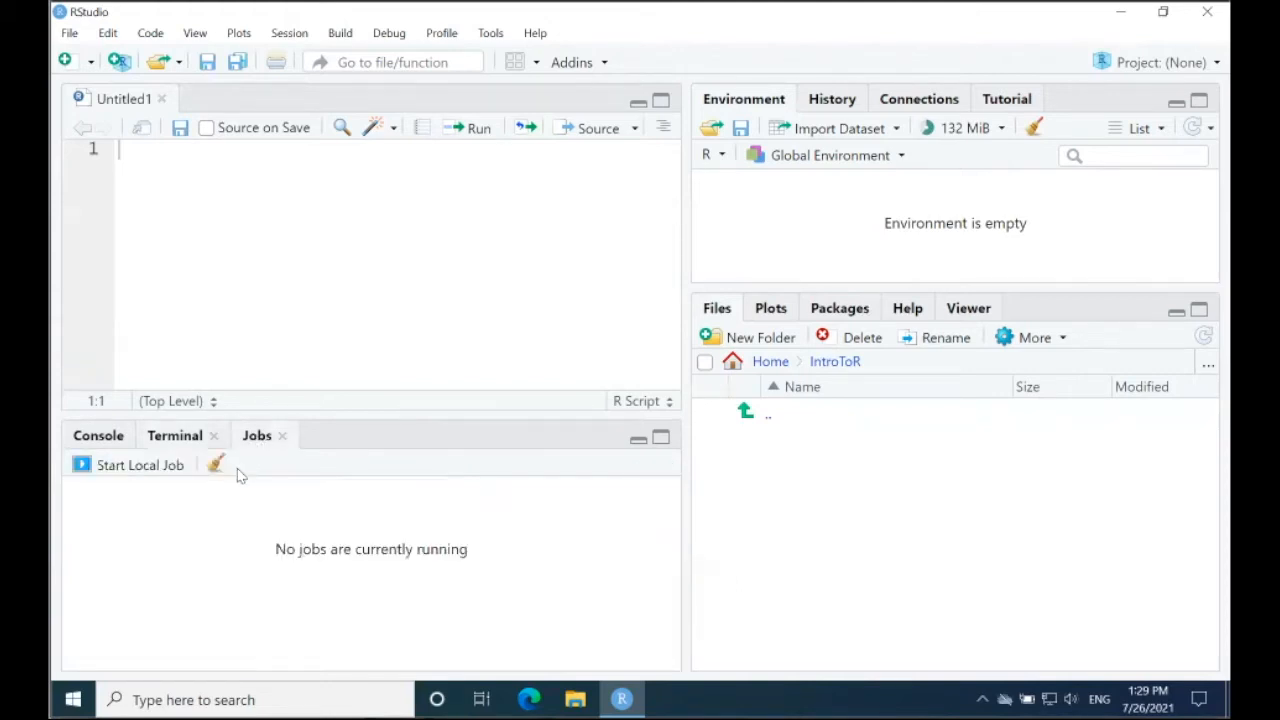
left_click(129, 468)
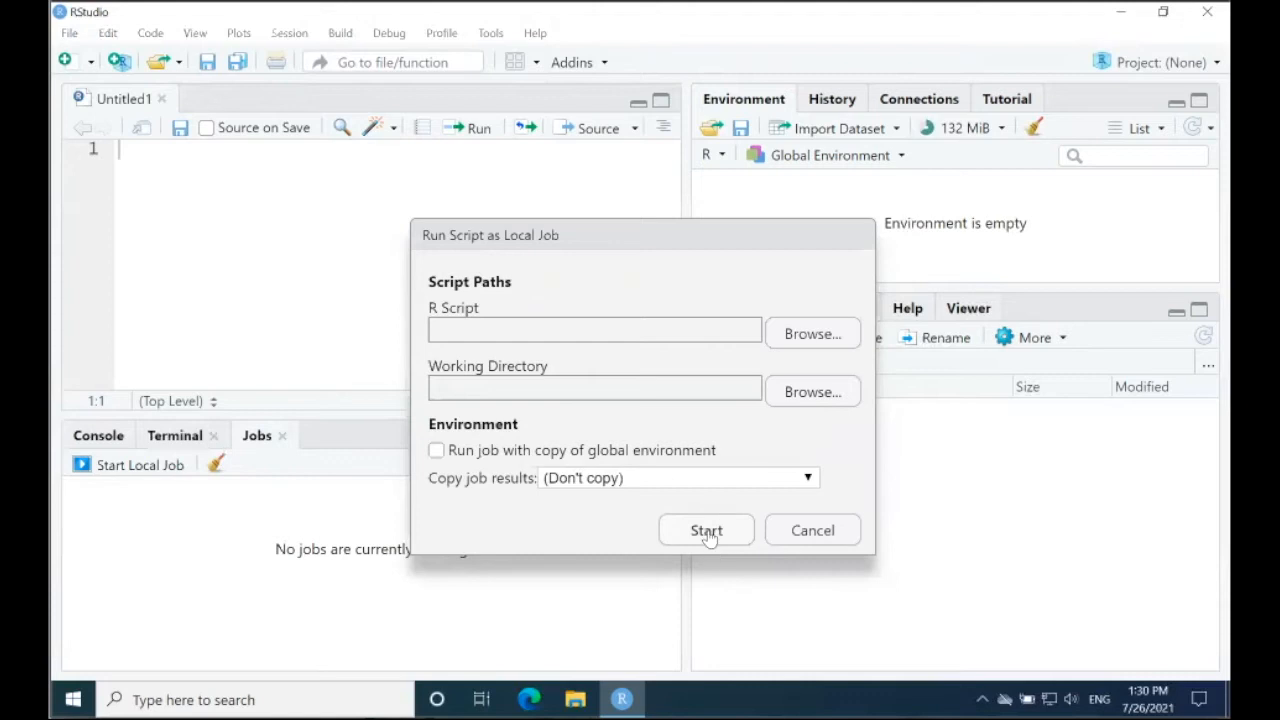
left_click(808, 531)
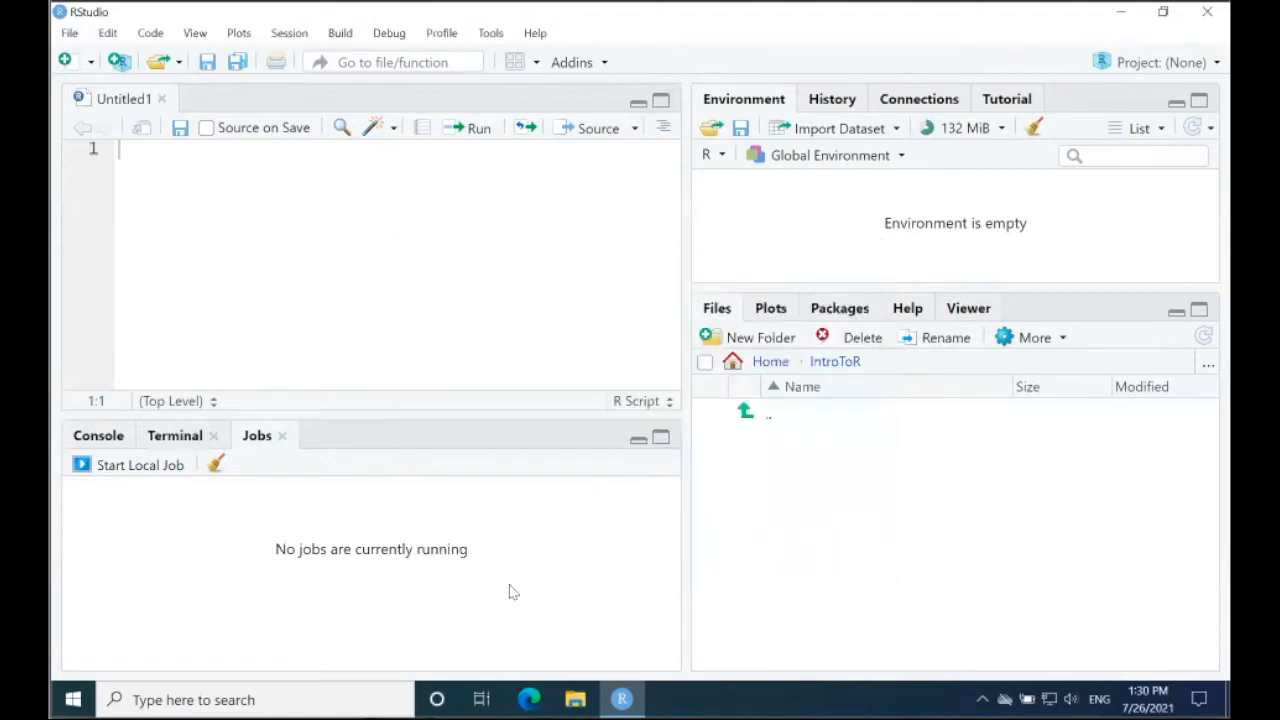
left_click(100, 436)
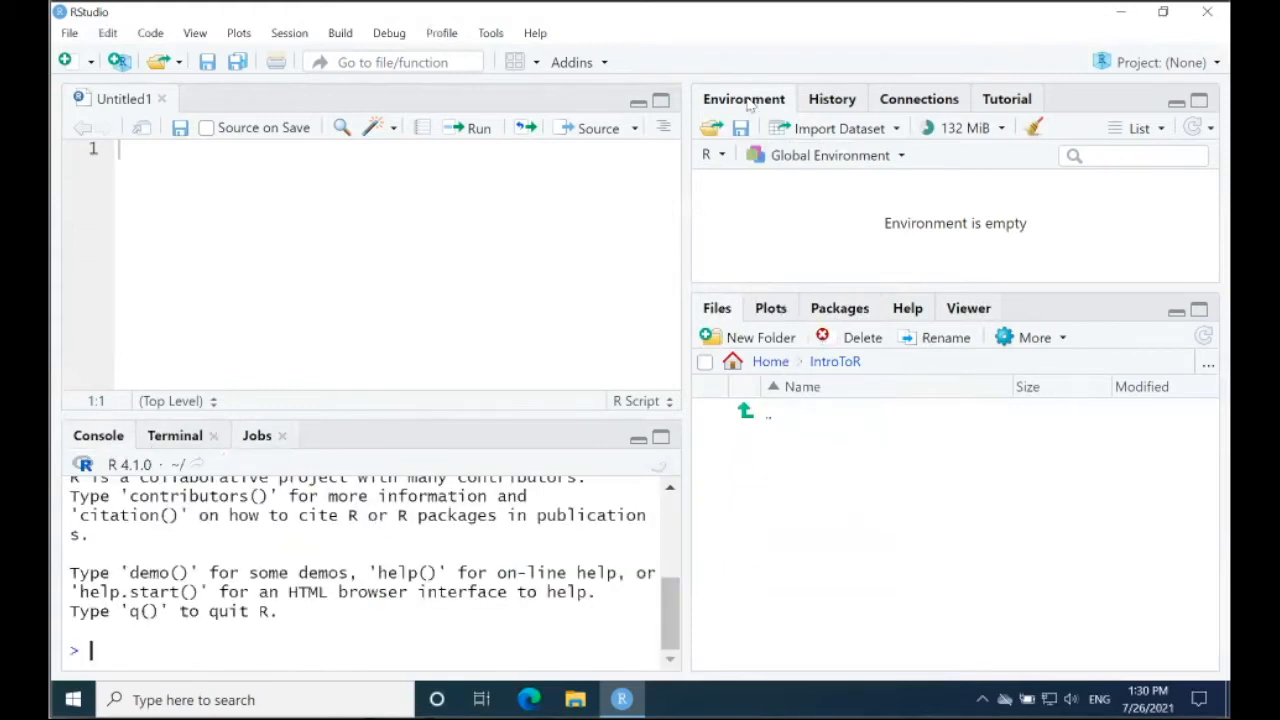
Step: View the command history, connections and tutorial views, and return to the environment's variable list
left_click(828, 106)
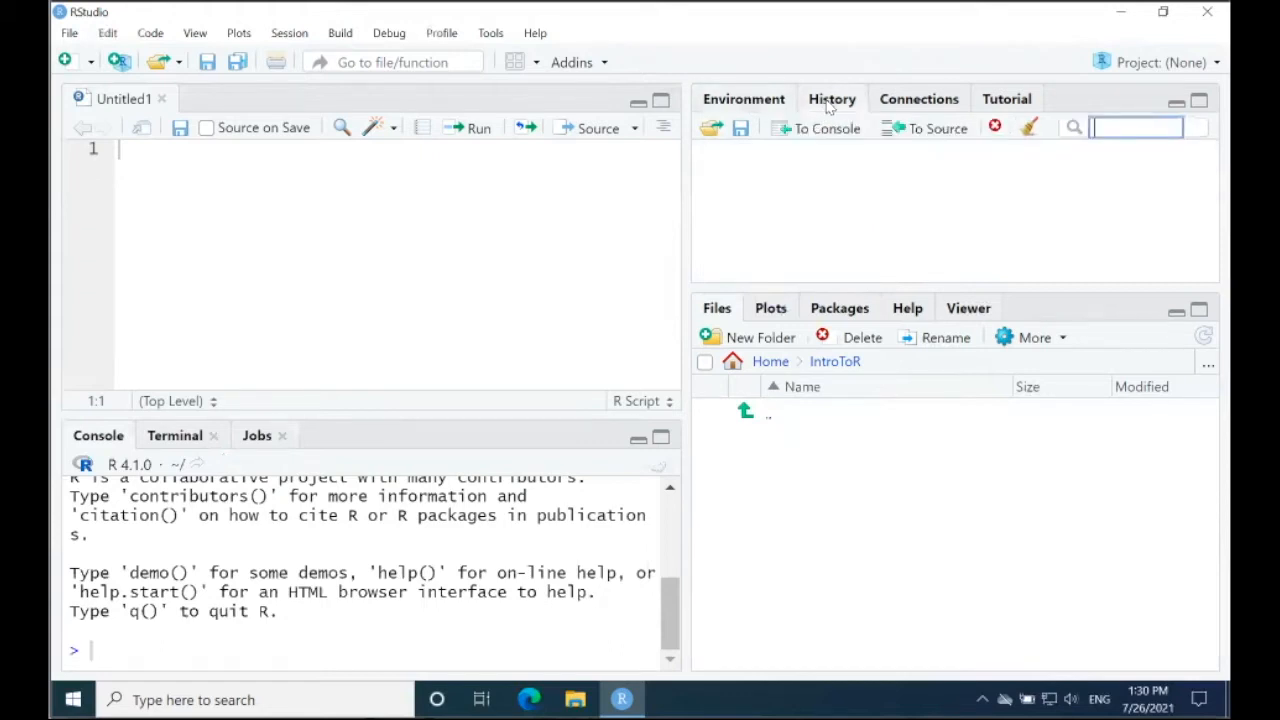
left_click(930, 106)
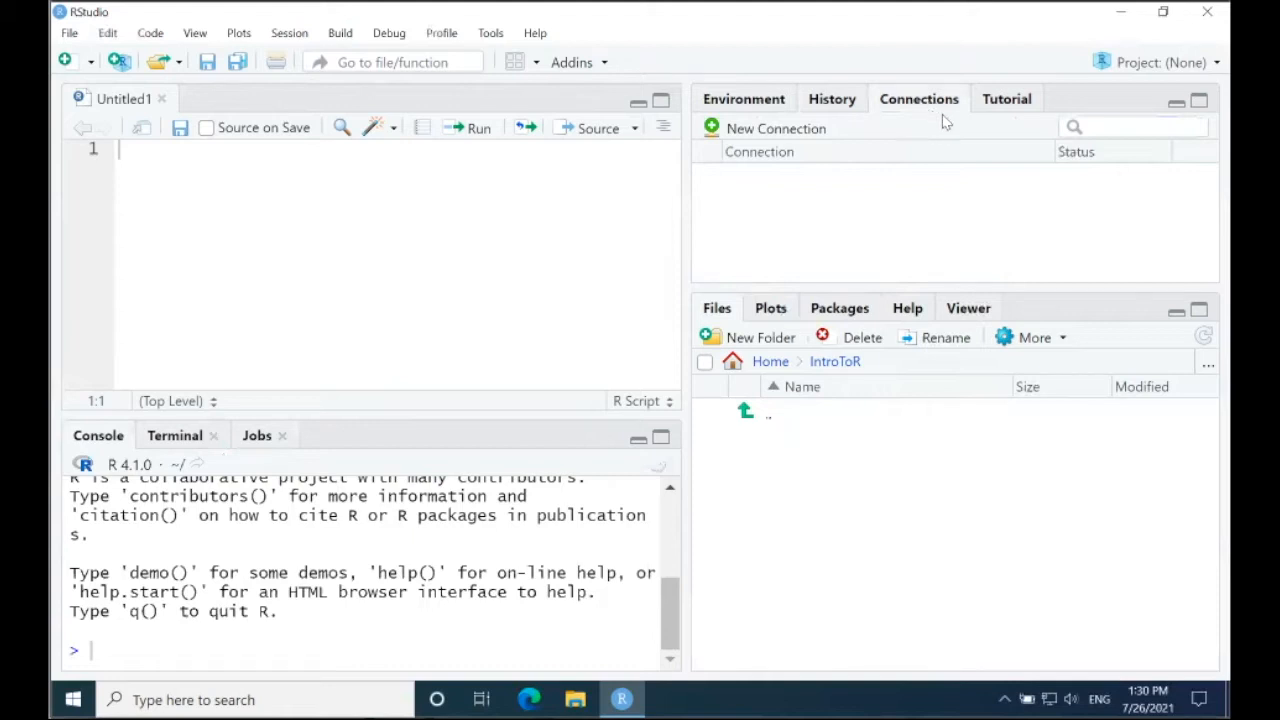
left_click(1005, 104)
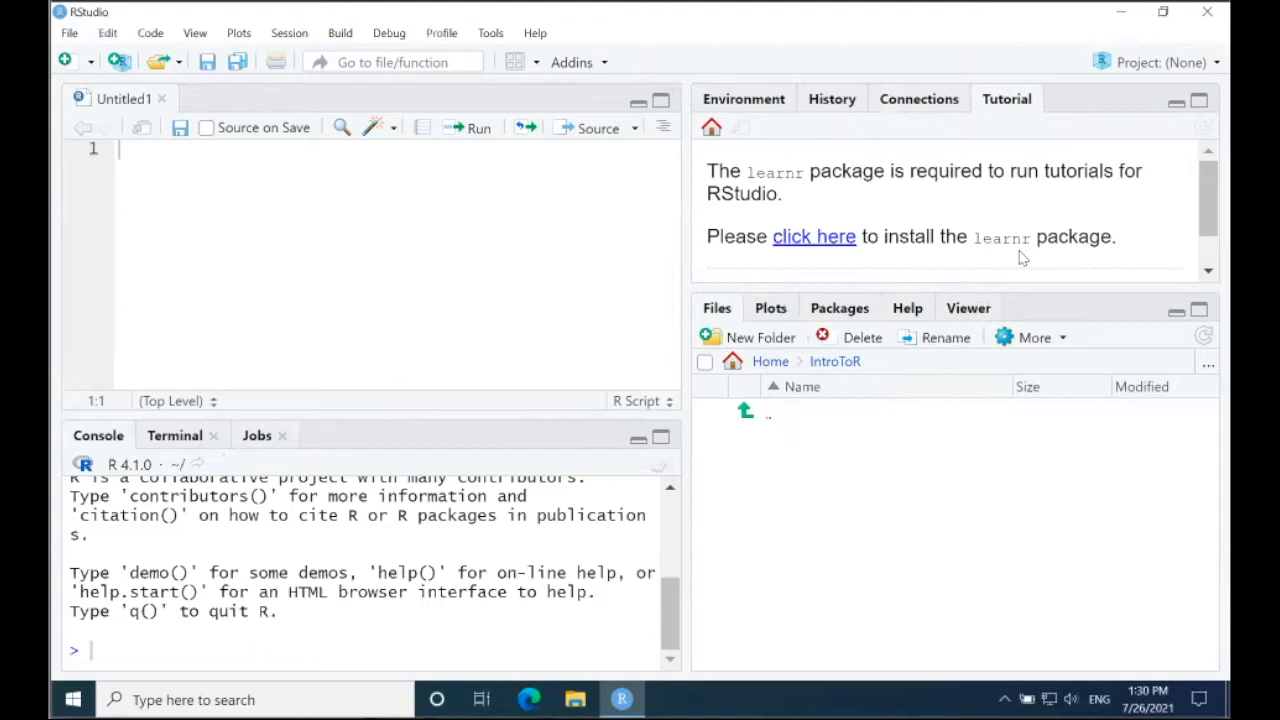
left_click(758, 101)
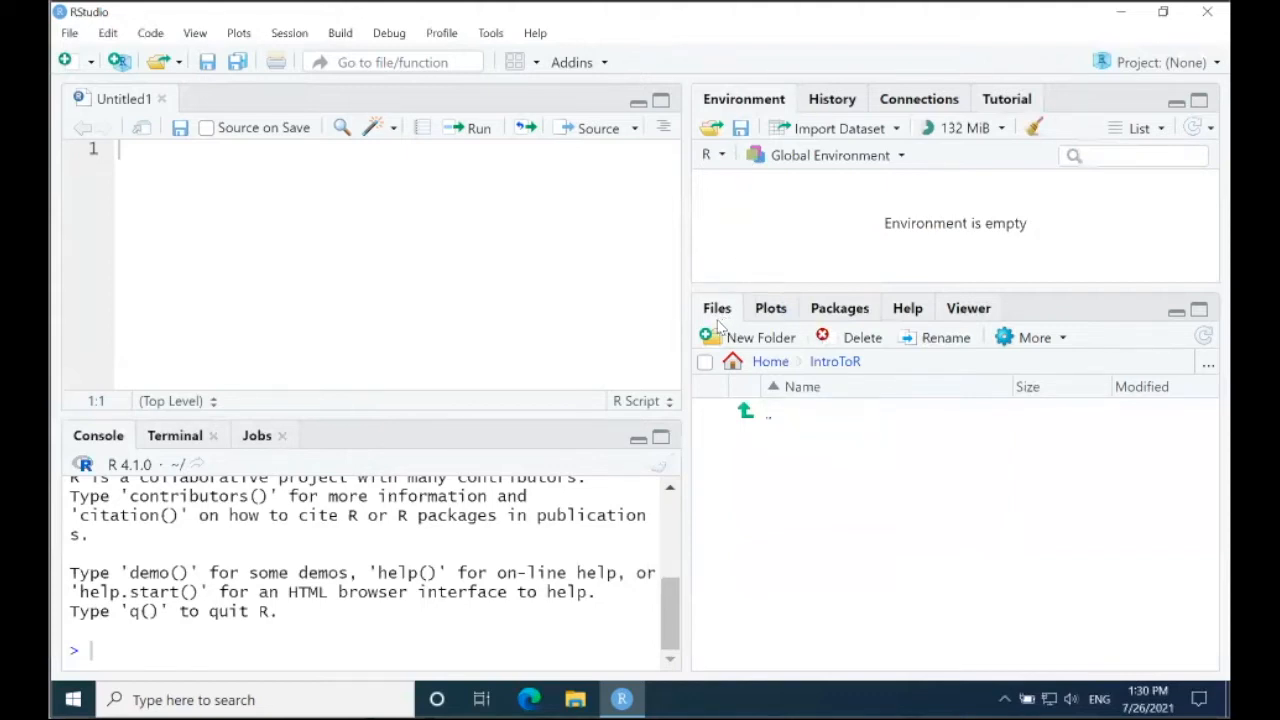
Step: View the plots area and look through the list of packages in the user library
left_click(771, 310)
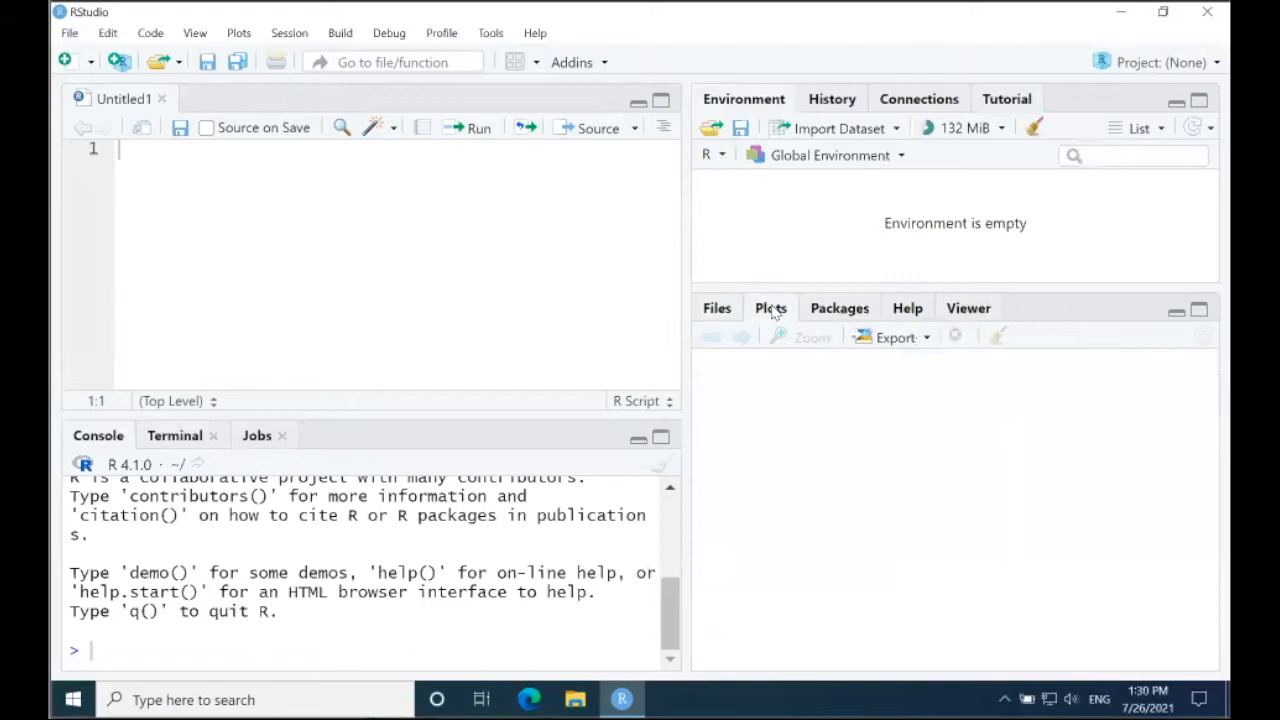
left_click(836, 312)
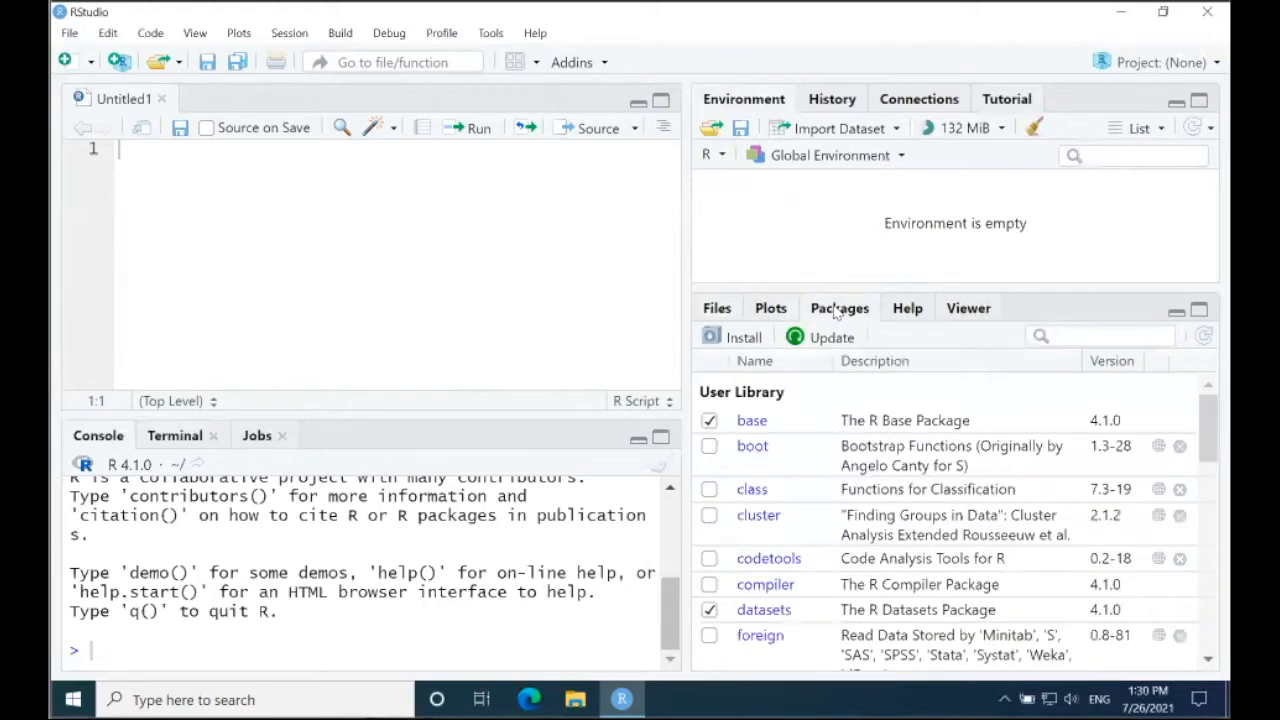
scroll(1210, 430, "down", 2)
scroll(1208, 430, "down", 4)
scroll(1208, 430, "up", 5)
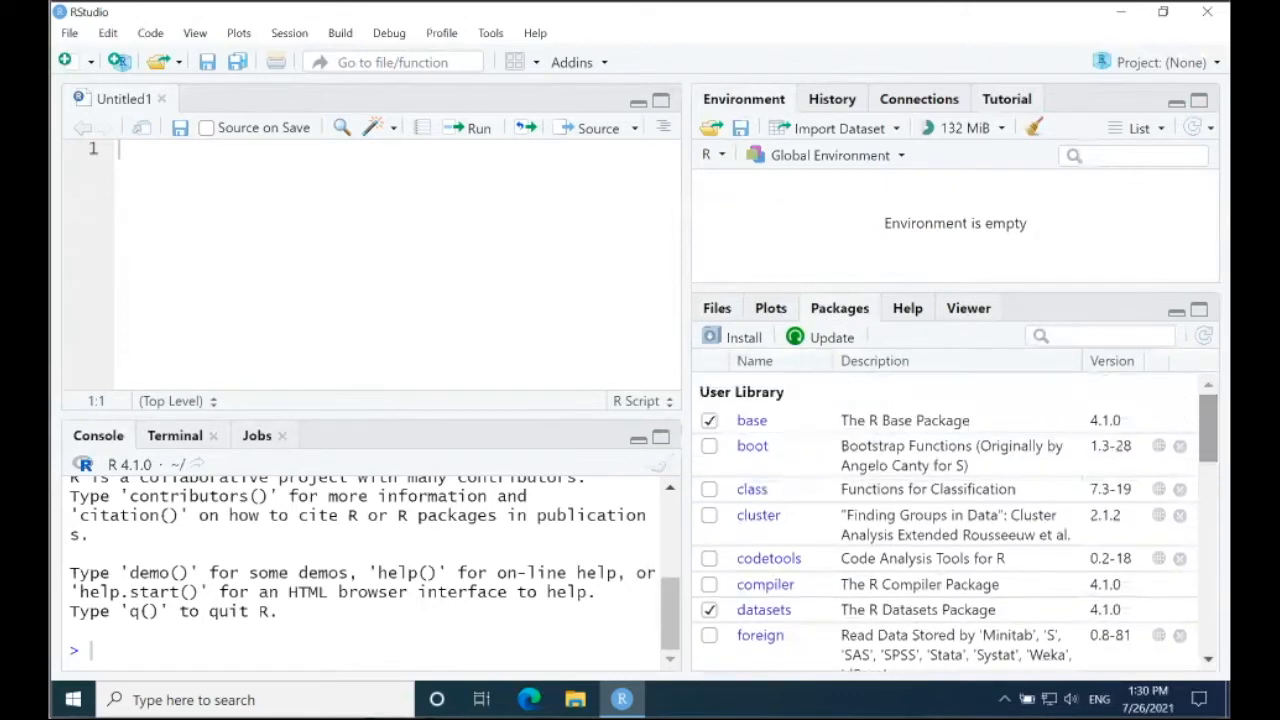
Step: Look through the help home page's resources, manuals and reference links, and bring up the Viewer
left_click(907, 309)
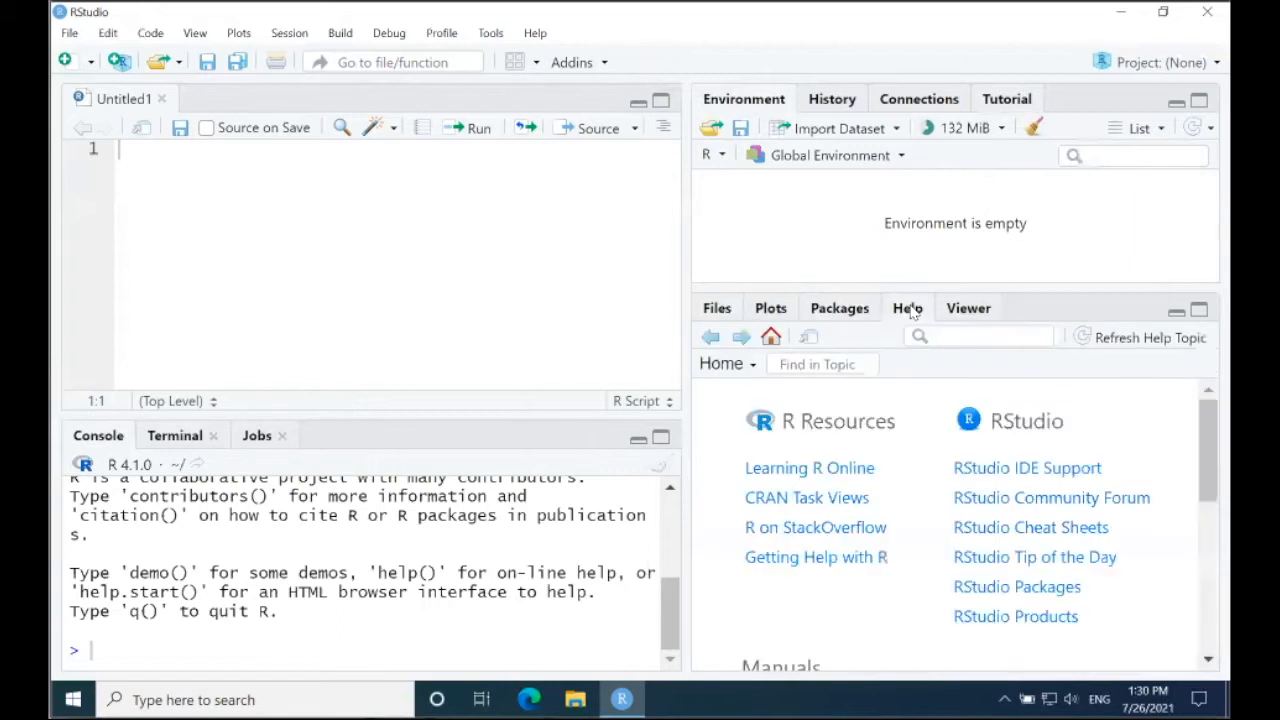
scroll(981, 529, "down", 3)
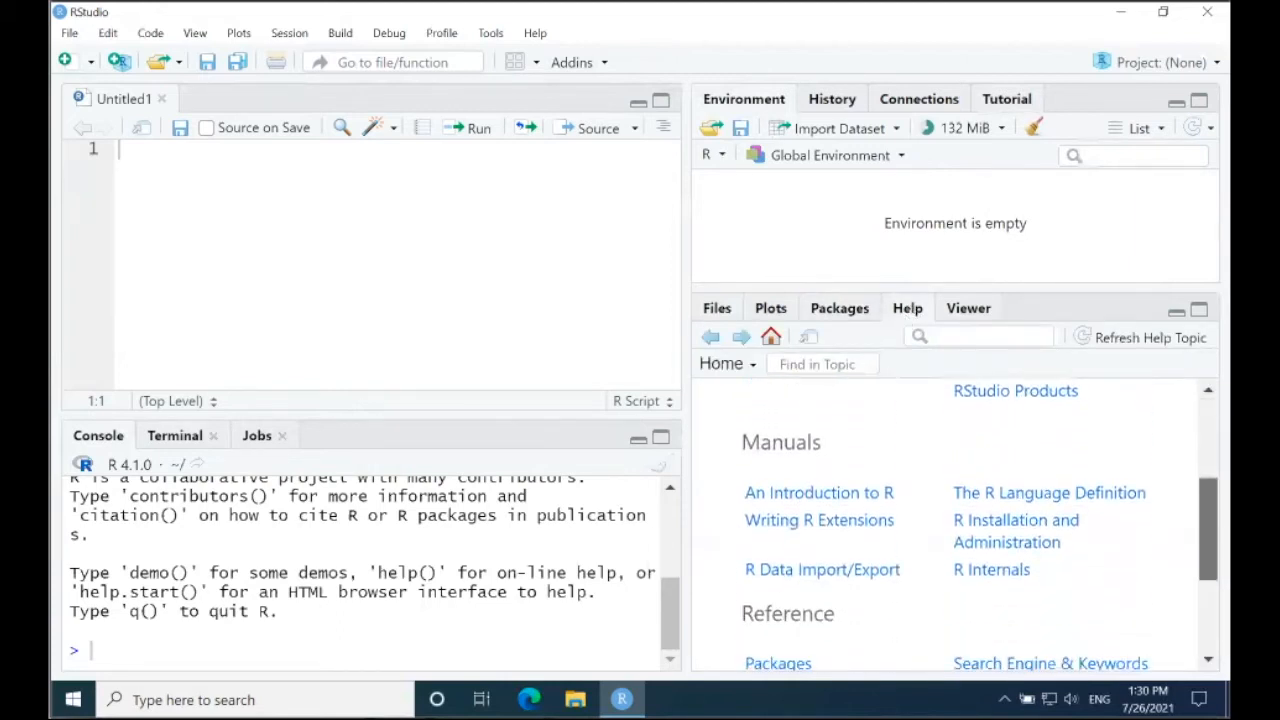
scroll(980, 525, "down", 4)
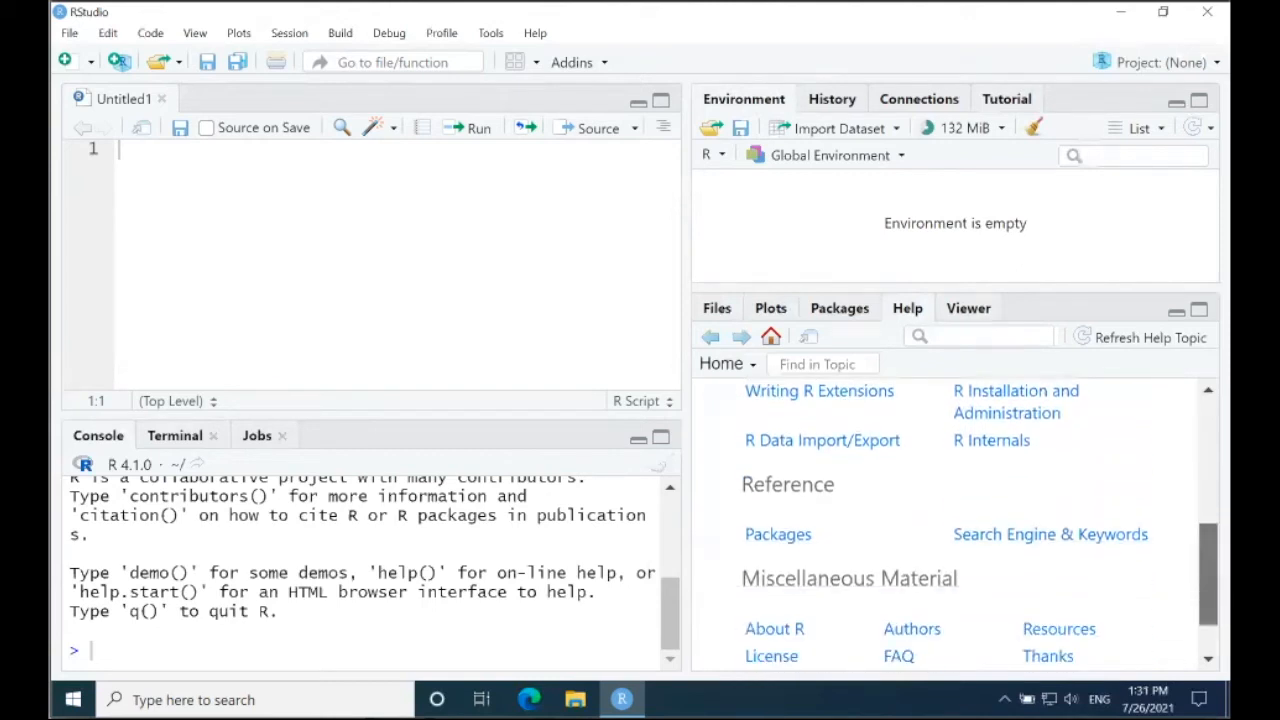
scroll(988, 450, "up", 7)
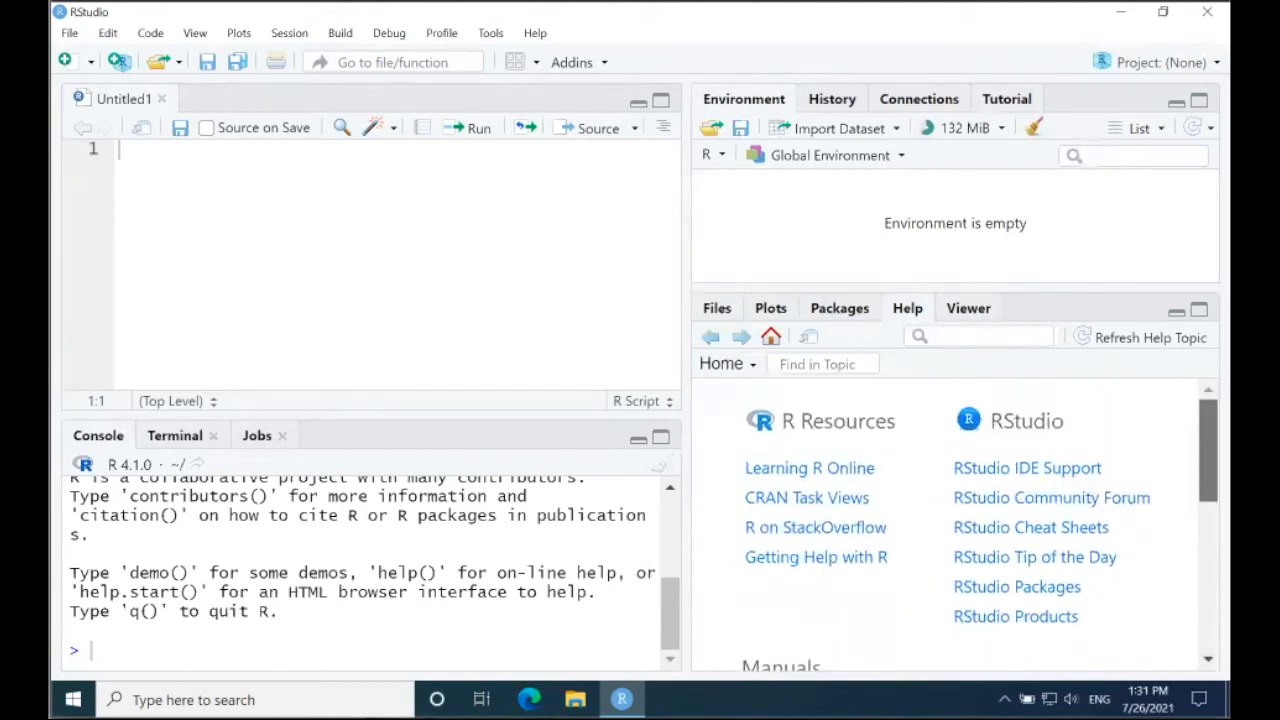
left_click(968, 310)
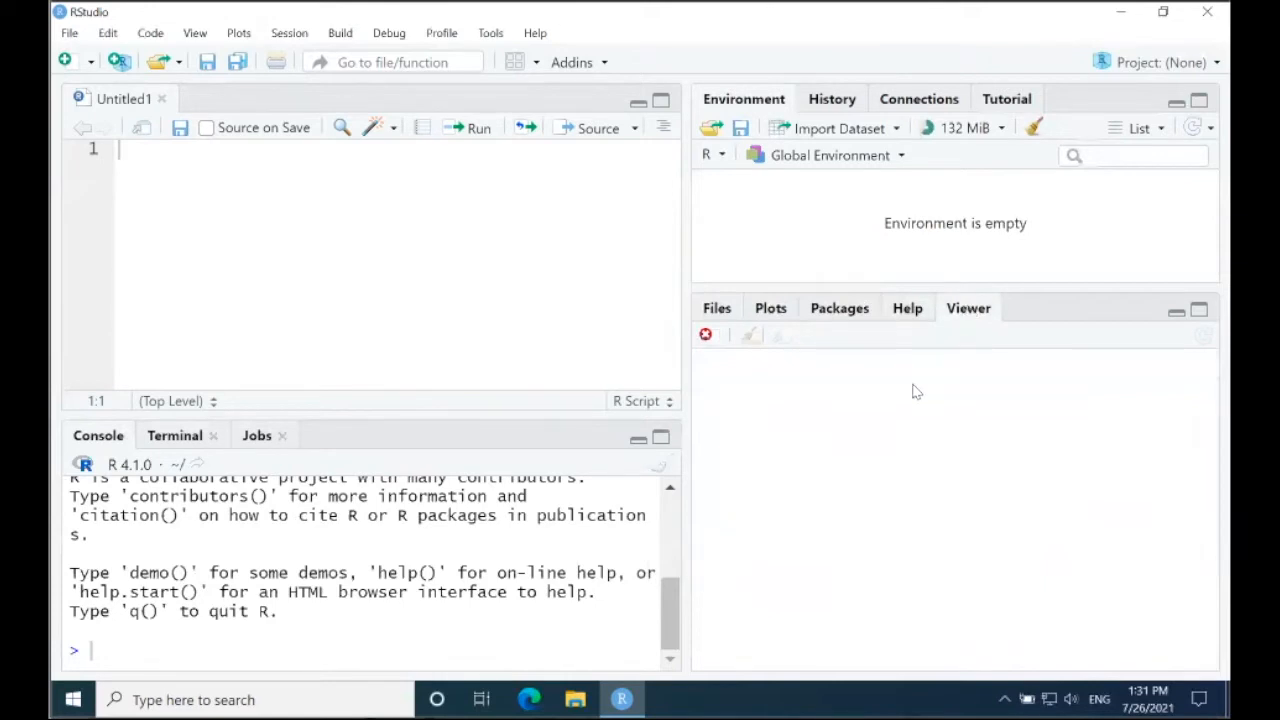
Step: View the file list of the IntroToR folder and look over the file and project creation commands
left_click(716, 310)
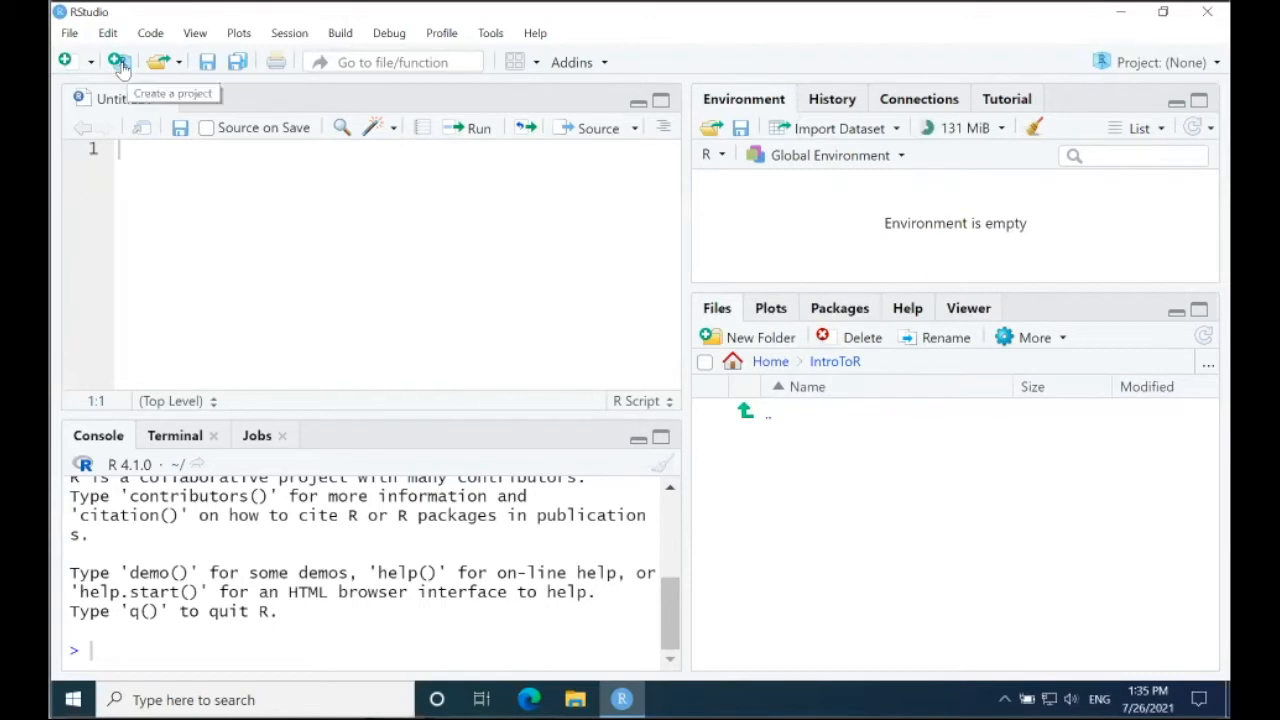
left_click(70, 33)
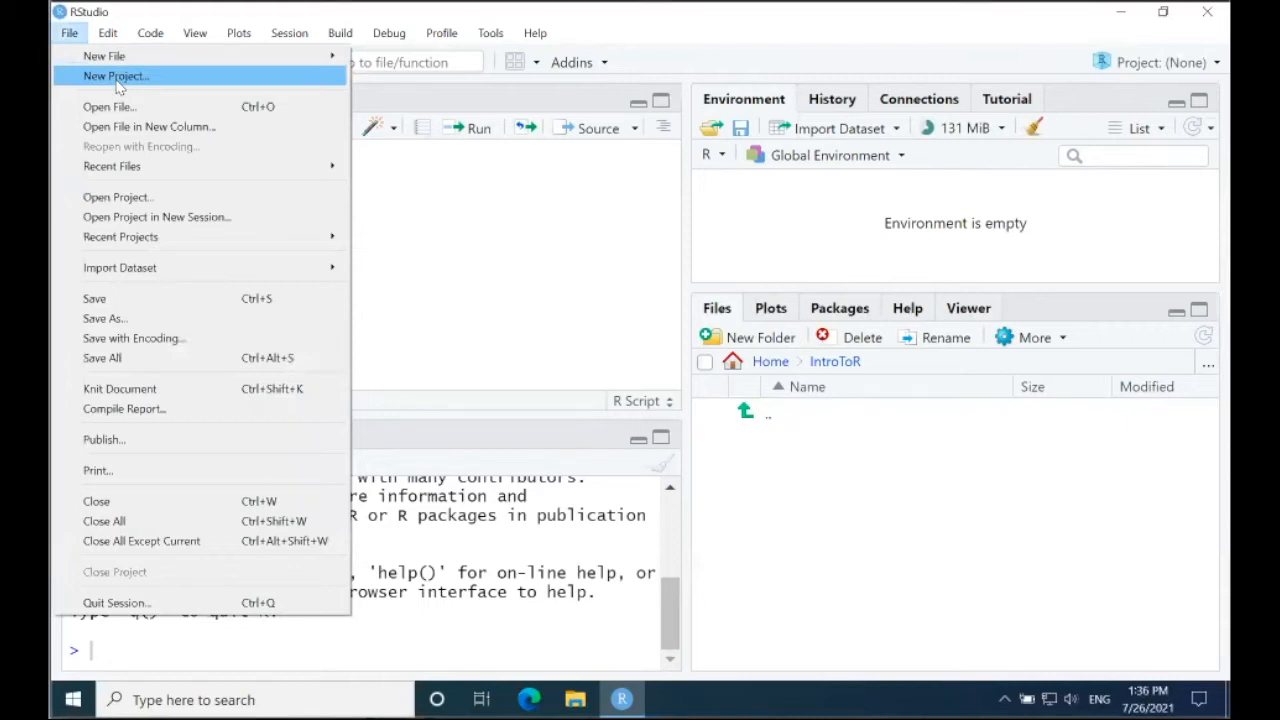
left_click(396, 192)
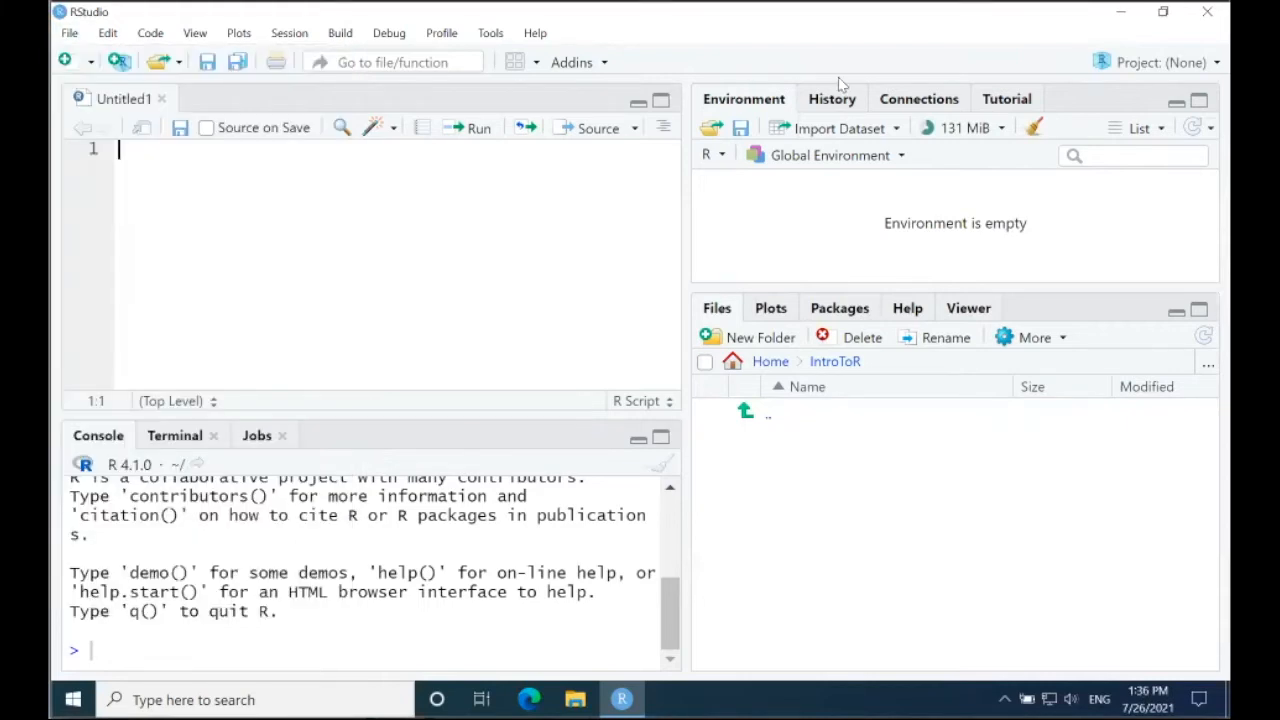
Step: Create a new project in a new directory named IrisAnalysis, as a subdirectory of ~/IntroToR
left_click(1162, 63)
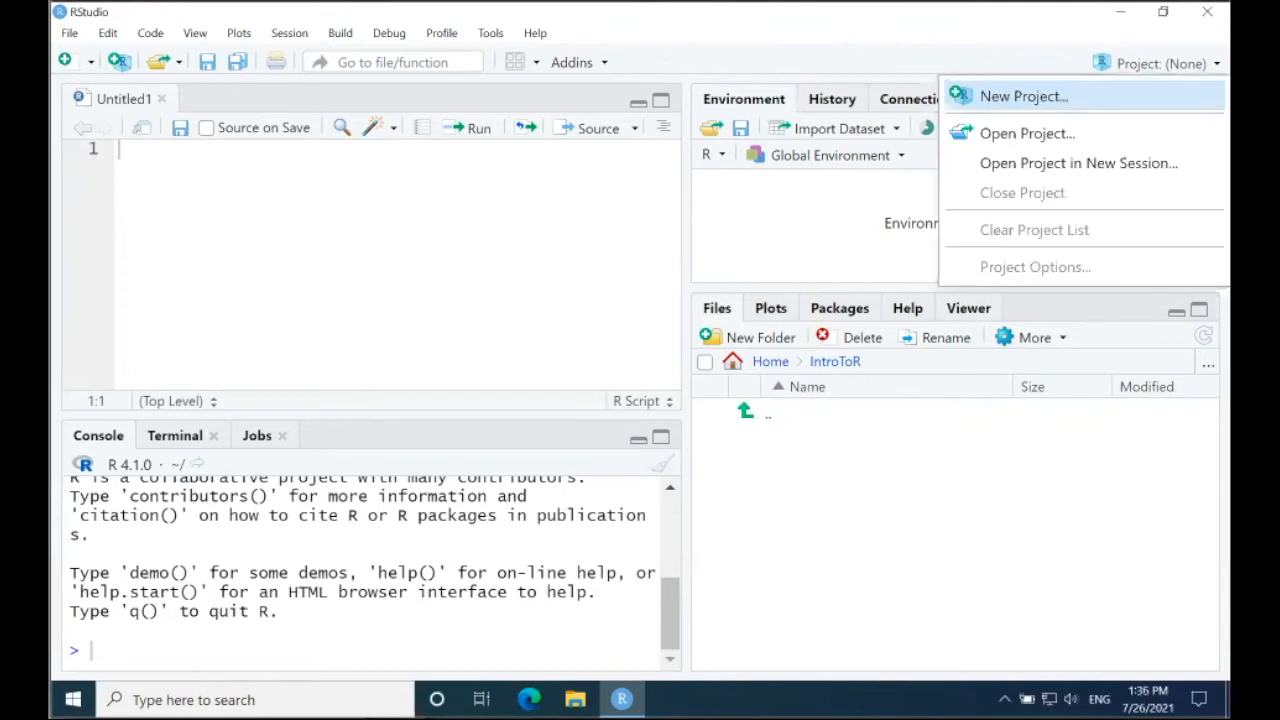
left_click(1035, 96)
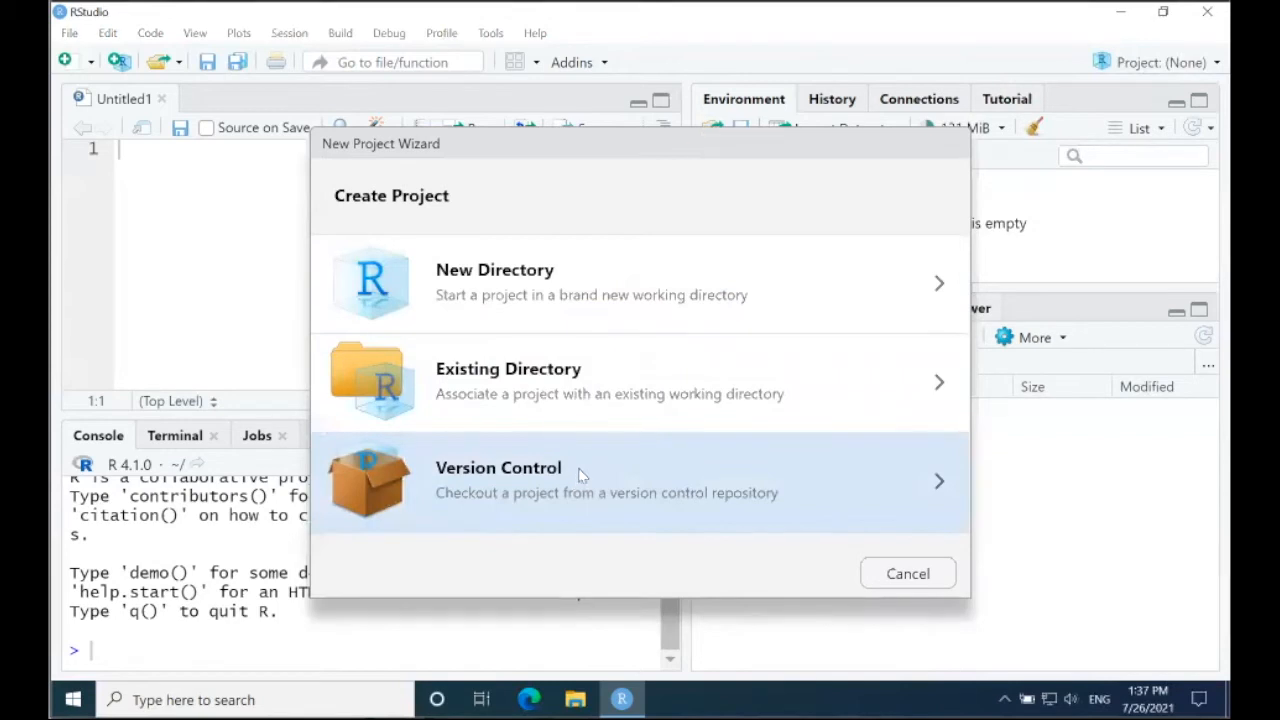
left_click(567, 272)
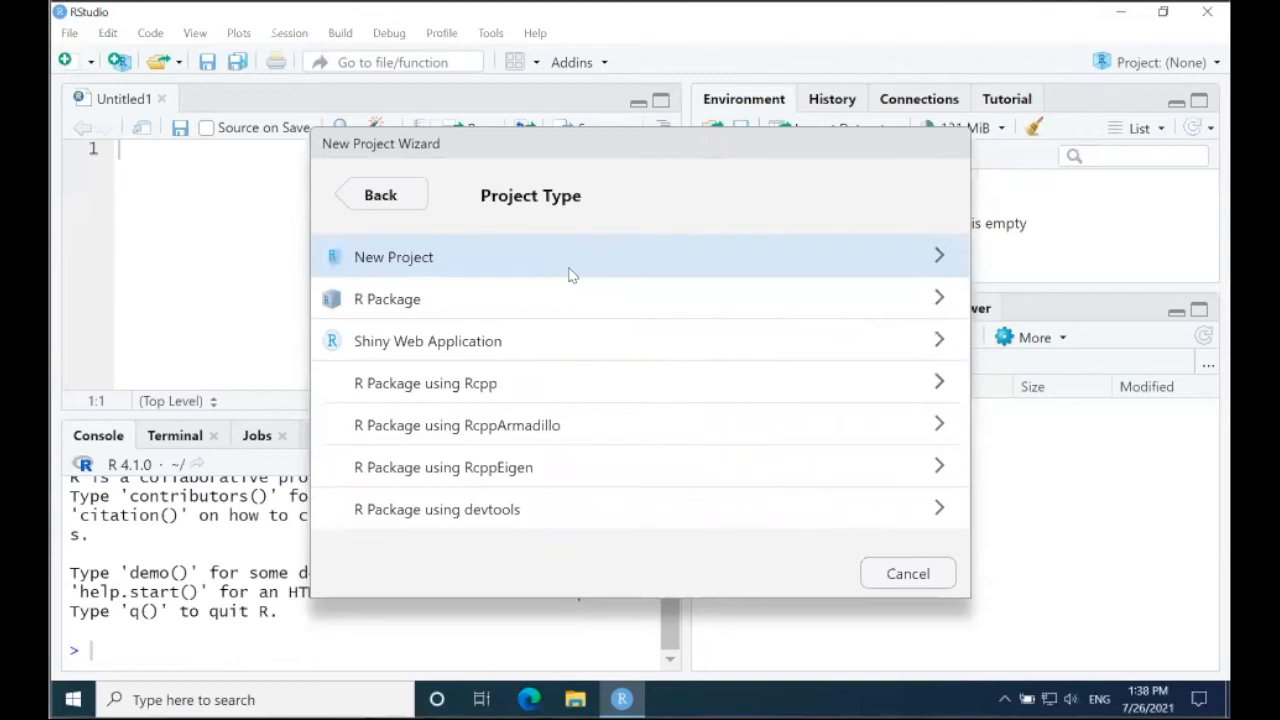
left_click(440, 253)
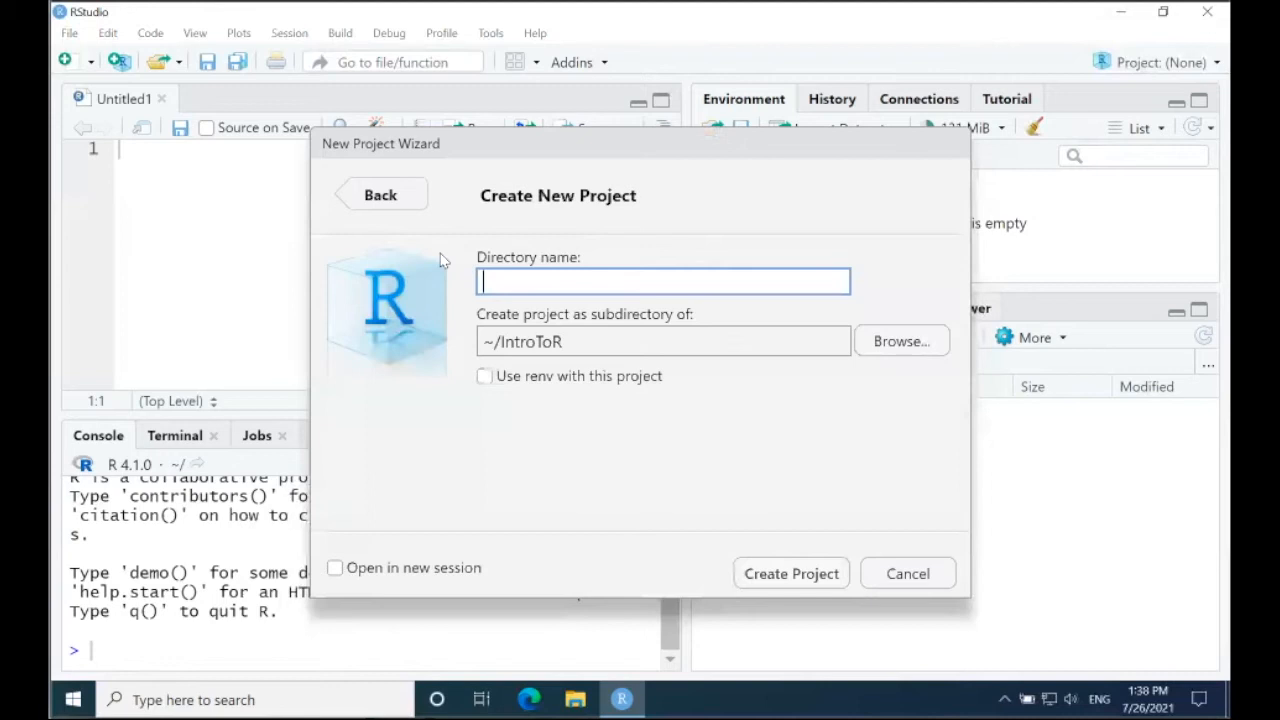
type("IrisAnalysis")
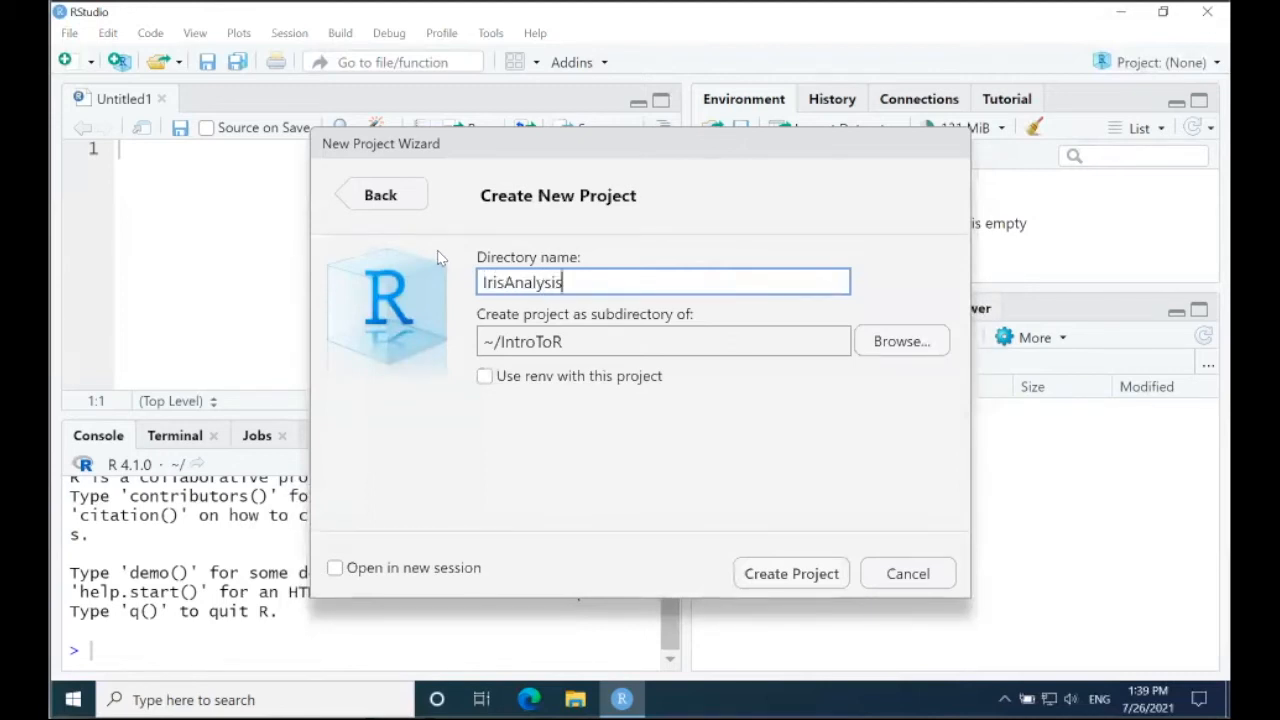
left_click(798, 575)
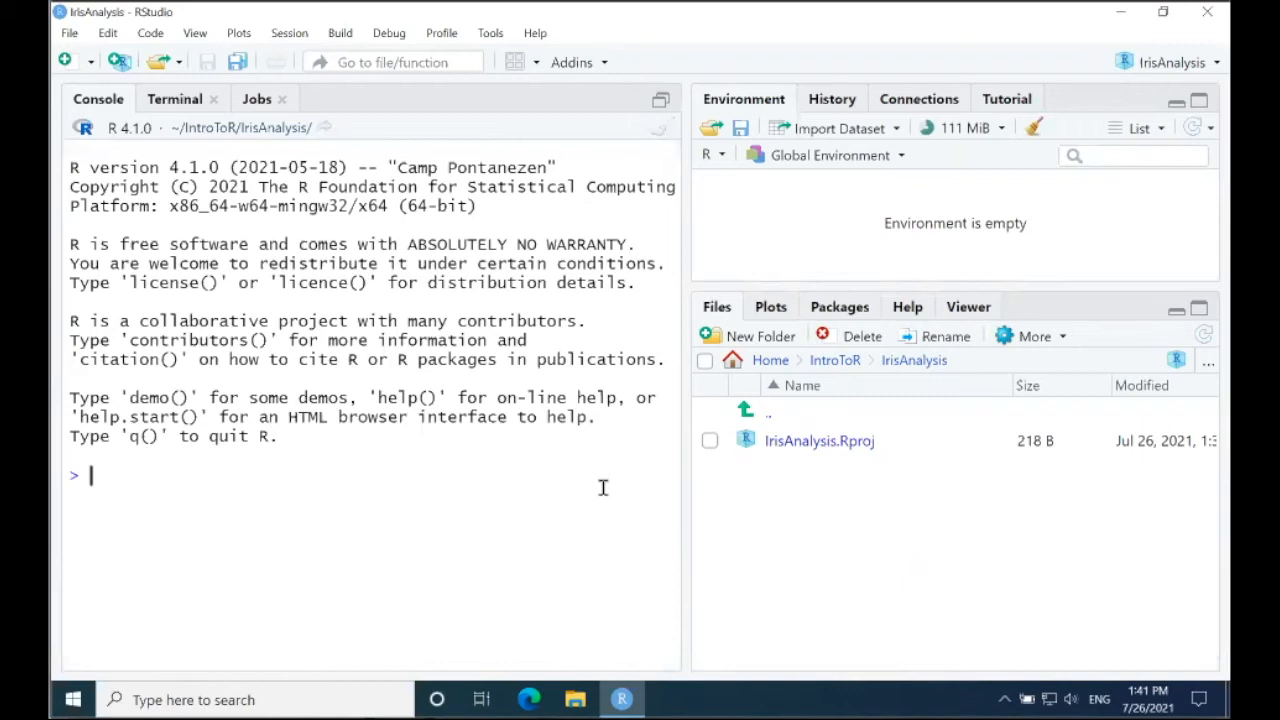
Step: Load the iris dataset with data(iris) and open it as a table with View(iris)
type("data(iris)")
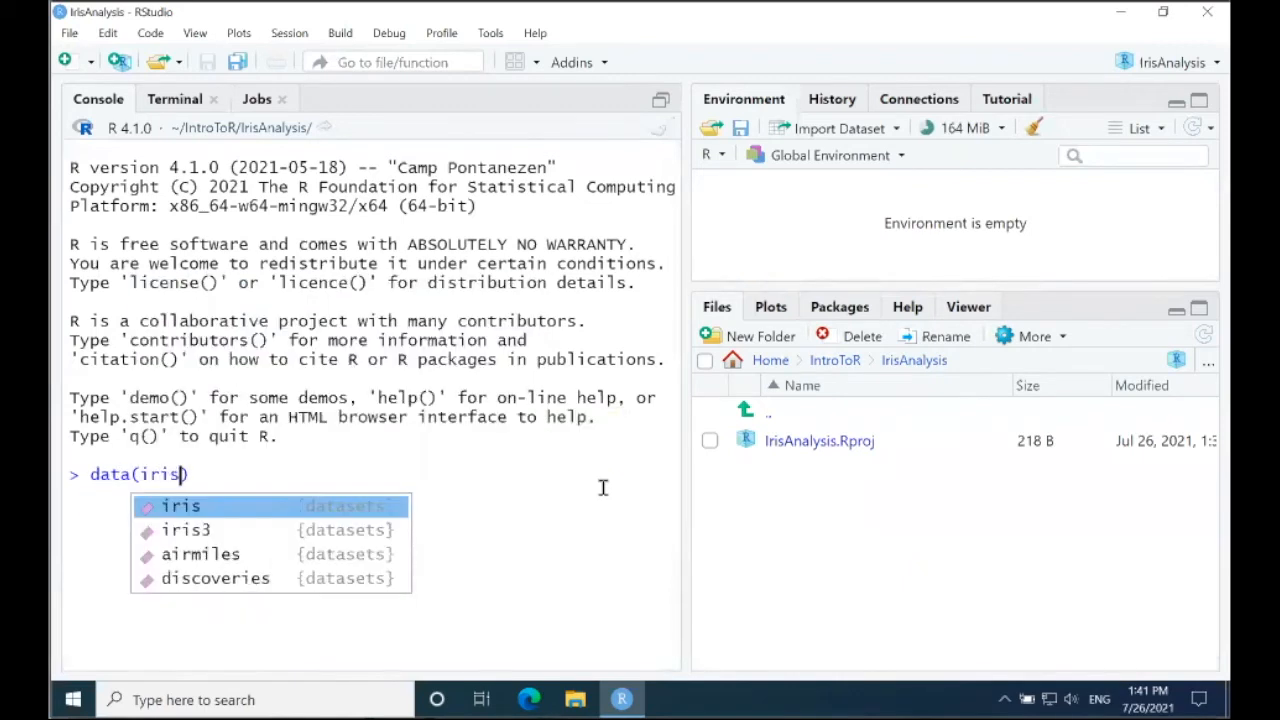
key("Return")
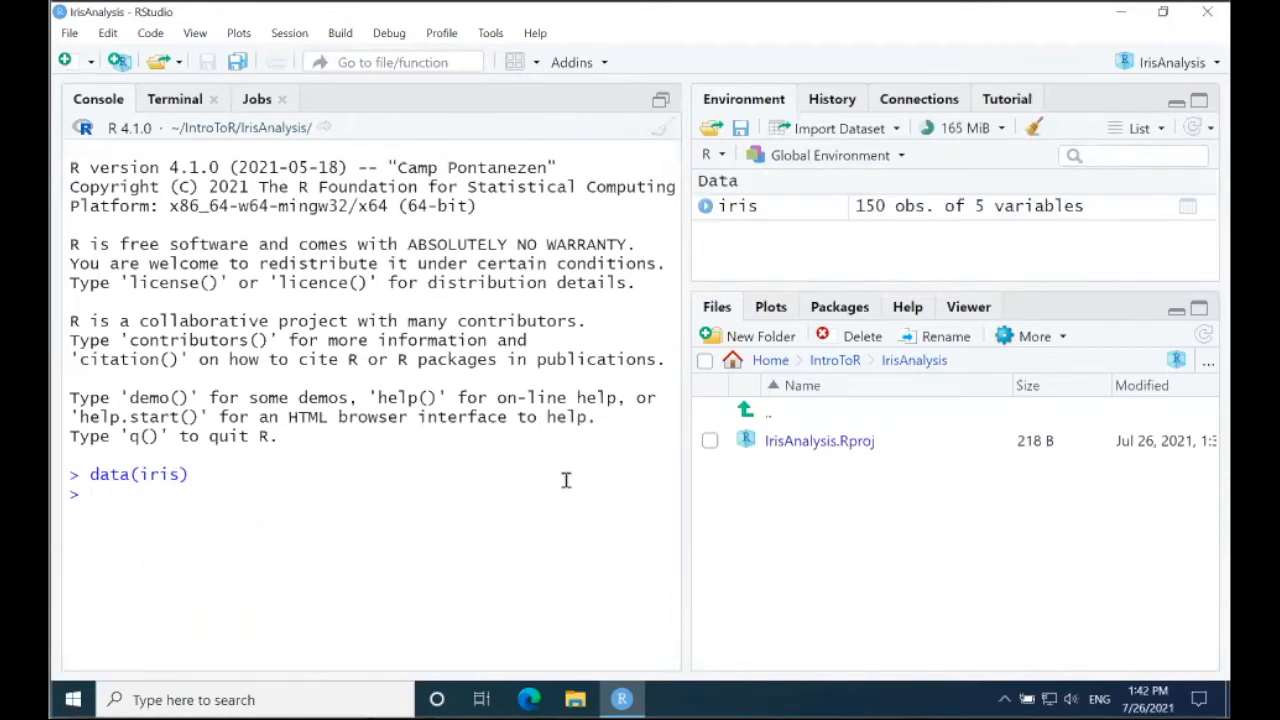
type("View(iris)")
key("Return")
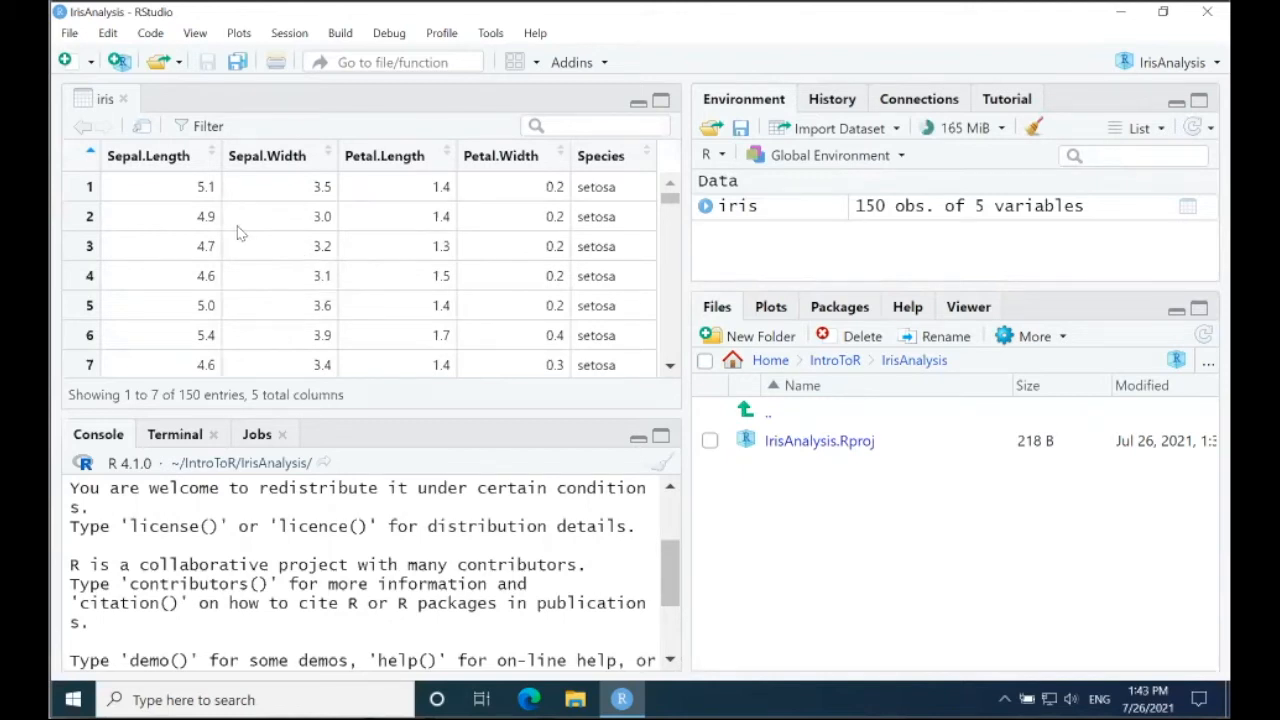
Step: Sort the iris table by Sepal.Length, Sepal.Width, Petal.Length and Petal.Width in turn, and restore the original row order
left_click(205, 158)
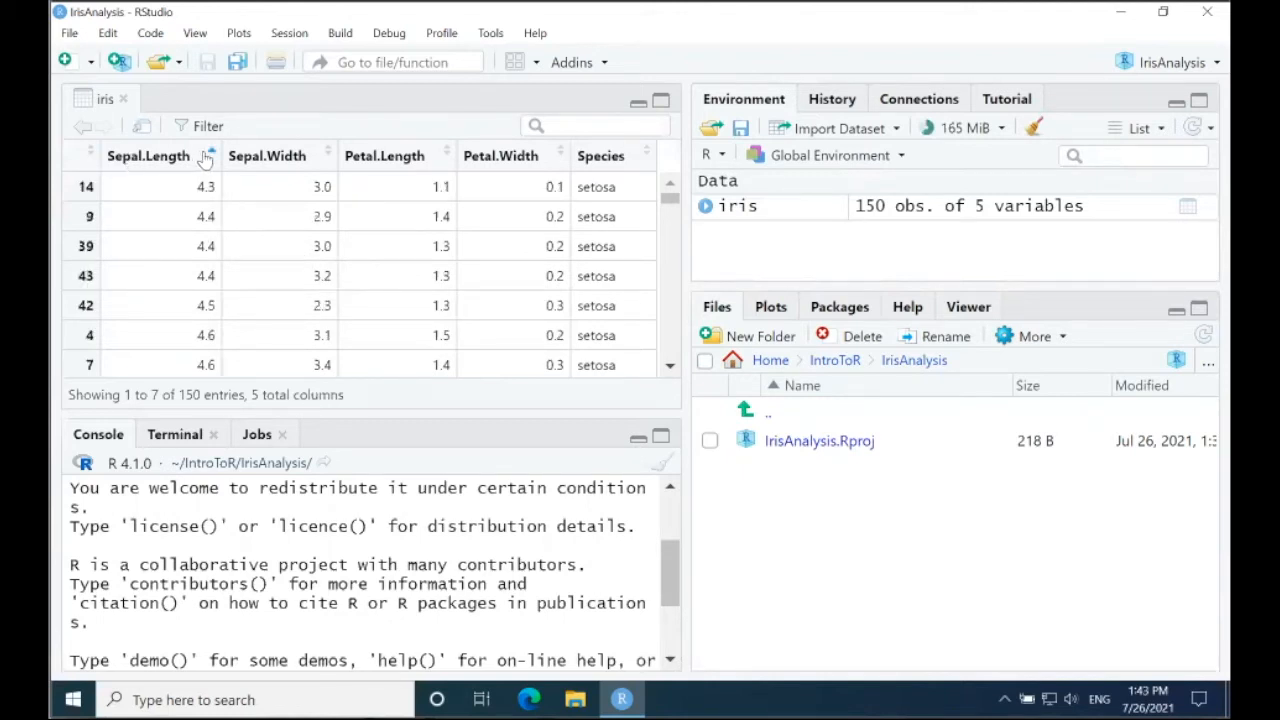
left_click(290, 158)
left_click(382, 157)
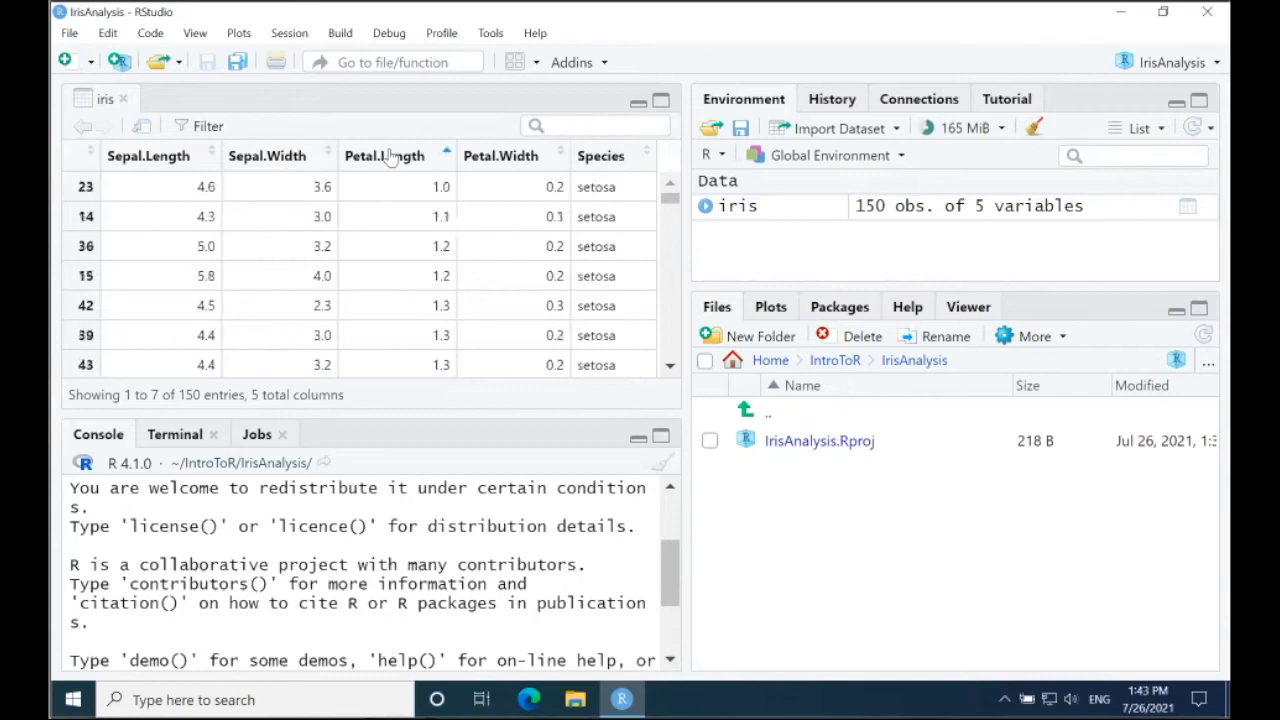
left_click(500, 157)
left_click(90, 157)
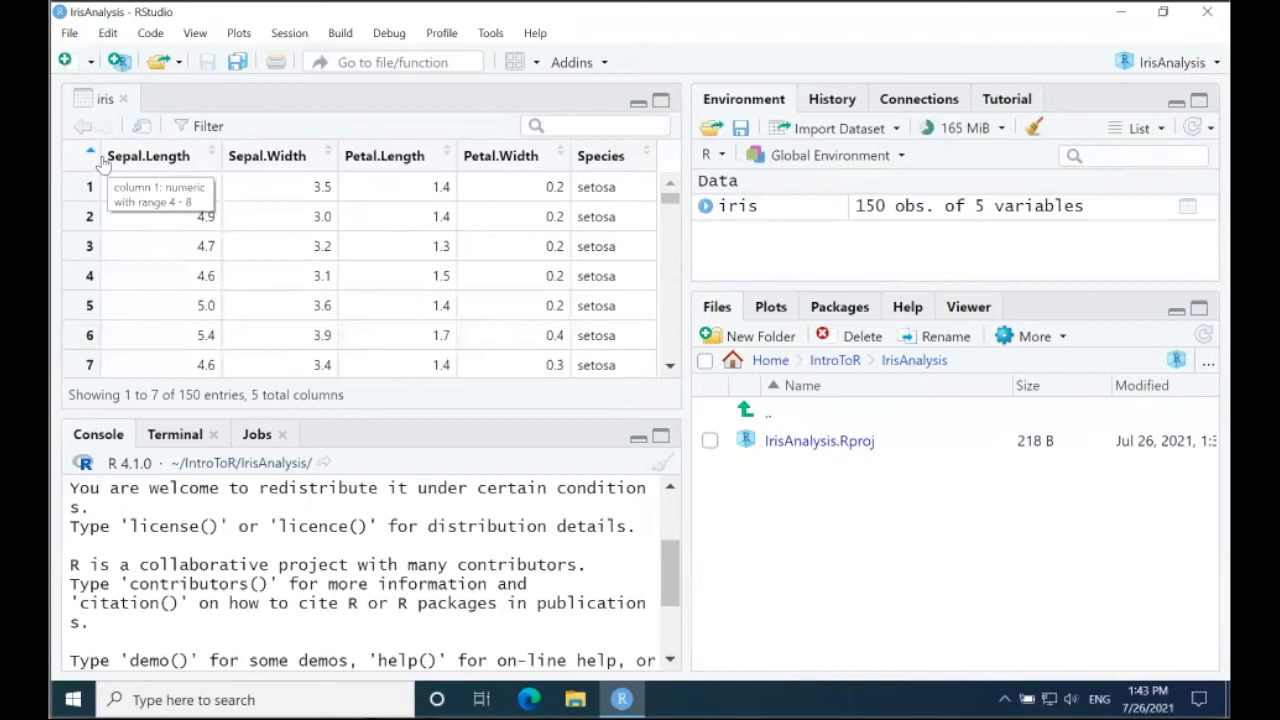
Step: Filter the iris table by a range of Sepal.Width values, and clear that filter
left_click(204, 129)
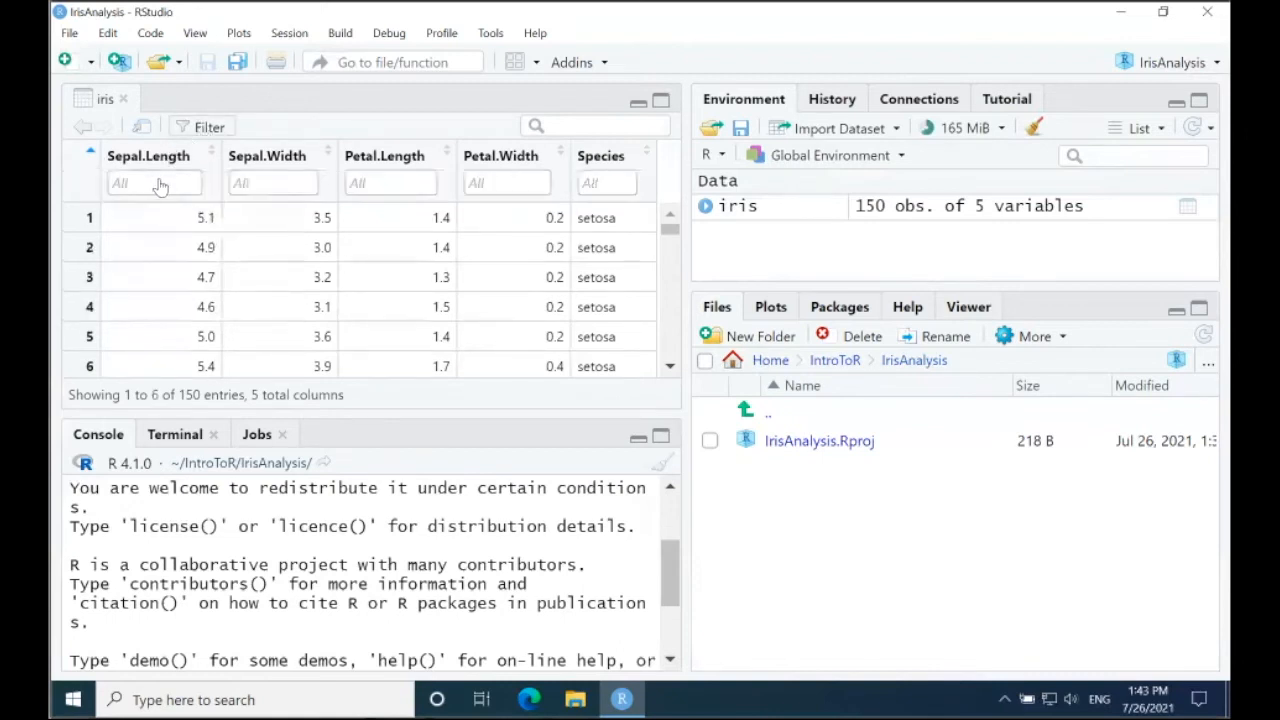
left_click(288, 184)
left_click_drag(278, 338, 305, 340)
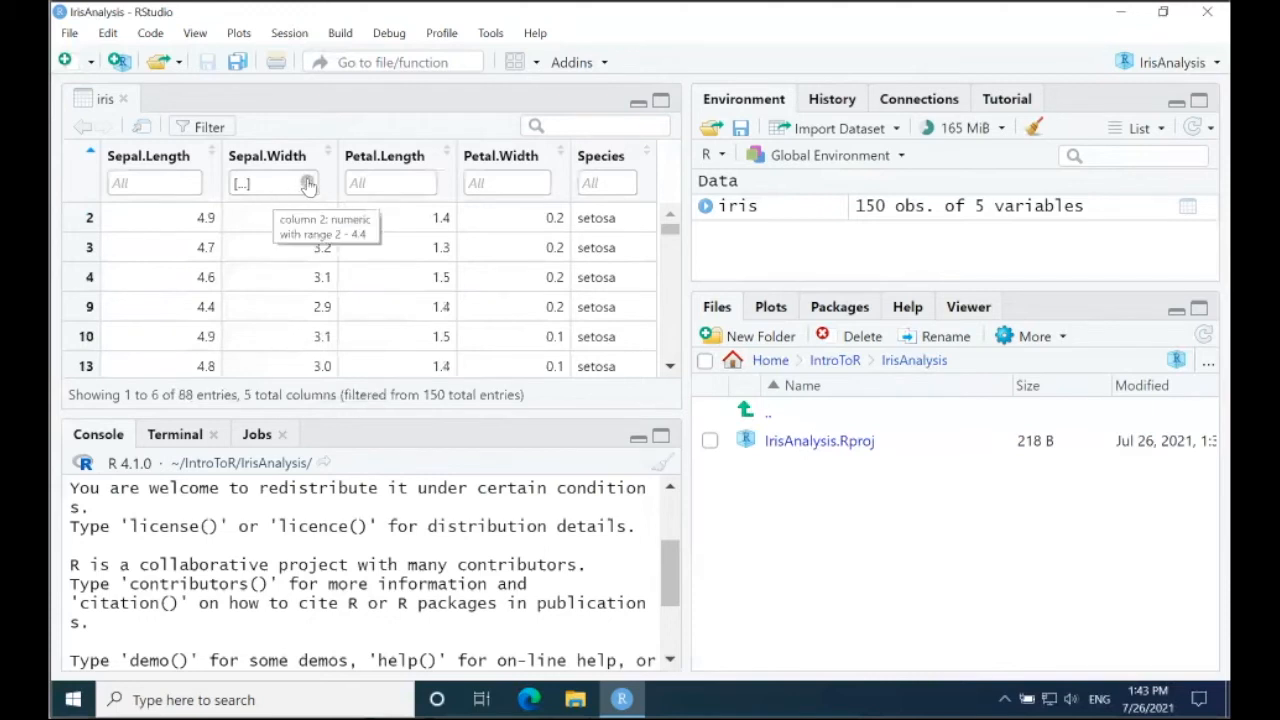
left_click(307, 183)
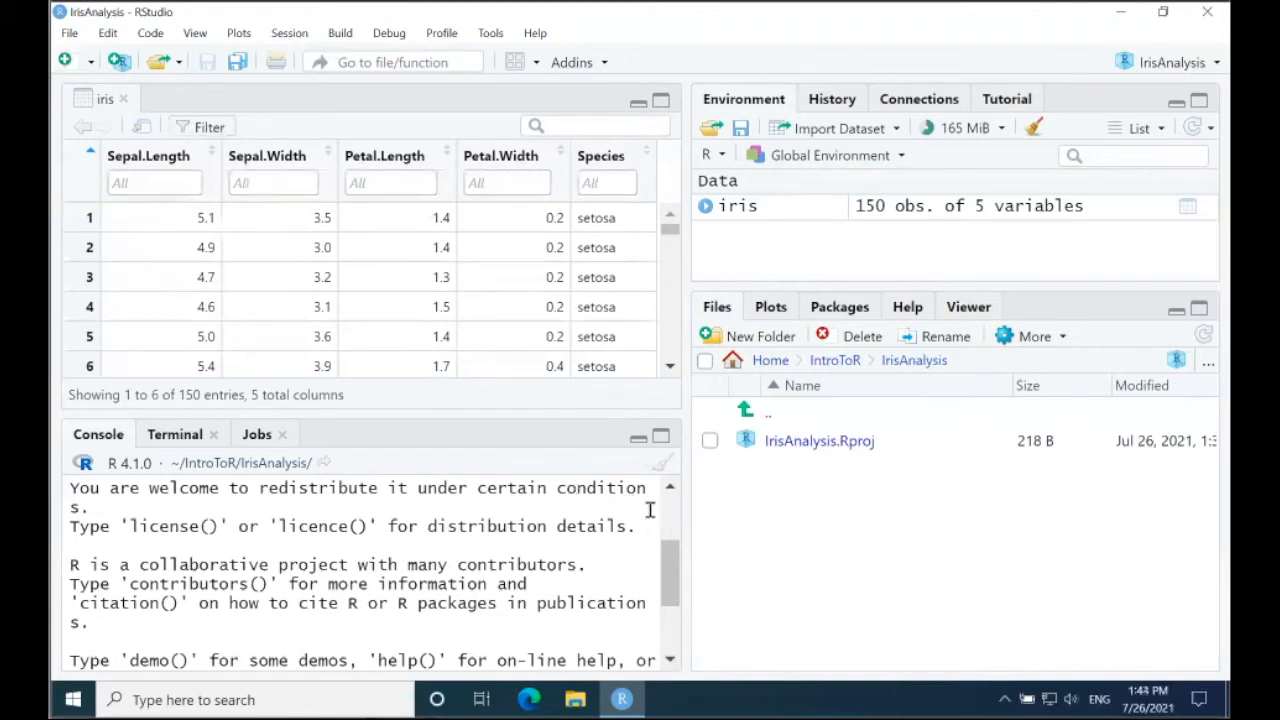
Step: Draw a scatterplot matrix of the iris dataset from the console with plot(iris)
scroll(670, 564, "down", 3)
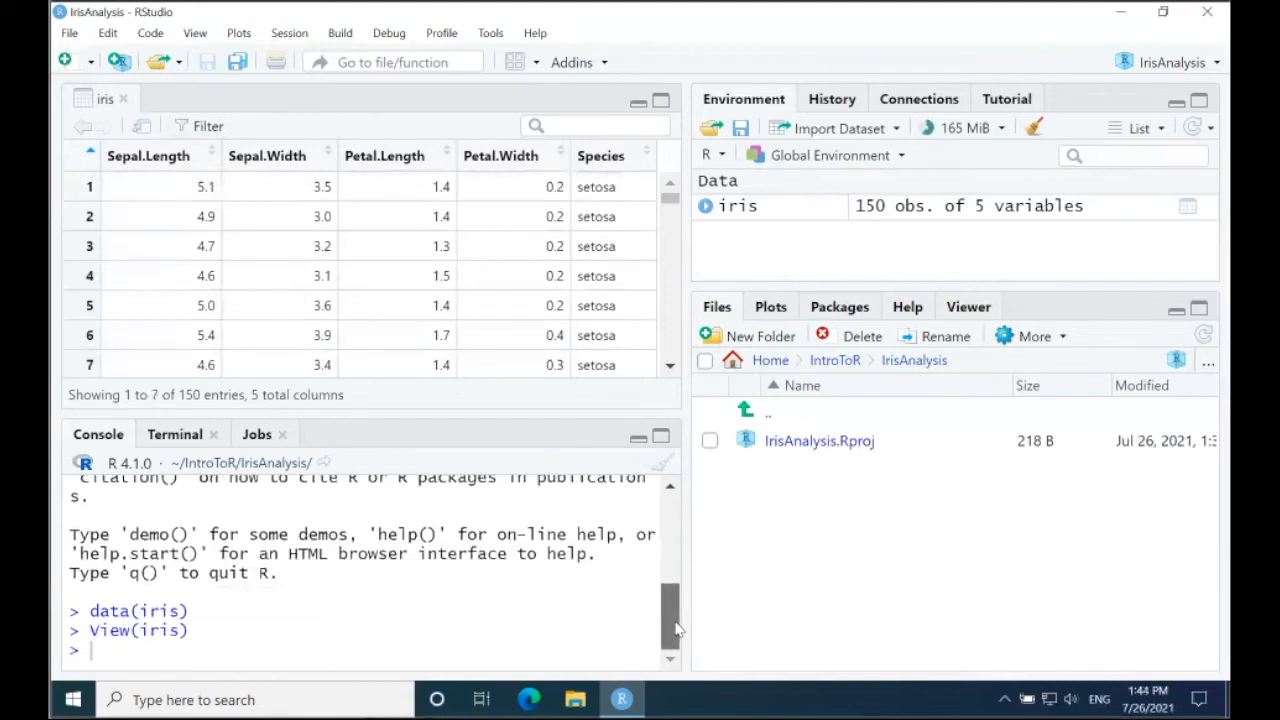
type("plot(iris)")
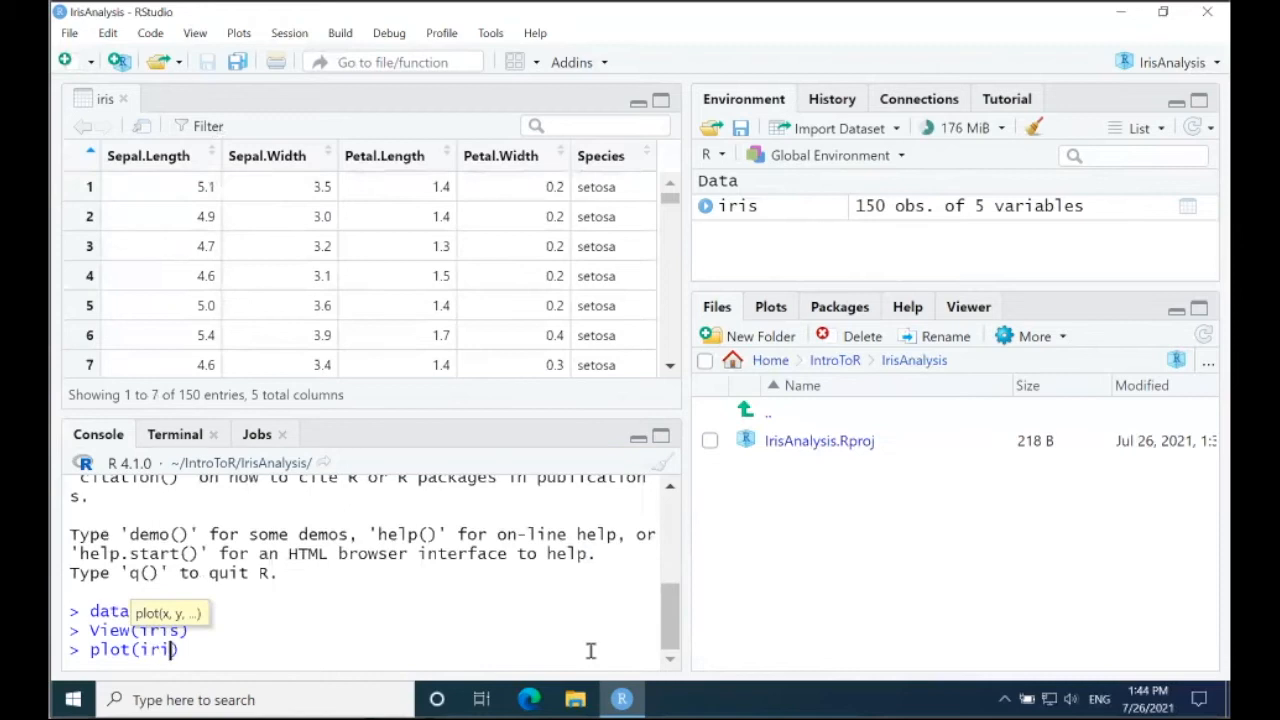
key("Return")
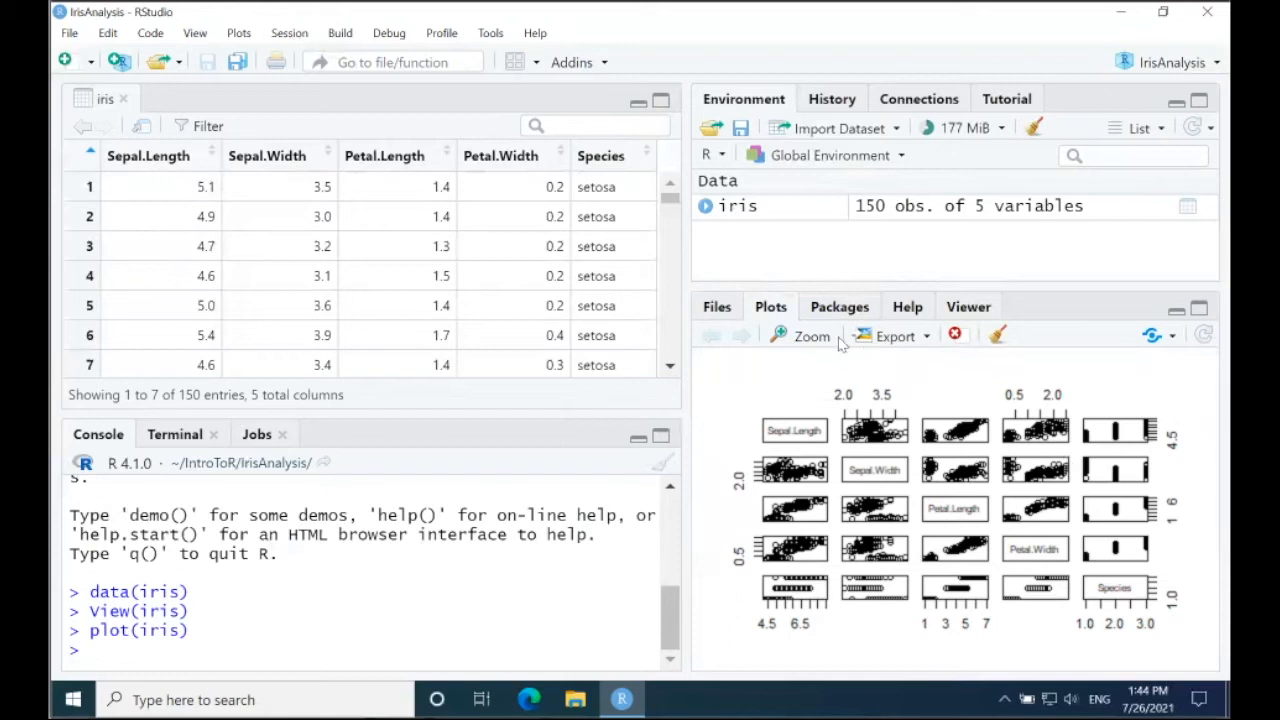
Step: View the scatterplot matrix zoomed in a separate, enlarged window, and close that window
left_click(810, 338)
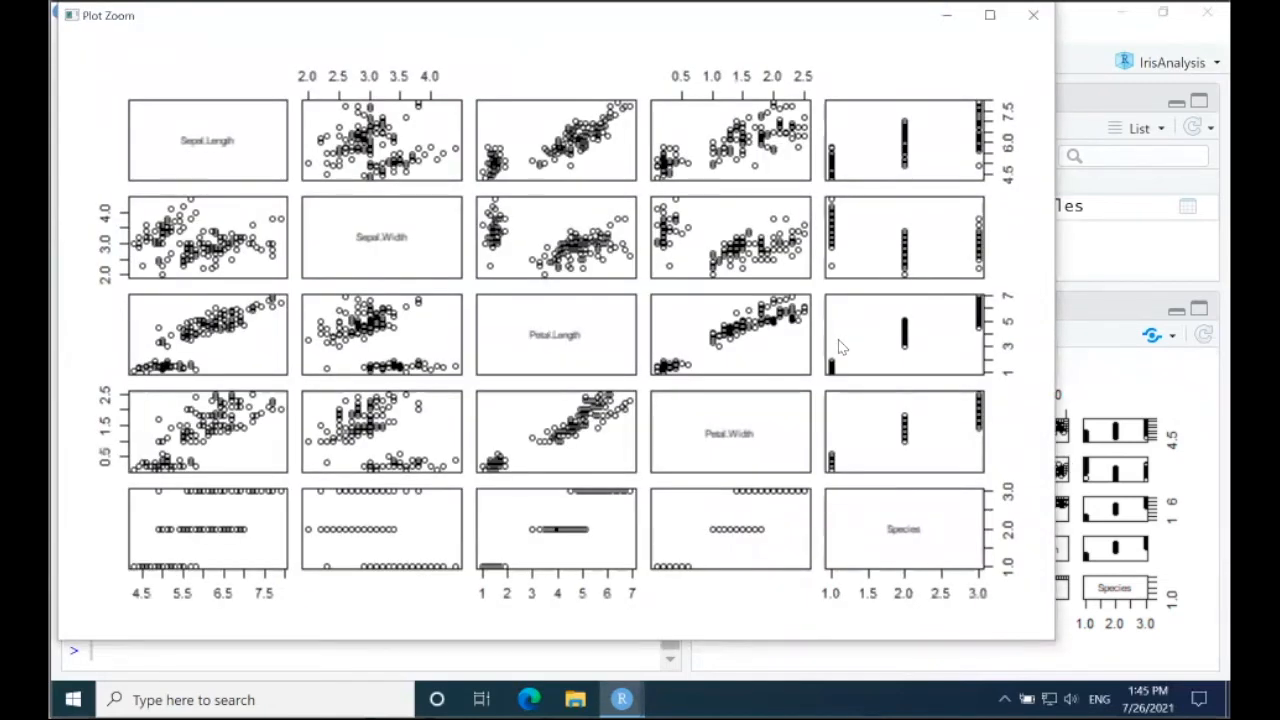
left_click_drag(1058, 641, 1136, 672)
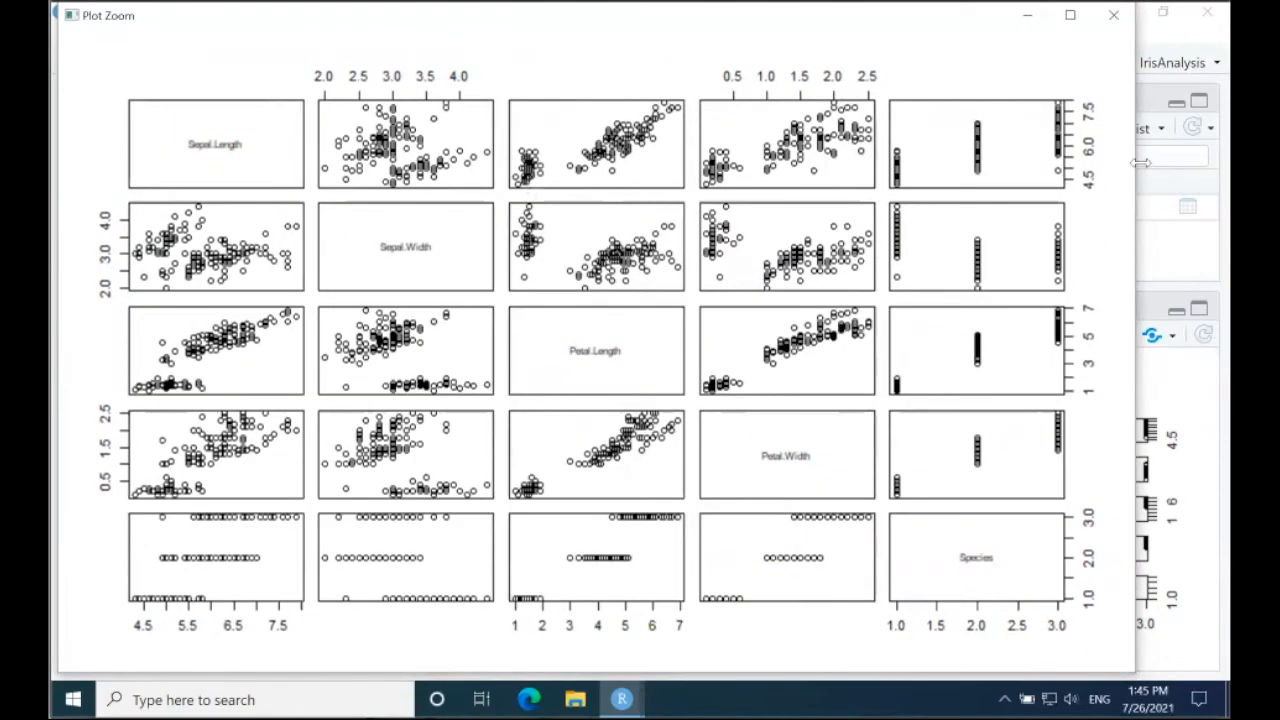
left_click(1113, 16)
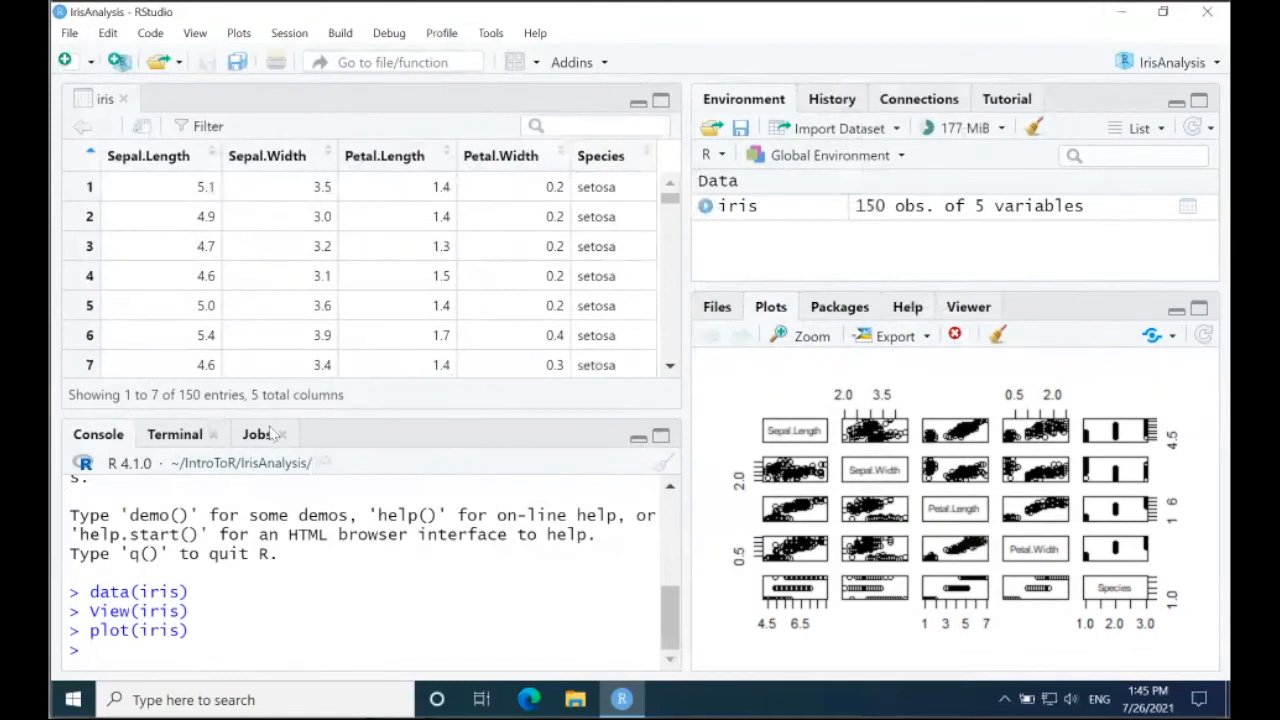
Step: Draw a box plot of the iris dataset from the console with boxplot(iris)
type("boxplot(iris")
key("Return")
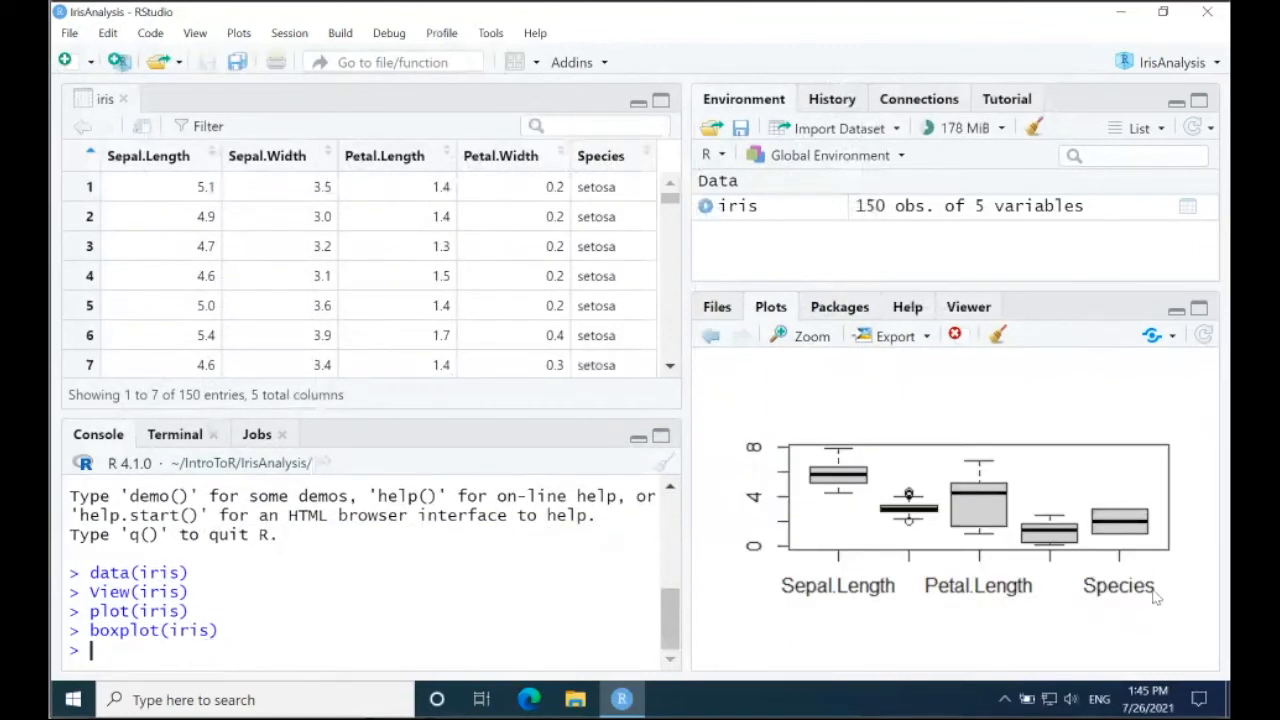
Step: Switch back and forth between the scatterplot matrix and the box plot, and view the plot export options
left_click(712, 336)
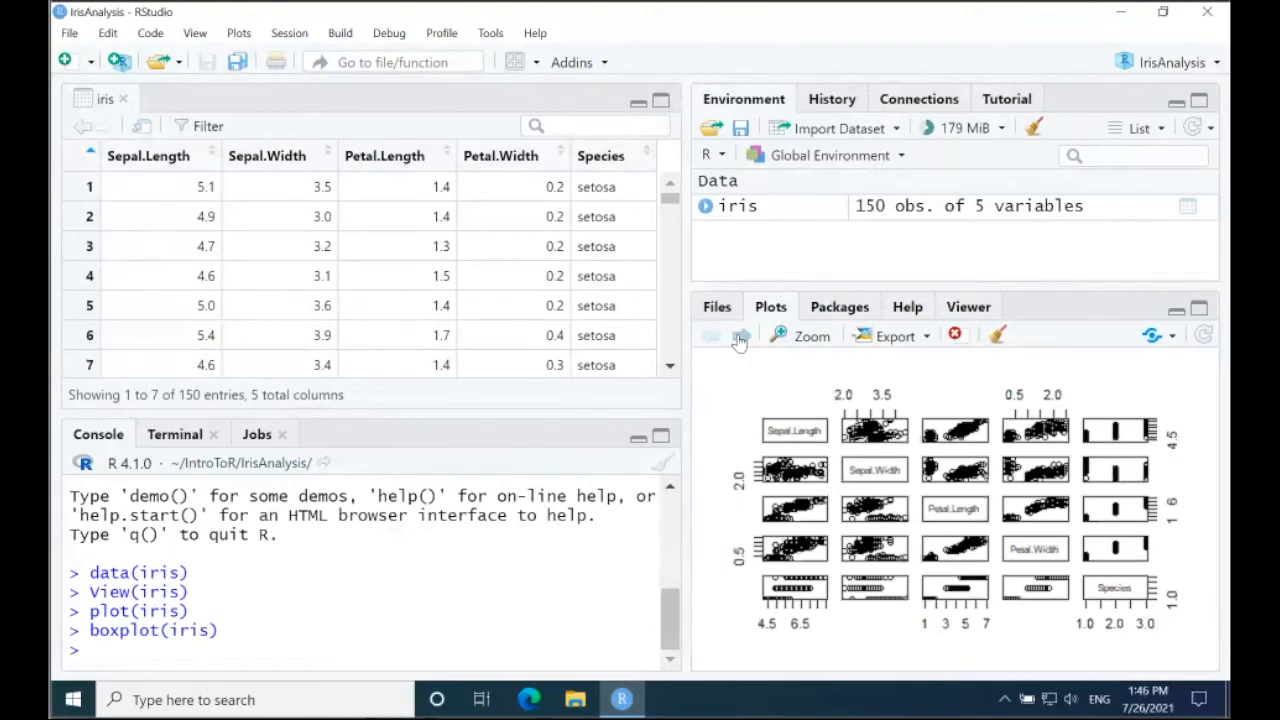
left_click(740, 338)
left_click(712, 338)
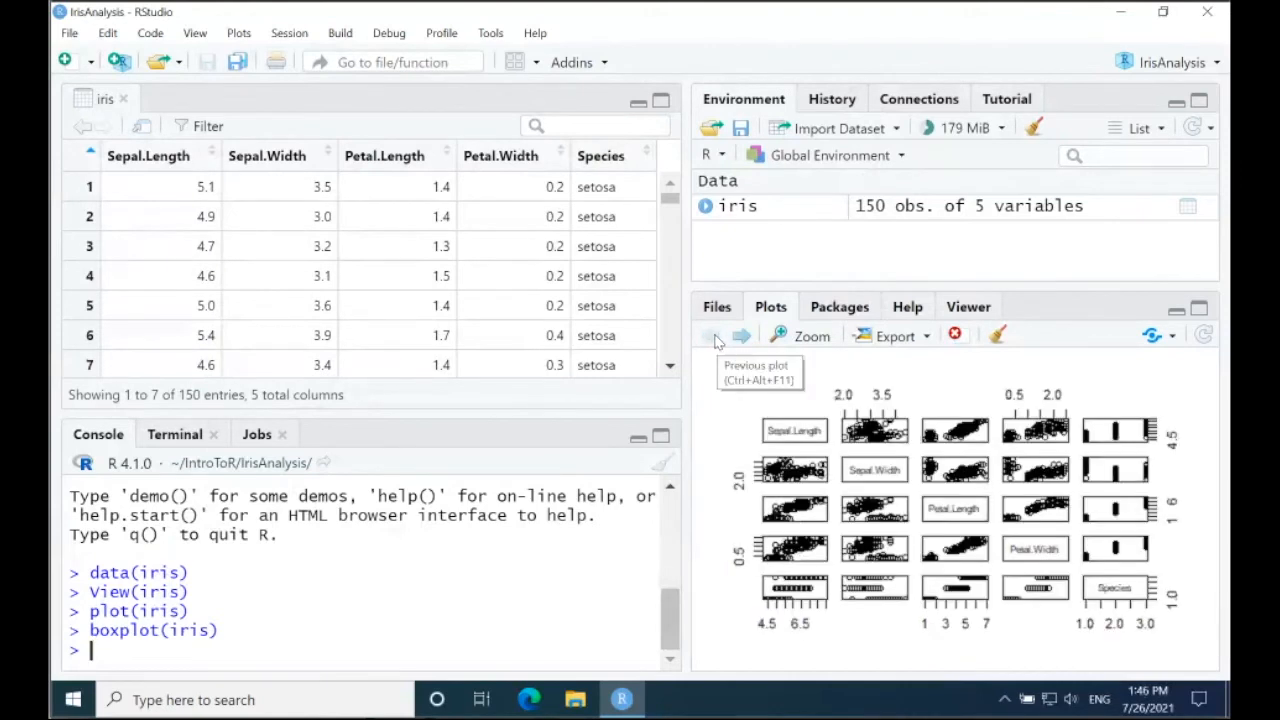
left_click(740, 338)
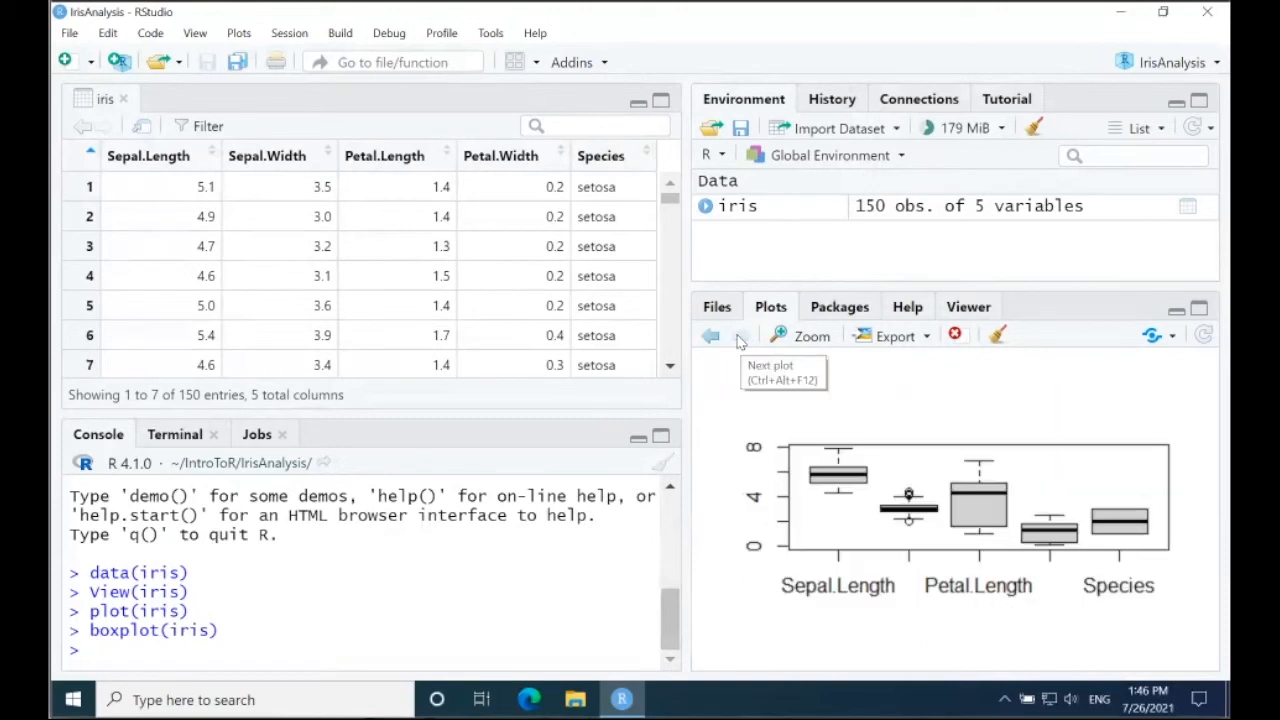
left_click(925, 340)
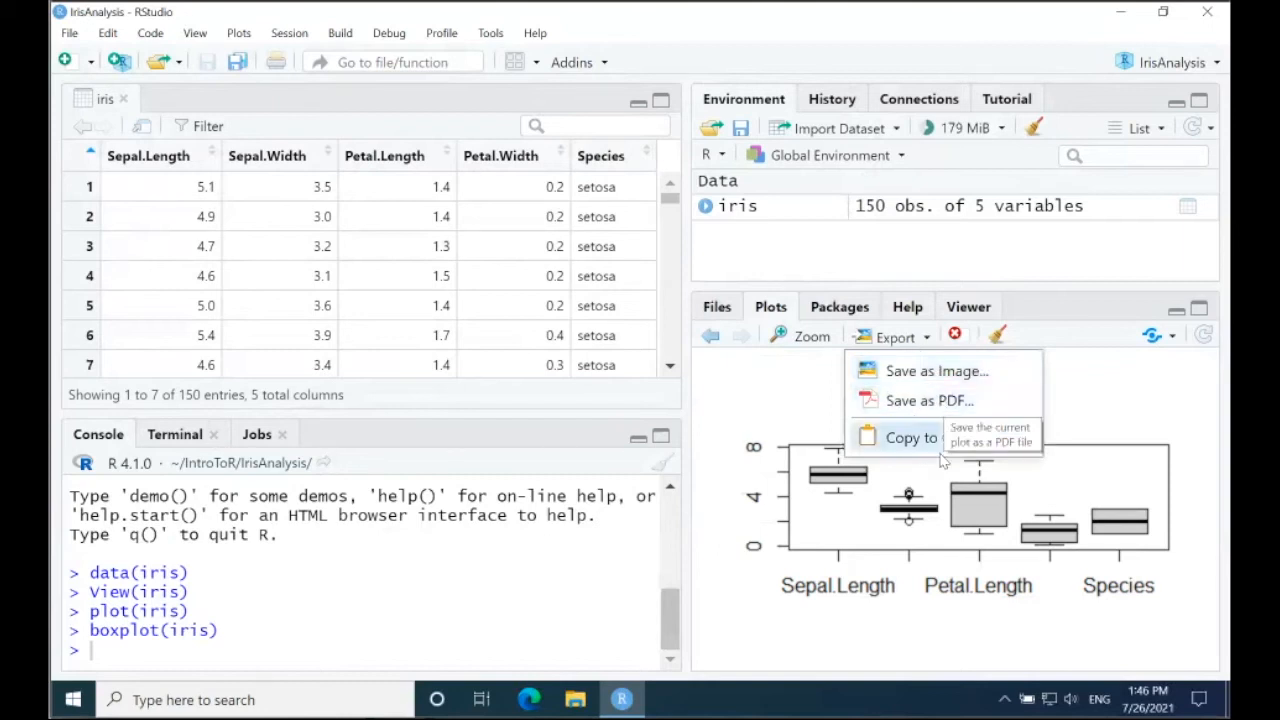
left_click(1118, 430)
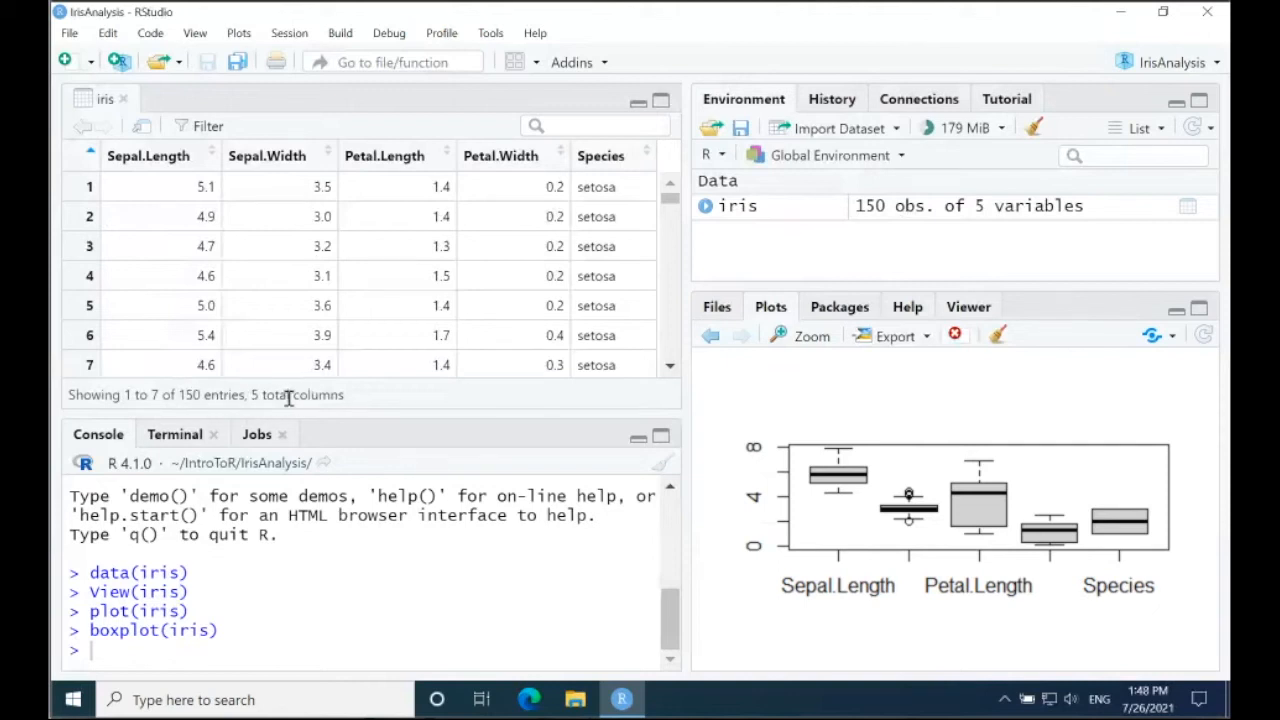
Step: Expand the iris entry in the environment, enlarge that area to view all its variables, and collapse the entry
left_click(705, 206)
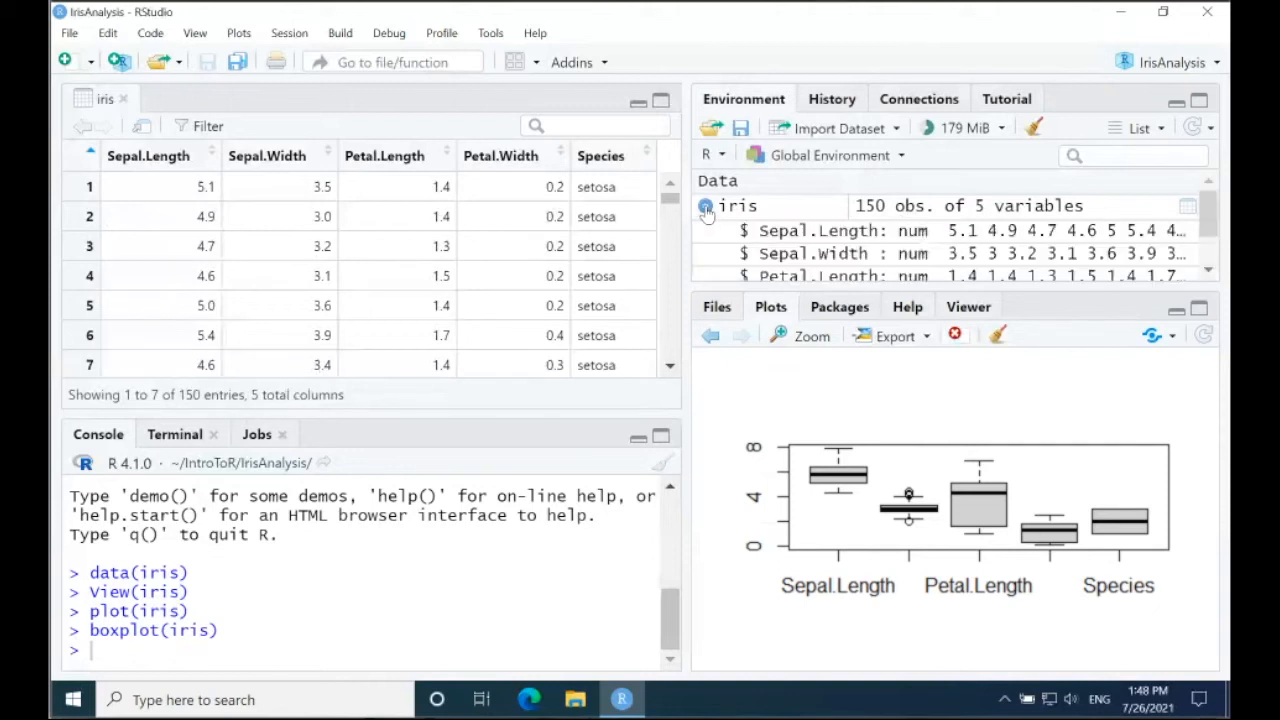
left_click_drag(872, 284, 875, 398)
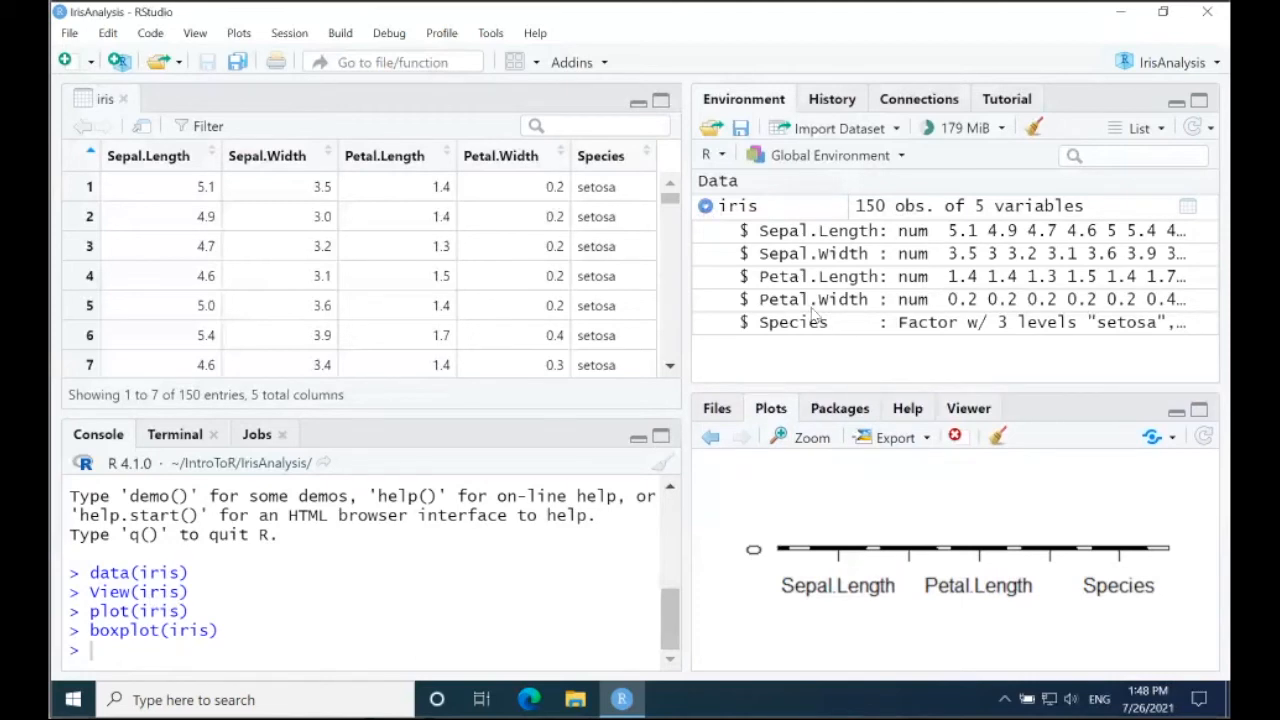
left_click(705, 207)
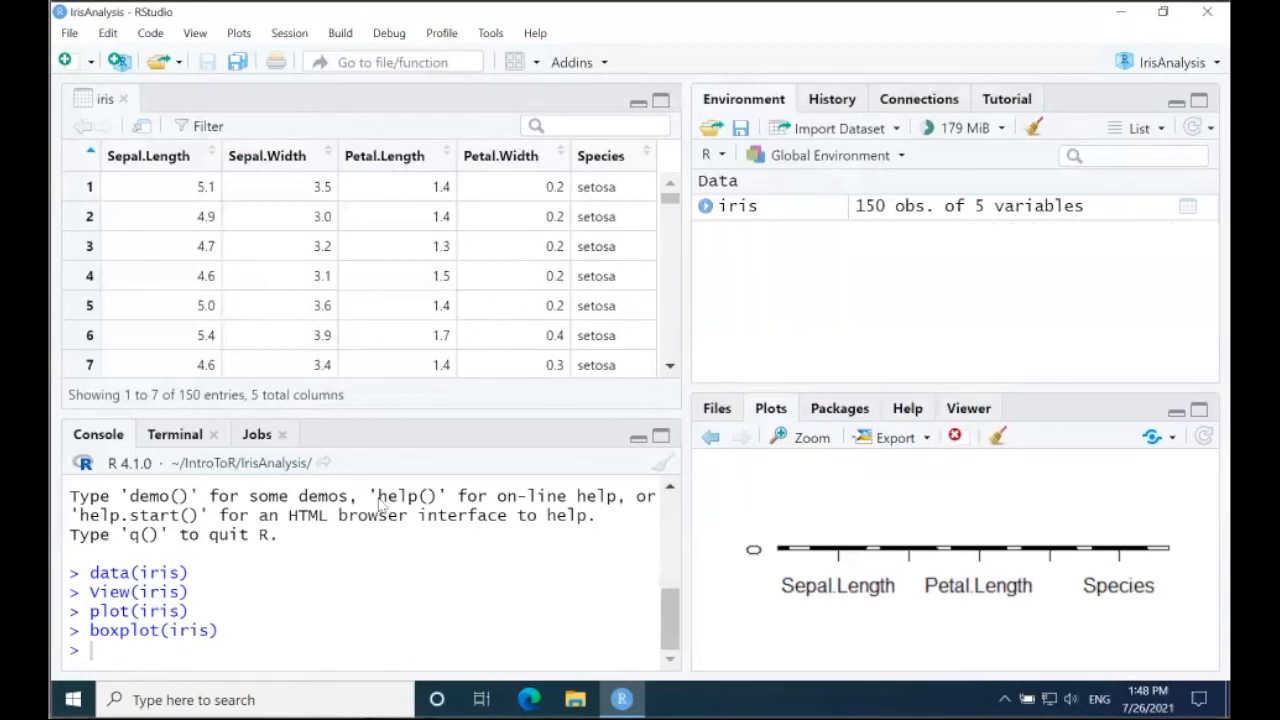
Step: Assign 42 to a variable named a in the console, and go back to the scatterplot matrix in the plot history
left_click(383, 646)
type("a <- 42")
key("Return")
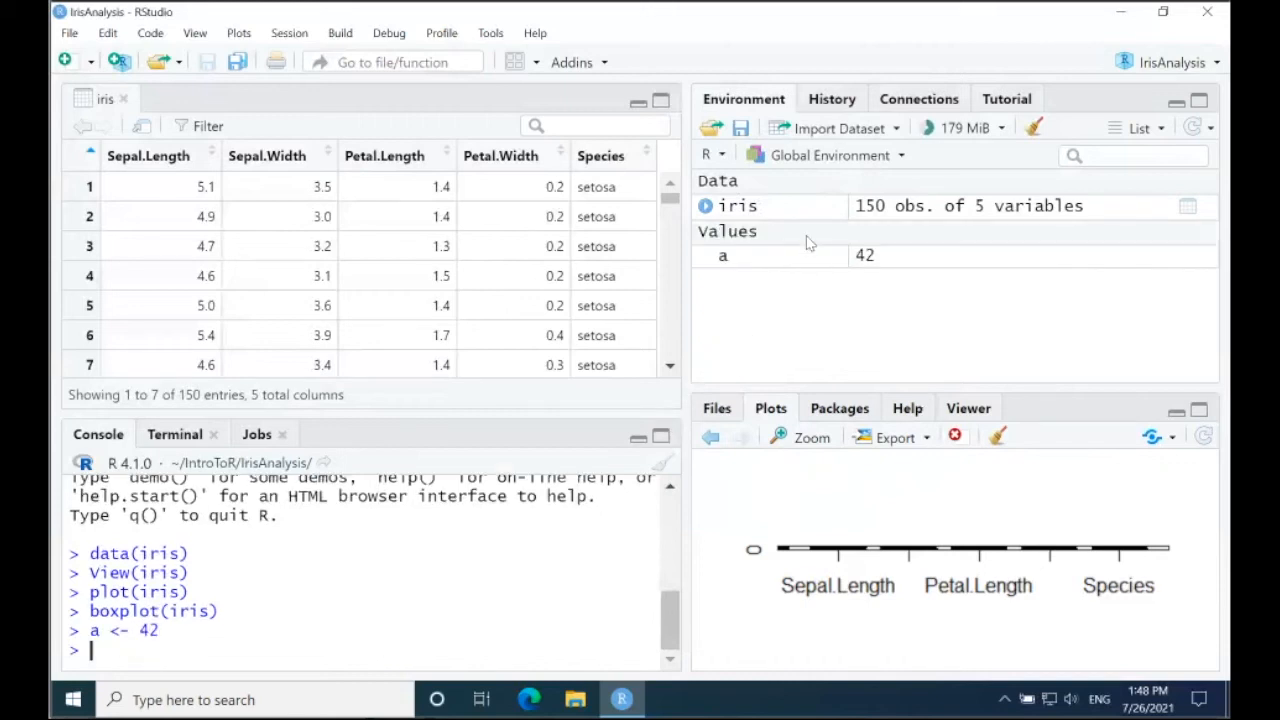
left_click(710, 437)
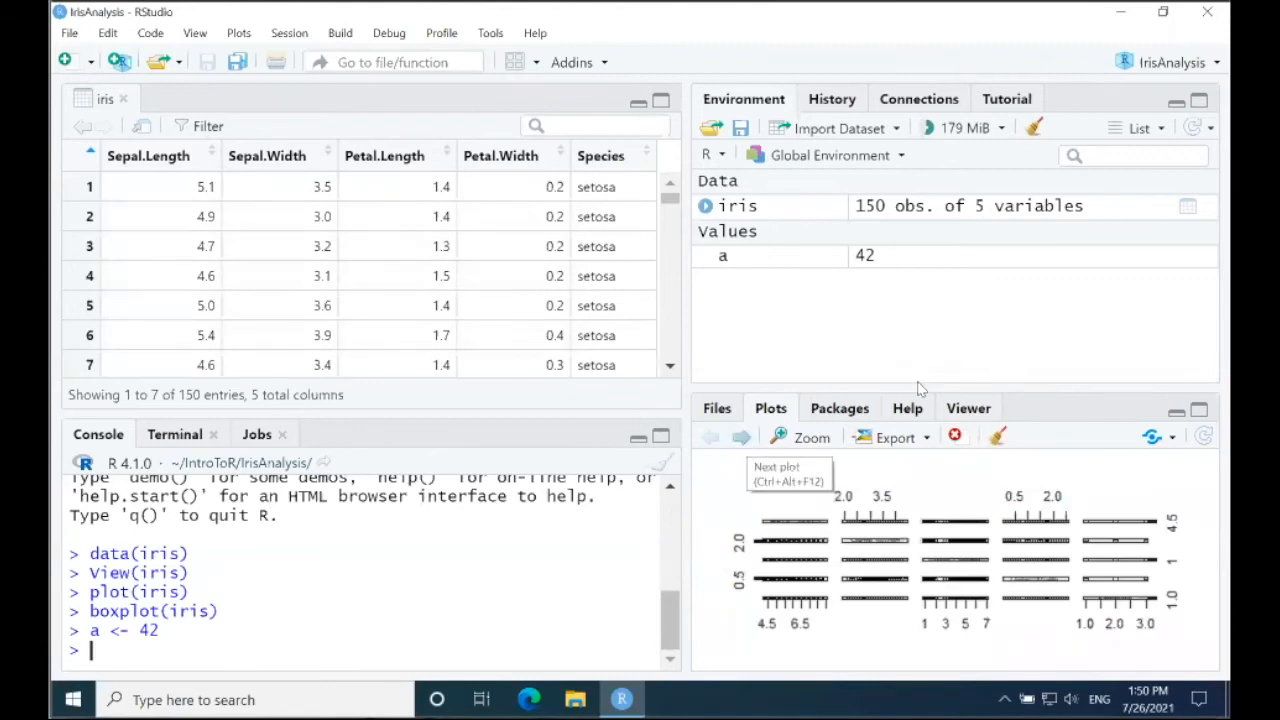
Step: Enlarge the plot area so the scatterplot matrix is legible, and look through the commands recorded in the command history
left_click_drag(915, 393, 930, 313)
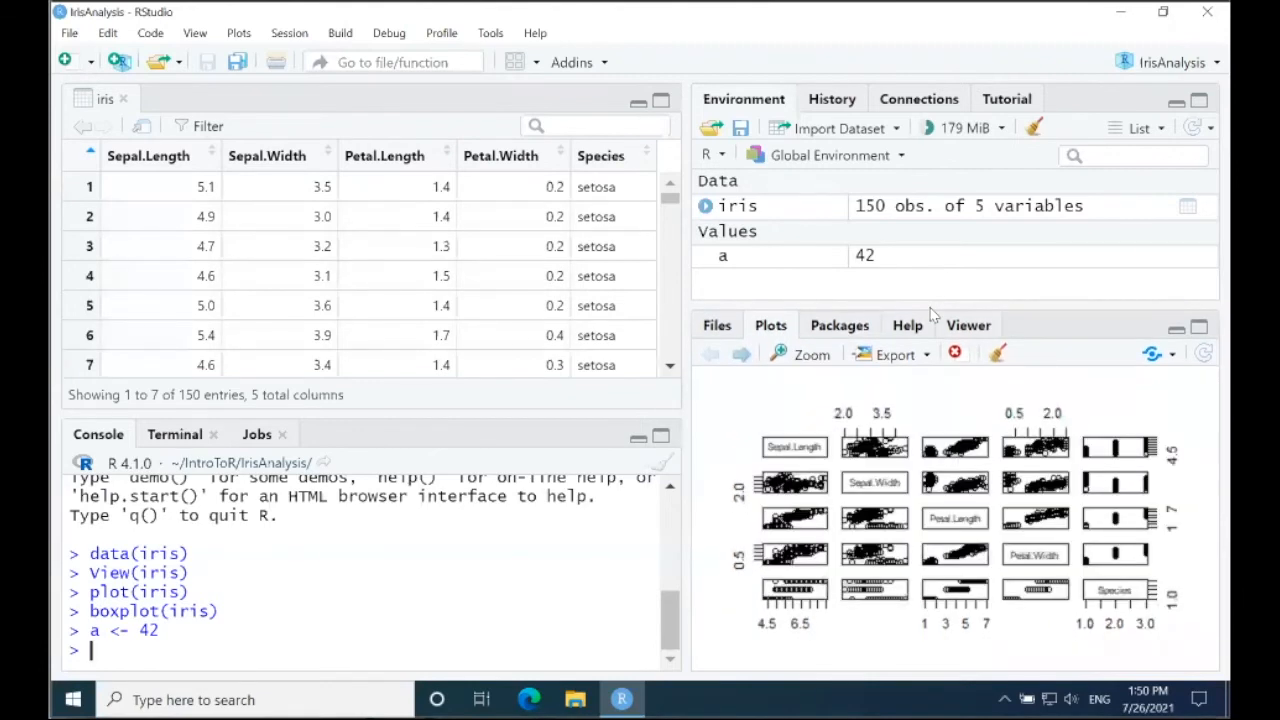
left_click(840, 105)
left_click(782, 153)
left_click(779, 176)
left_click(782, 194)
left_click(790, 216)
left_click(756, 238)
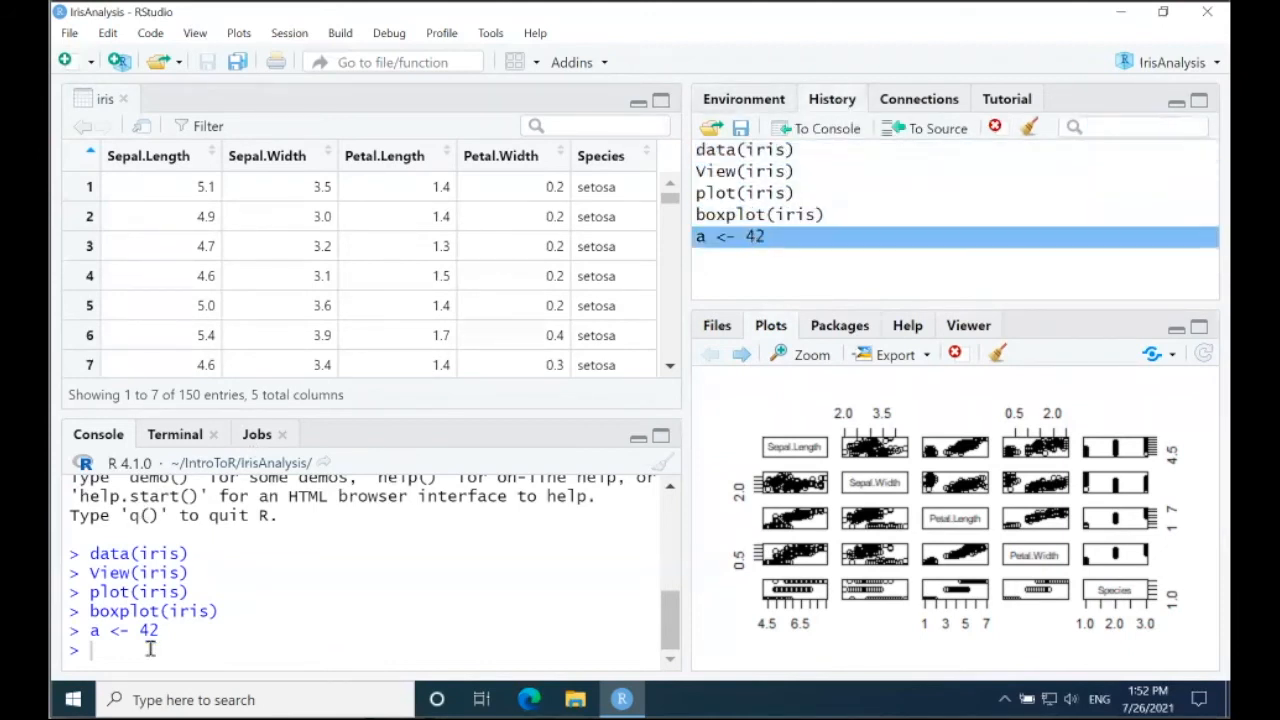
Step: Send plot(iris) from the command history to the console prompt without running it, and return to the environment view
left_click(829, 155)
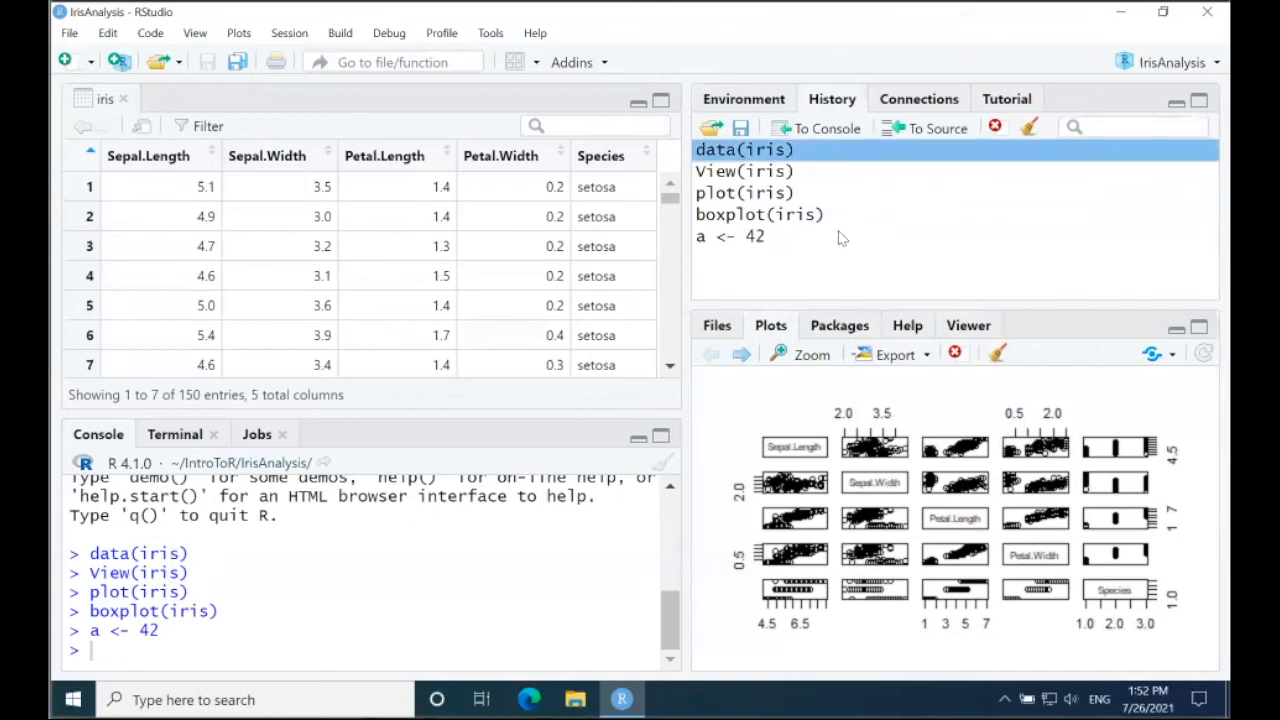
left_click(787, 199)
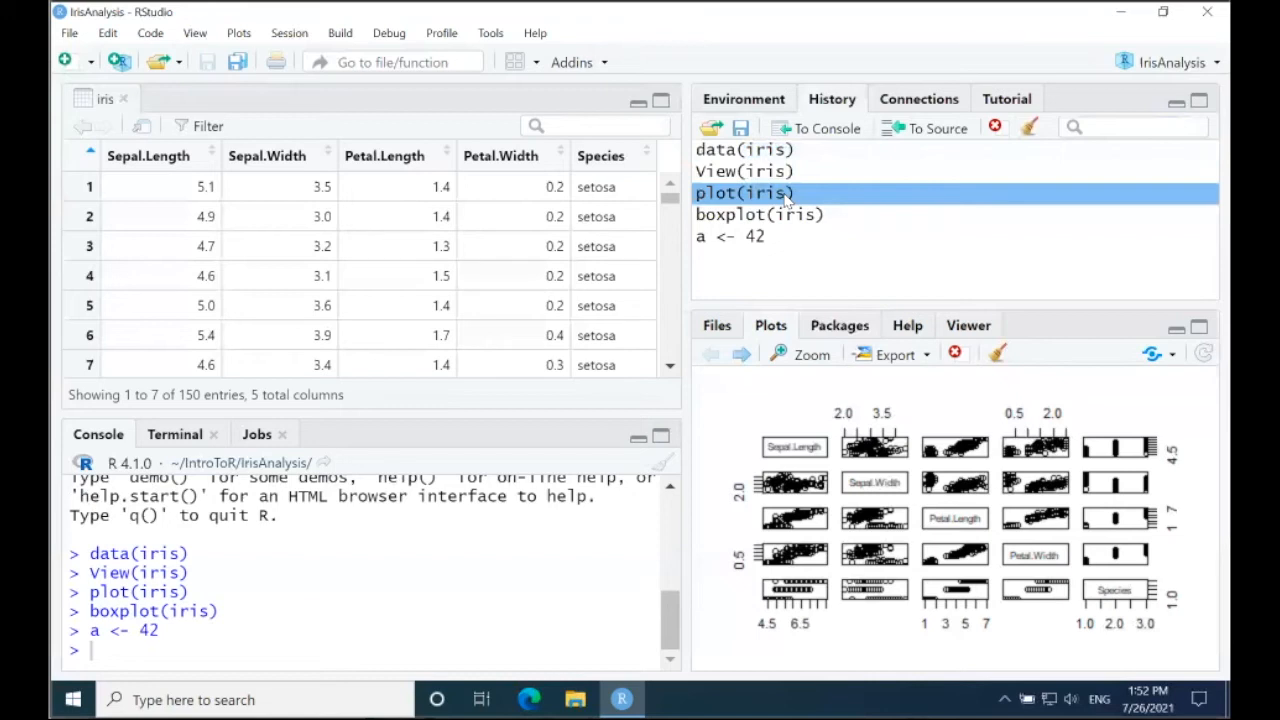
double_click(787, 199)
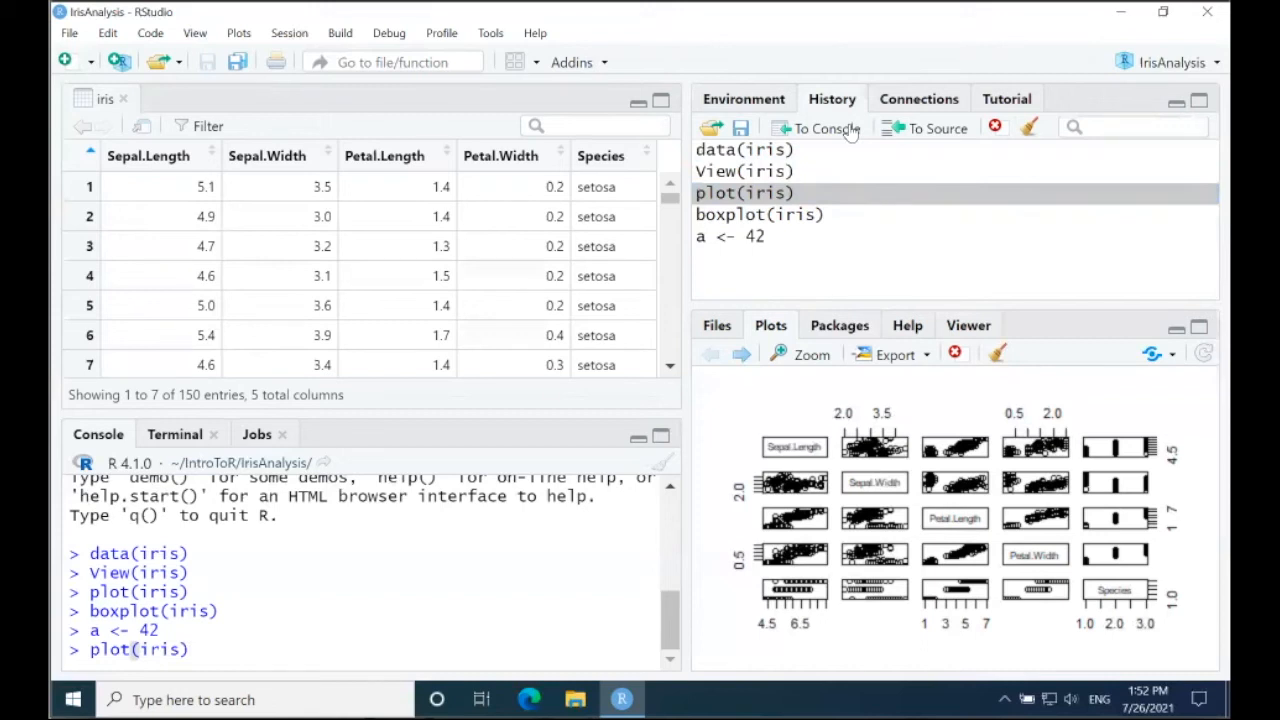
left_click(758, 100)
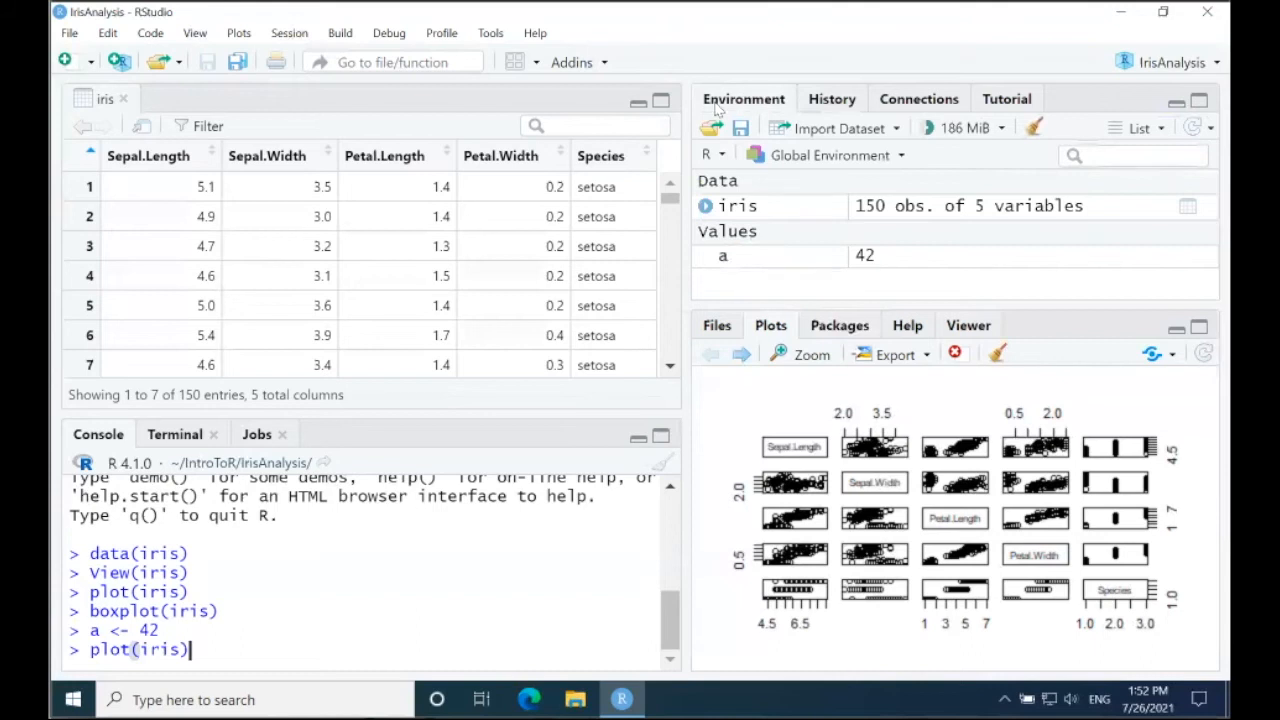
Step: Create an R script holding the five history commands from data(iris) to a <- 42, and clear plot(iris) from the console prompt
left_click(66, 61)
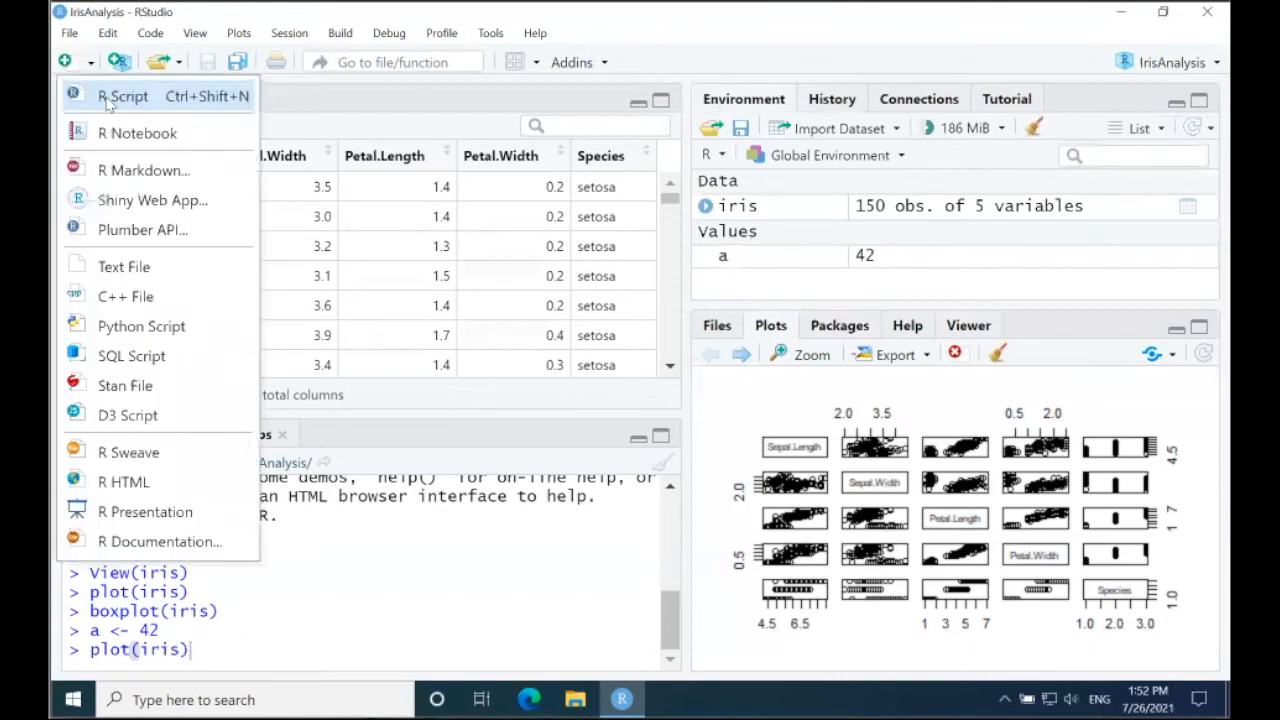
left_click(115, 96)
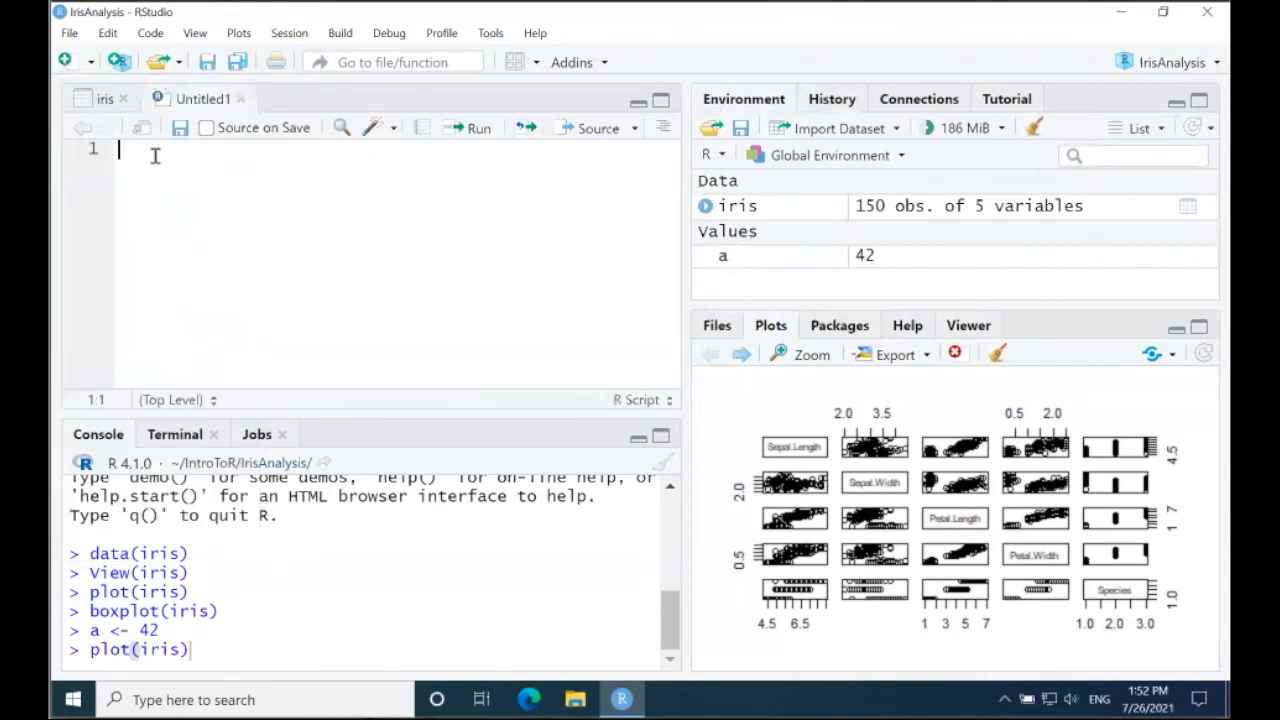
type("data(iris) View(iris) plot(iris) boxplot(iris) a <- 42")
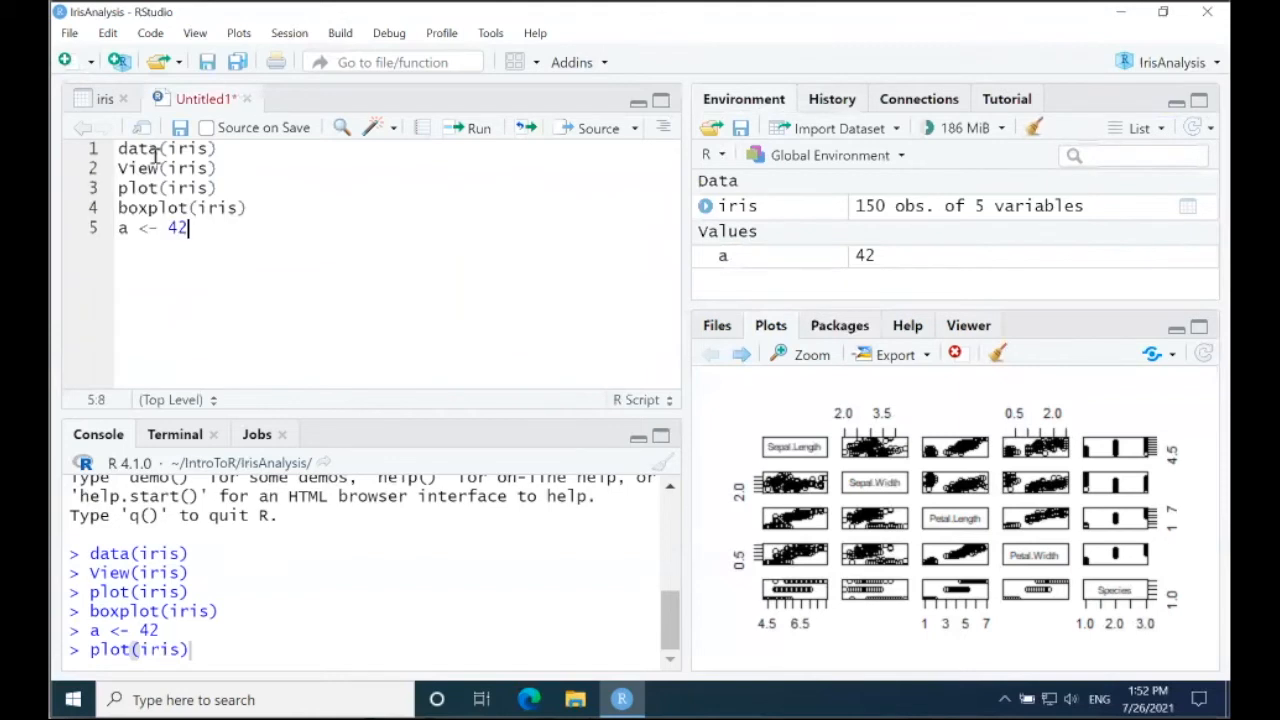
left_click_drag(190, 650, 90, 649)
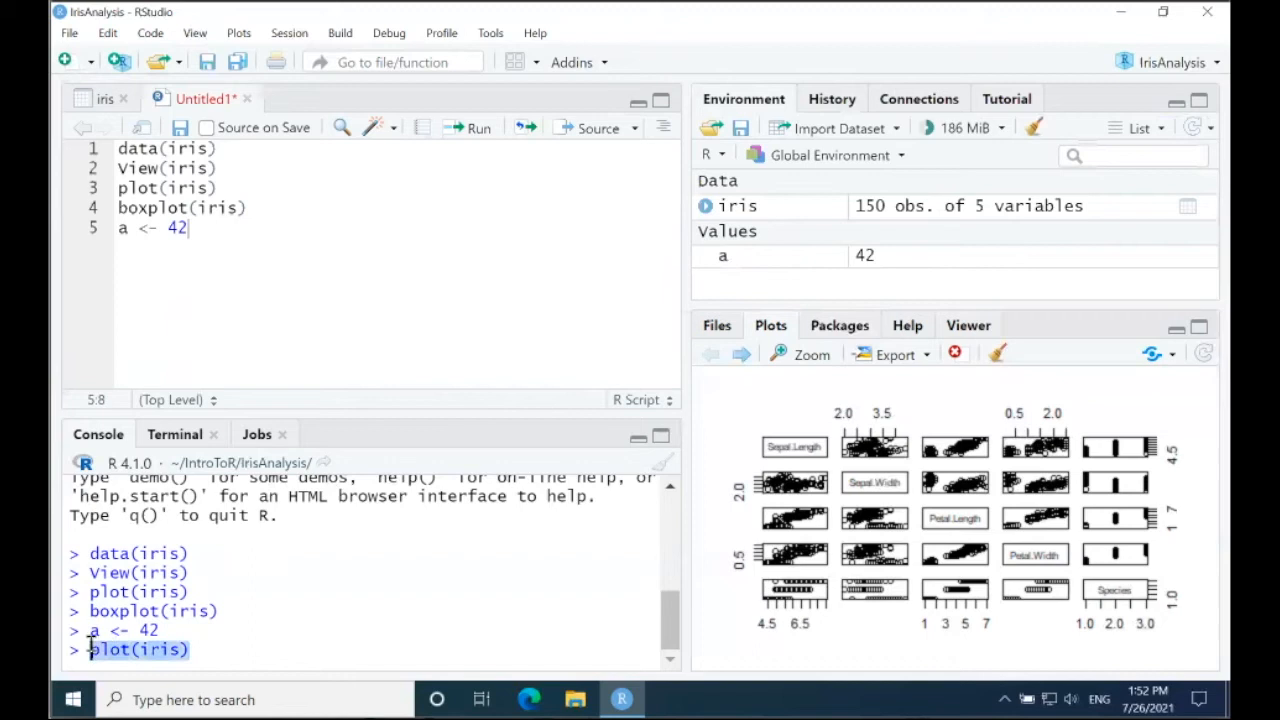
key("BackSpace")
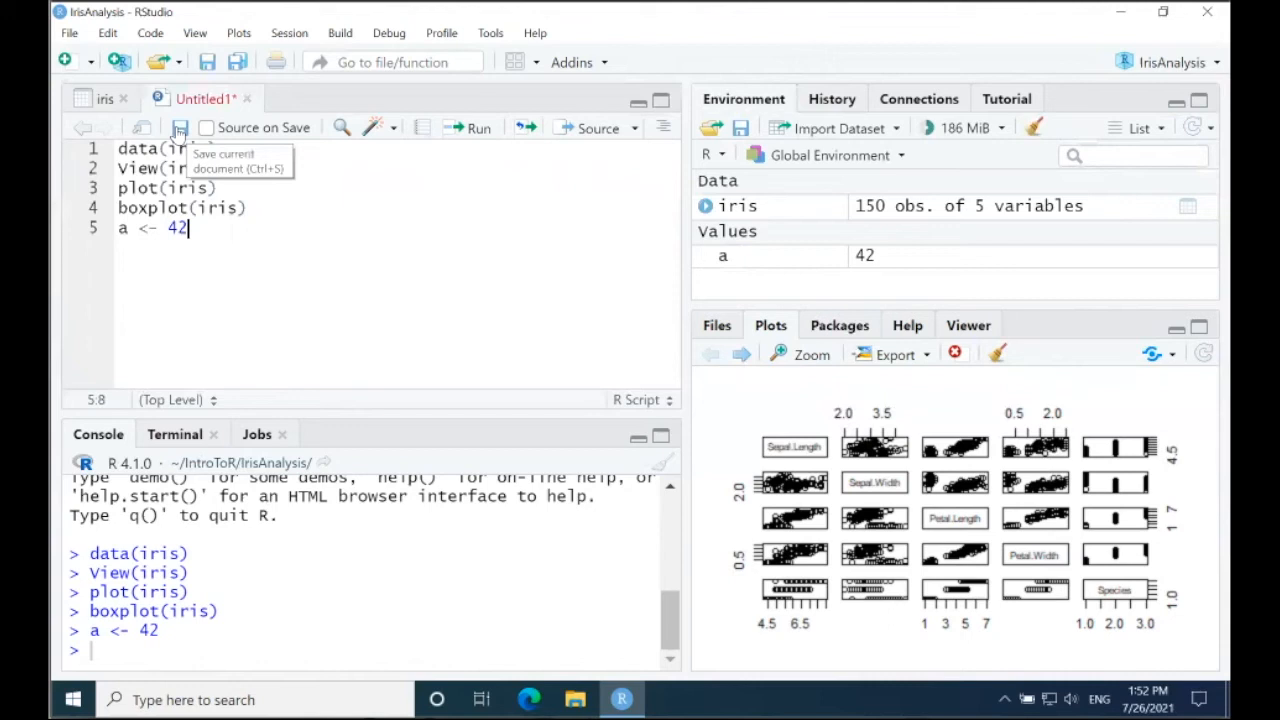
Step: Save the script as sample in the IrisAnalysis folder, and show the project's files
left_click(179, 131)
type("sample")
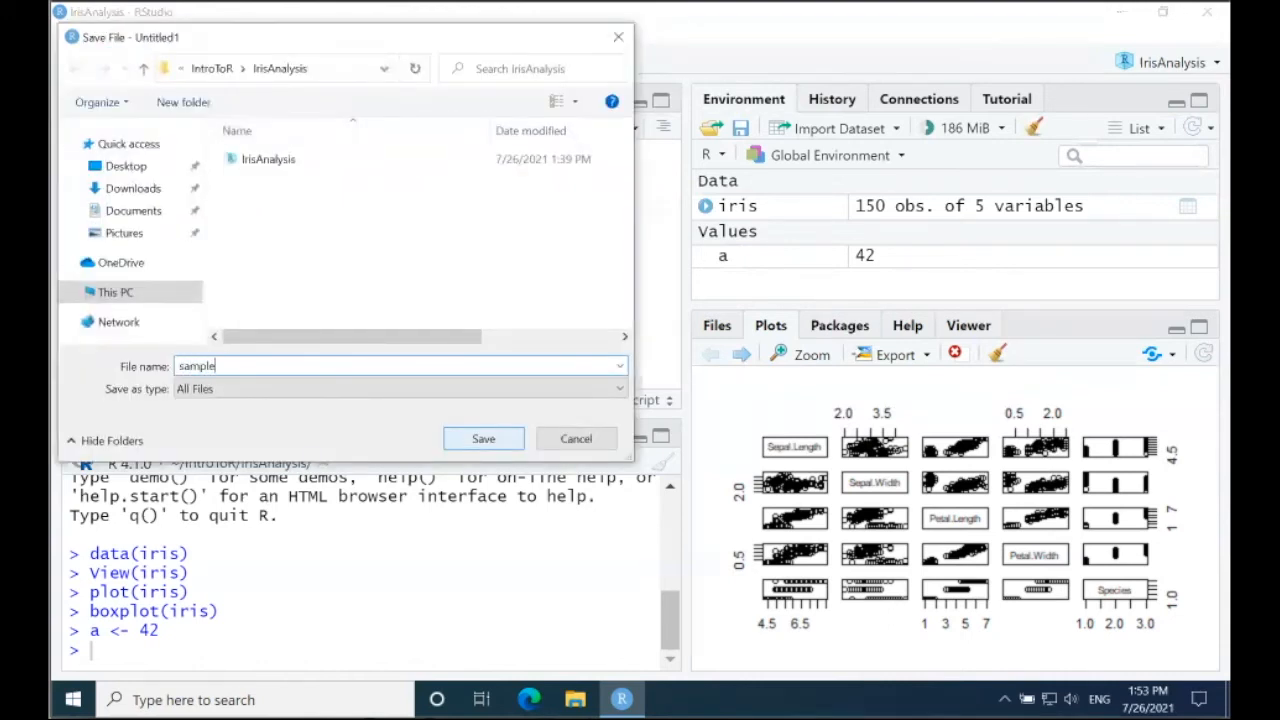
key("Return")
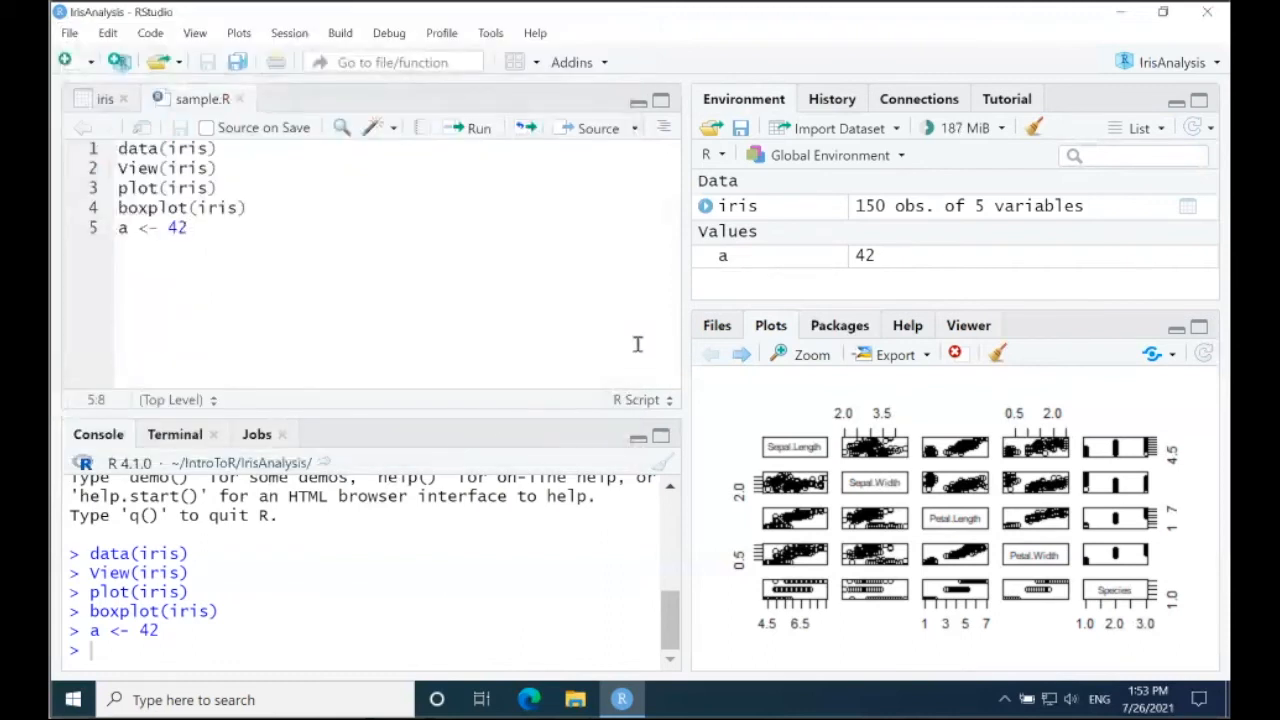
left_click(720, 329)
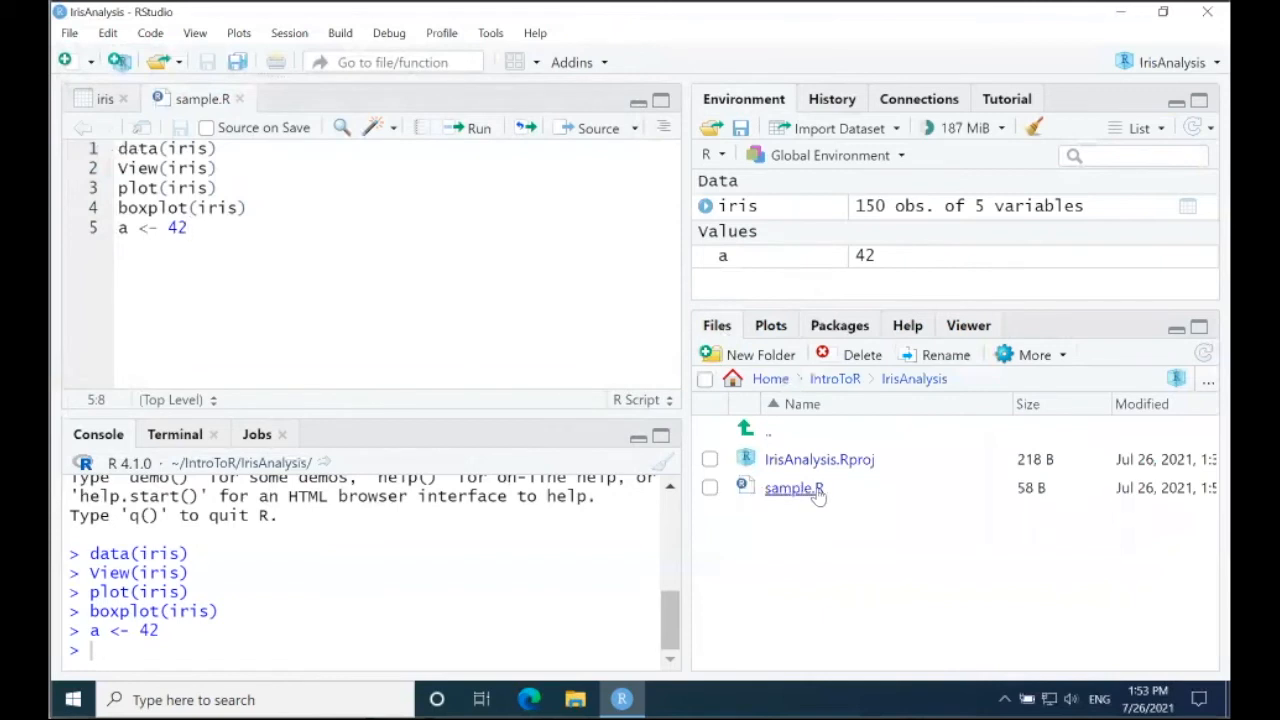
Step: Run only the script's a <- 42 line, and source the whole script with echo
left_click(477, 130)
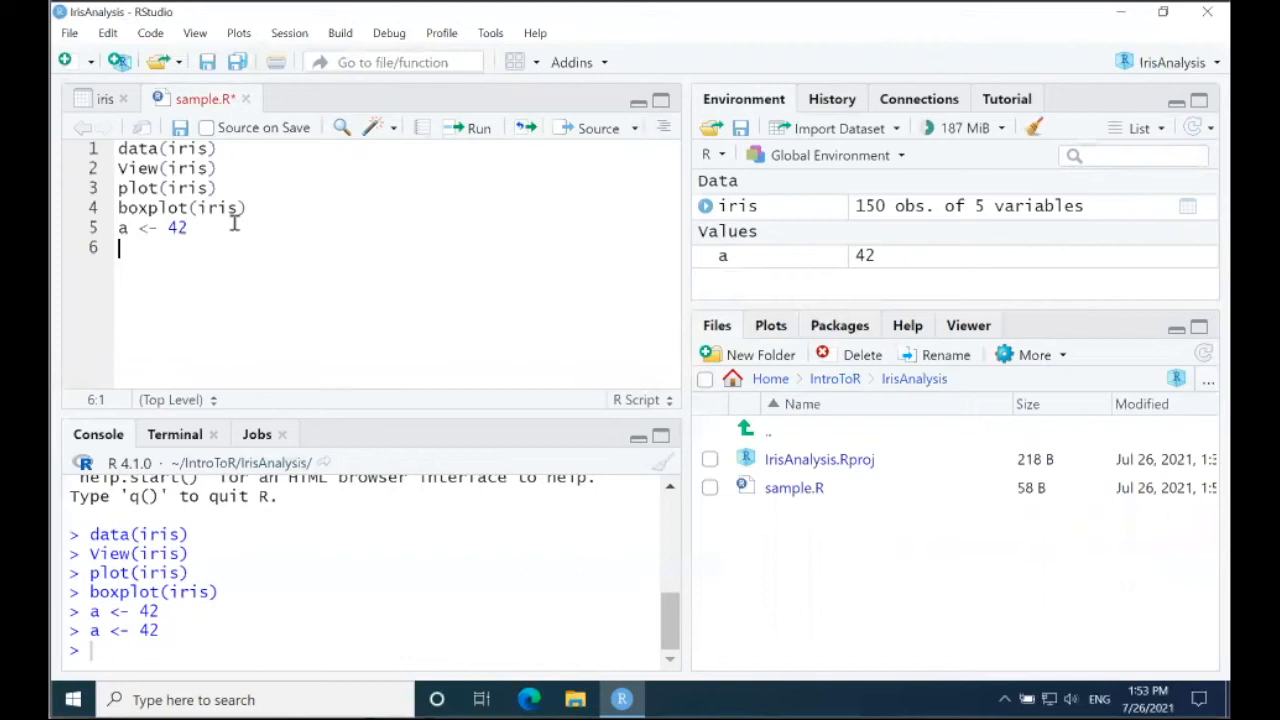
left_click(635, 128)
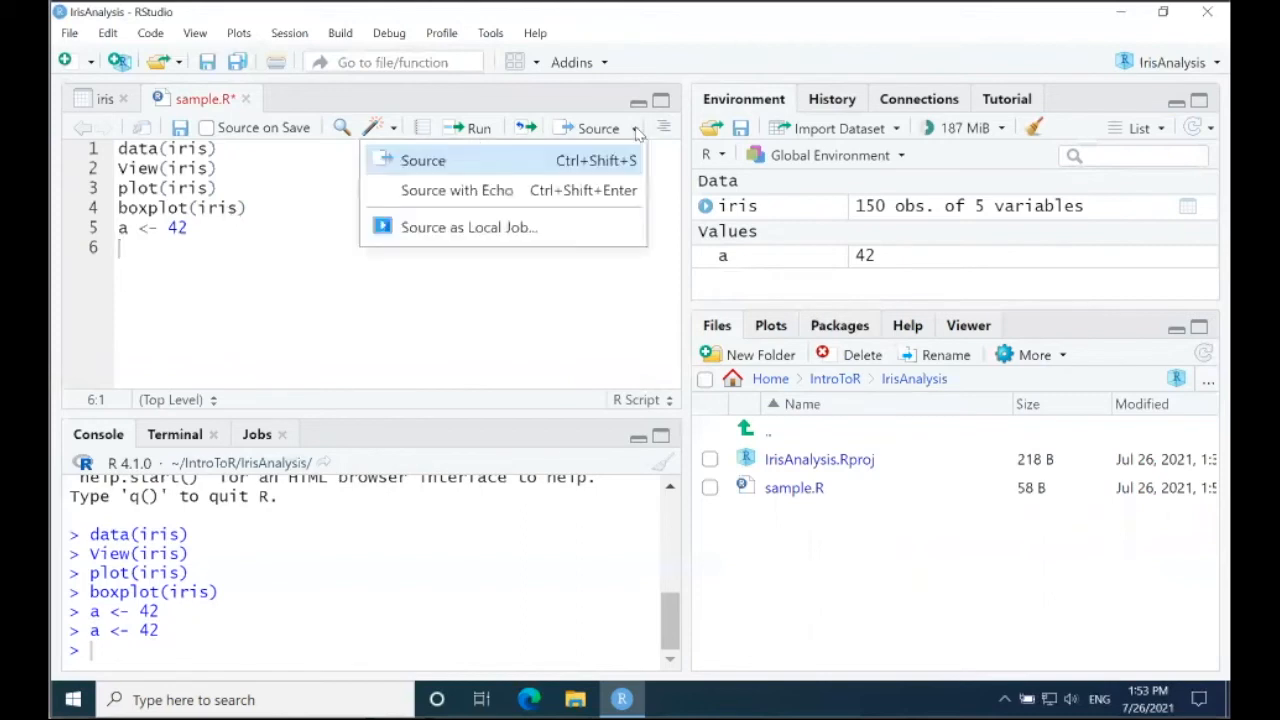
left_click(447, 191)
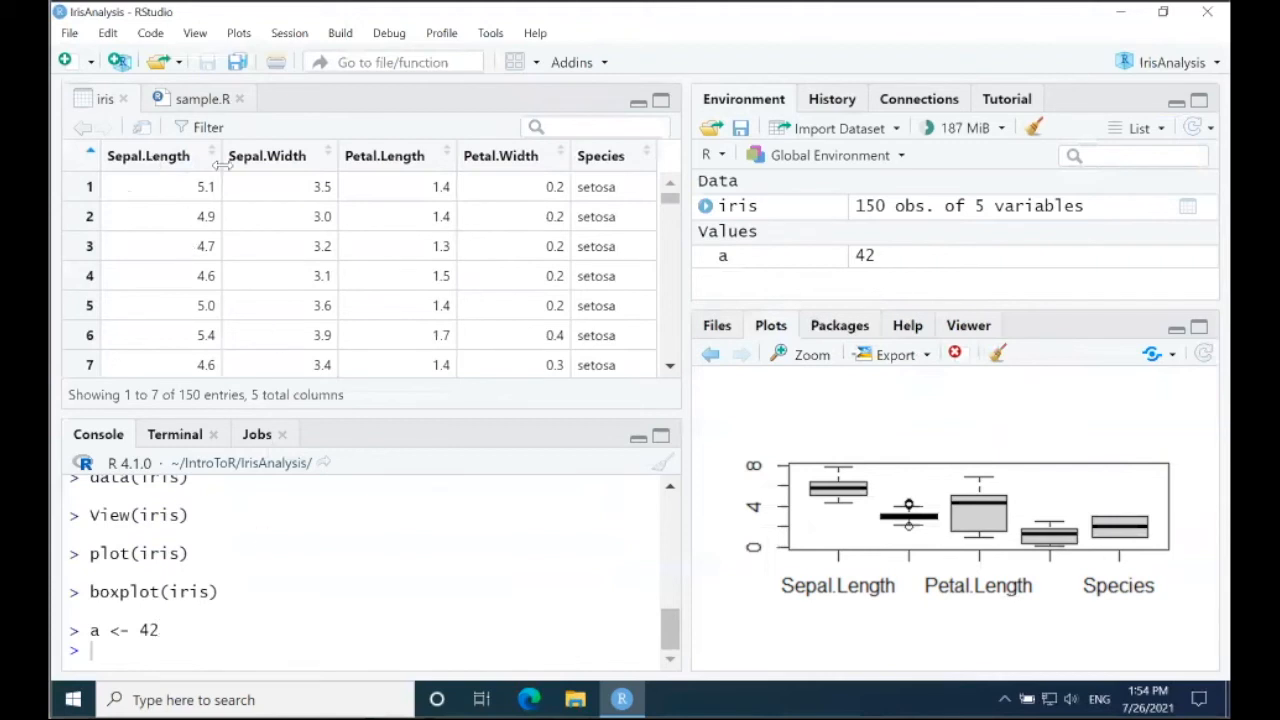
Step: View the command history, and page back to the earliest plot and forward again to the box plot
left_click(843, 100)
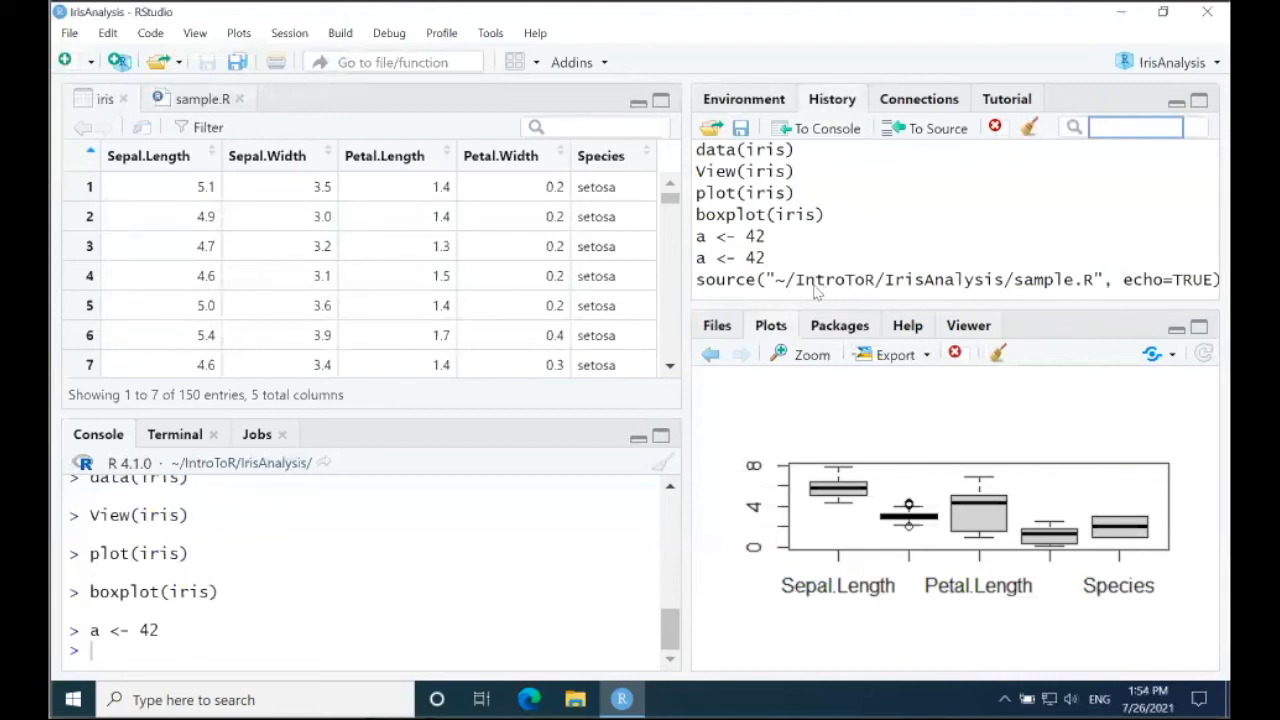
left_click(709, 359)
left_click(709, 359)
left_click(709, 359)
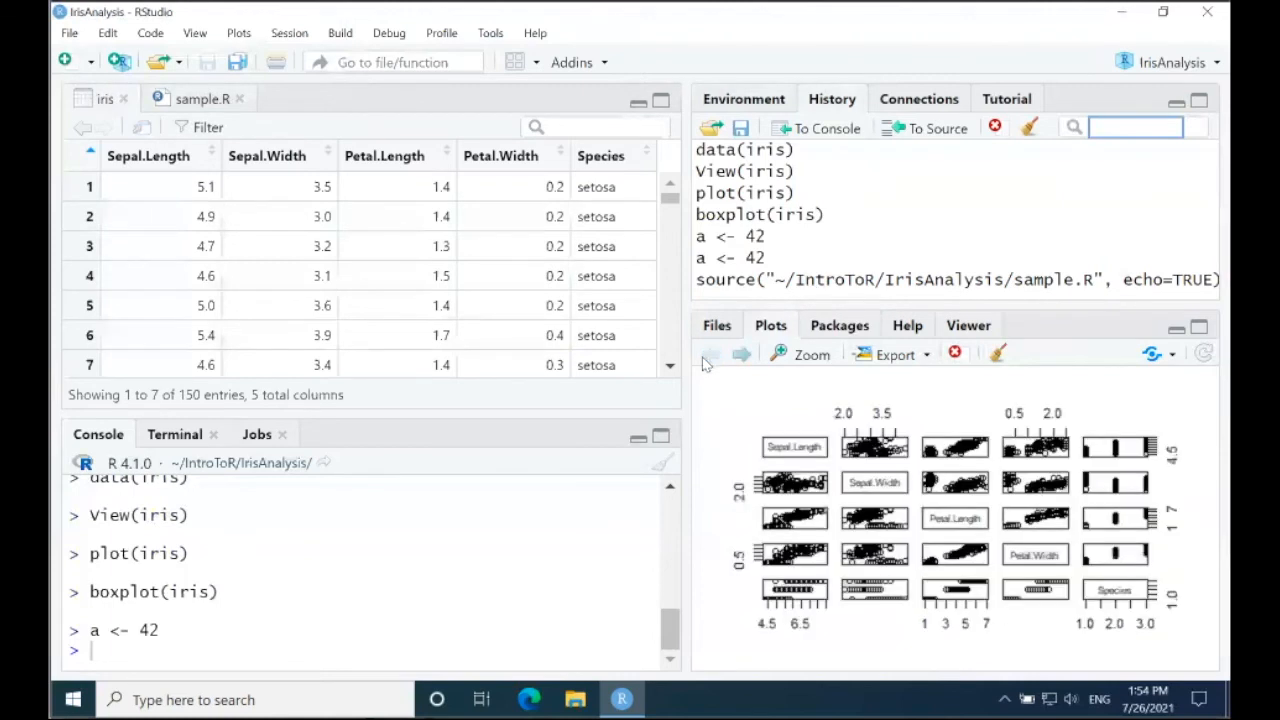
left_click(741, 359)
left_click(741, 359)
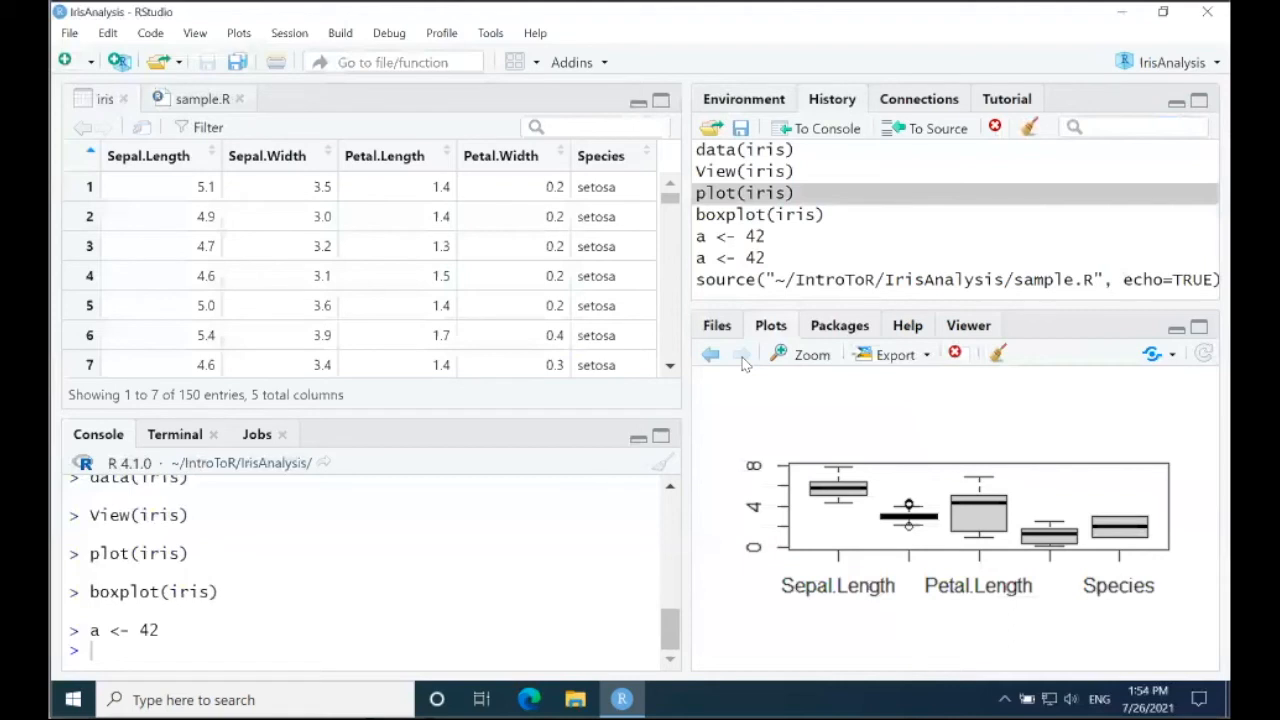
Step: Remove the current box plot, and clear all remaining plots
left_click(957, 356)
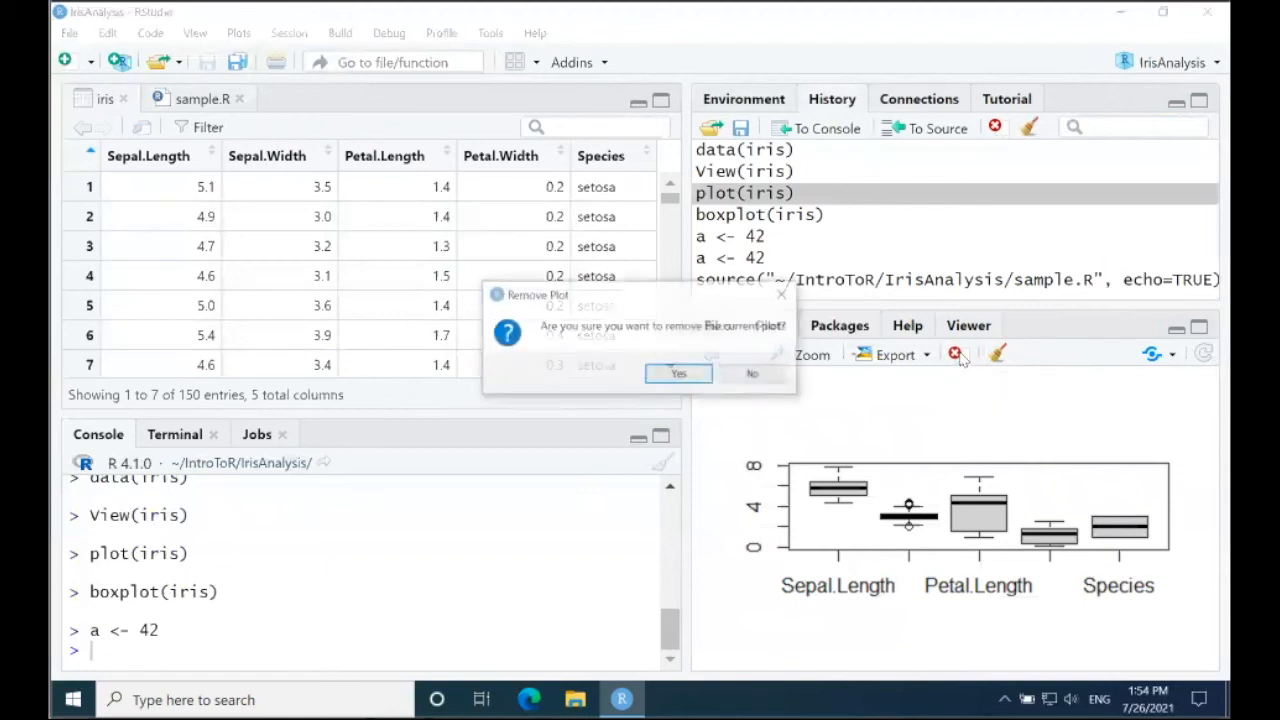
left_click(700, 375)
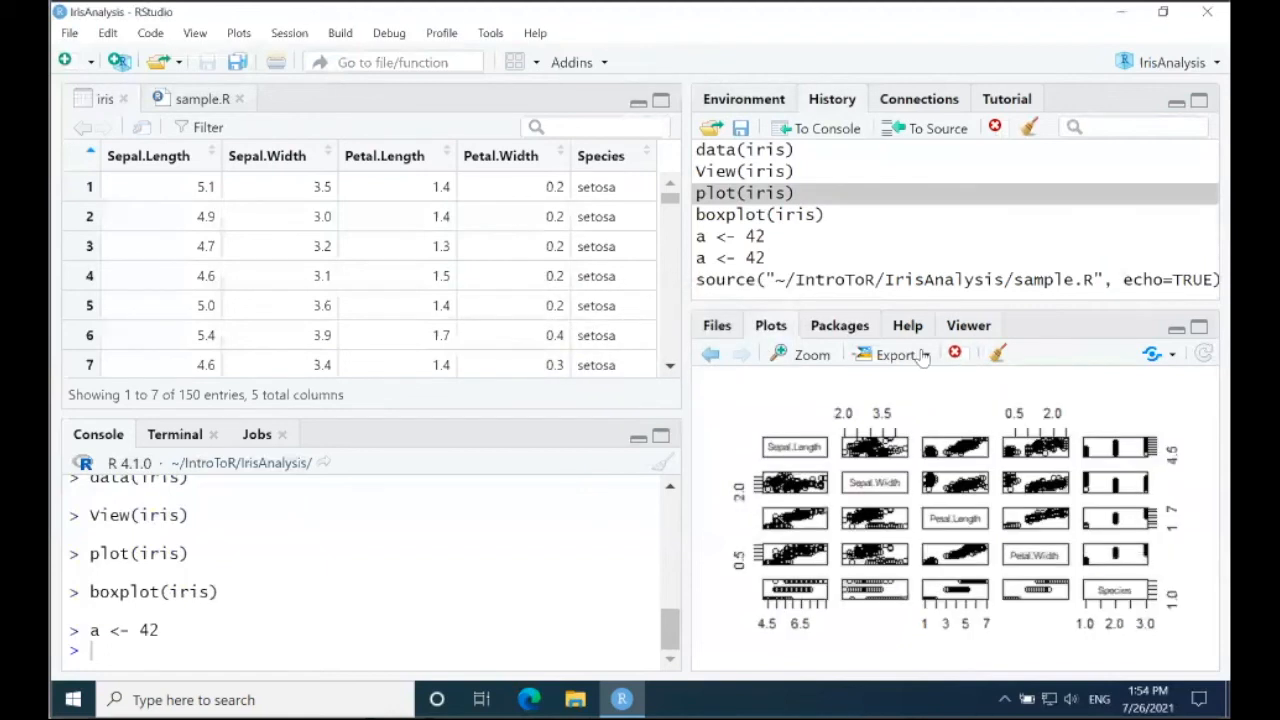
left_click(998, 356)
left_click(700, 373)
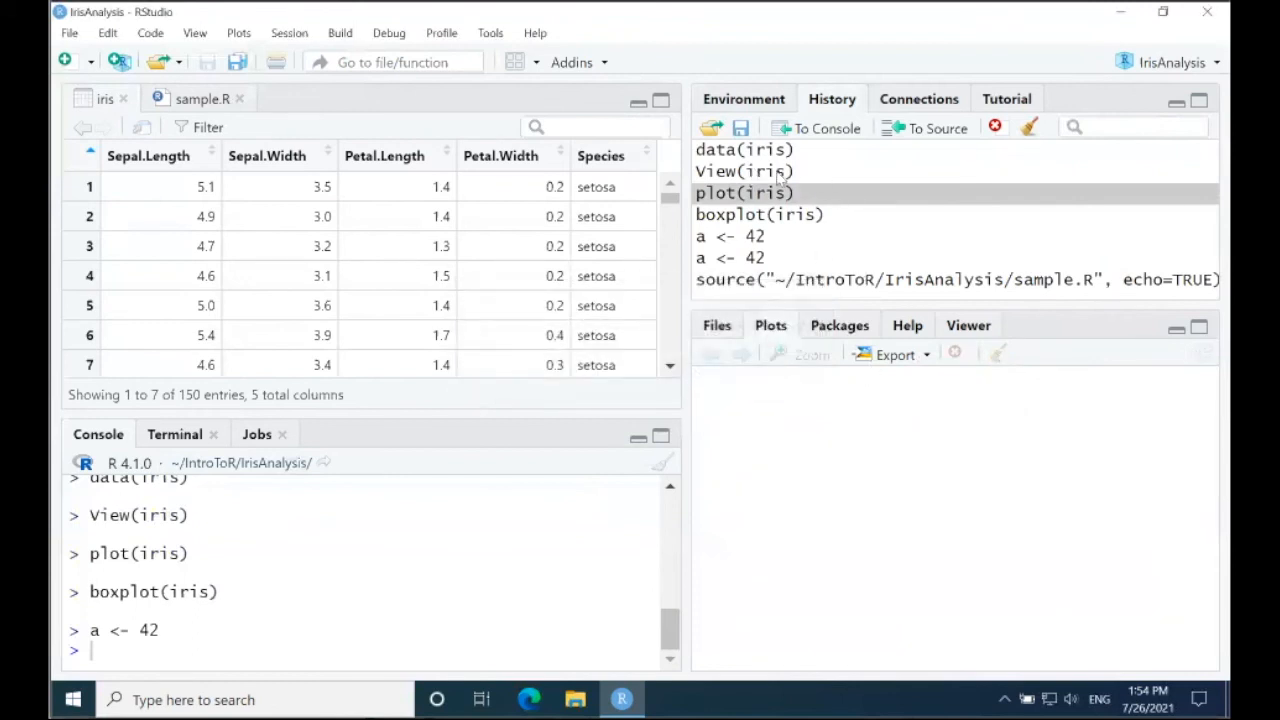
Step: Remove the first a <- 42 entry from the command history, and clear all remaining history entries
left_click(820, 237)
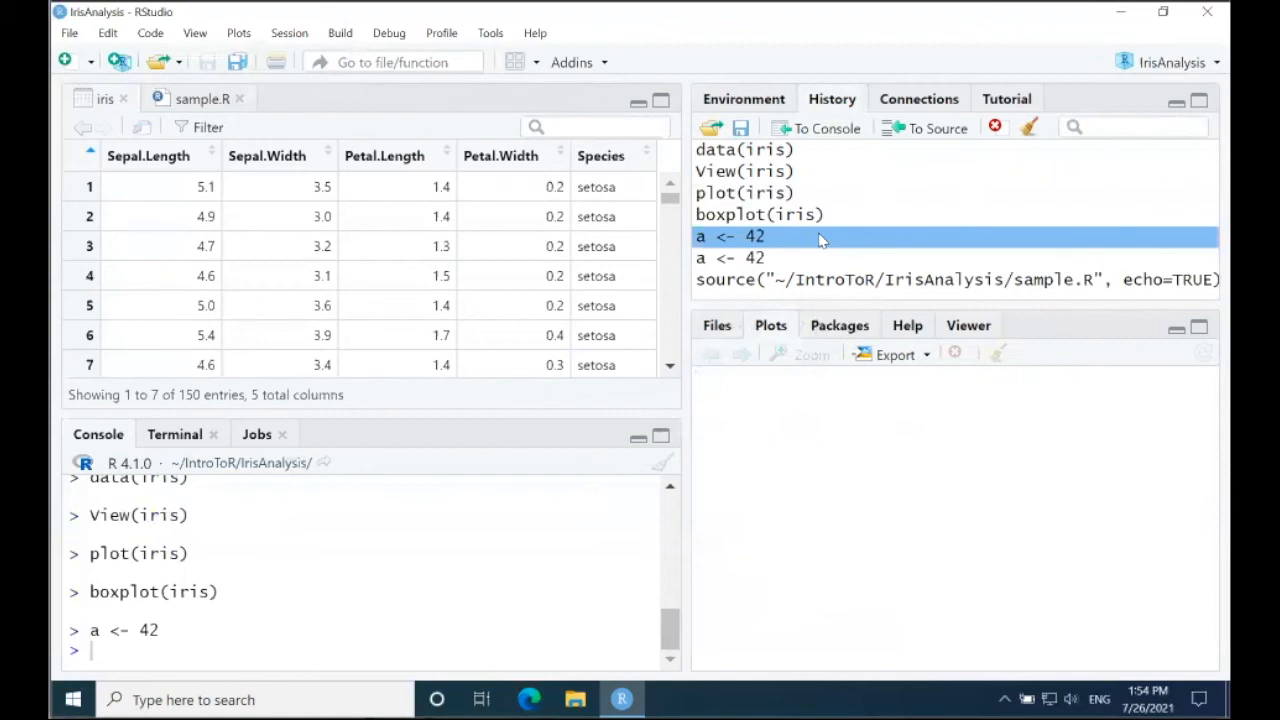
left_click(995, 126)
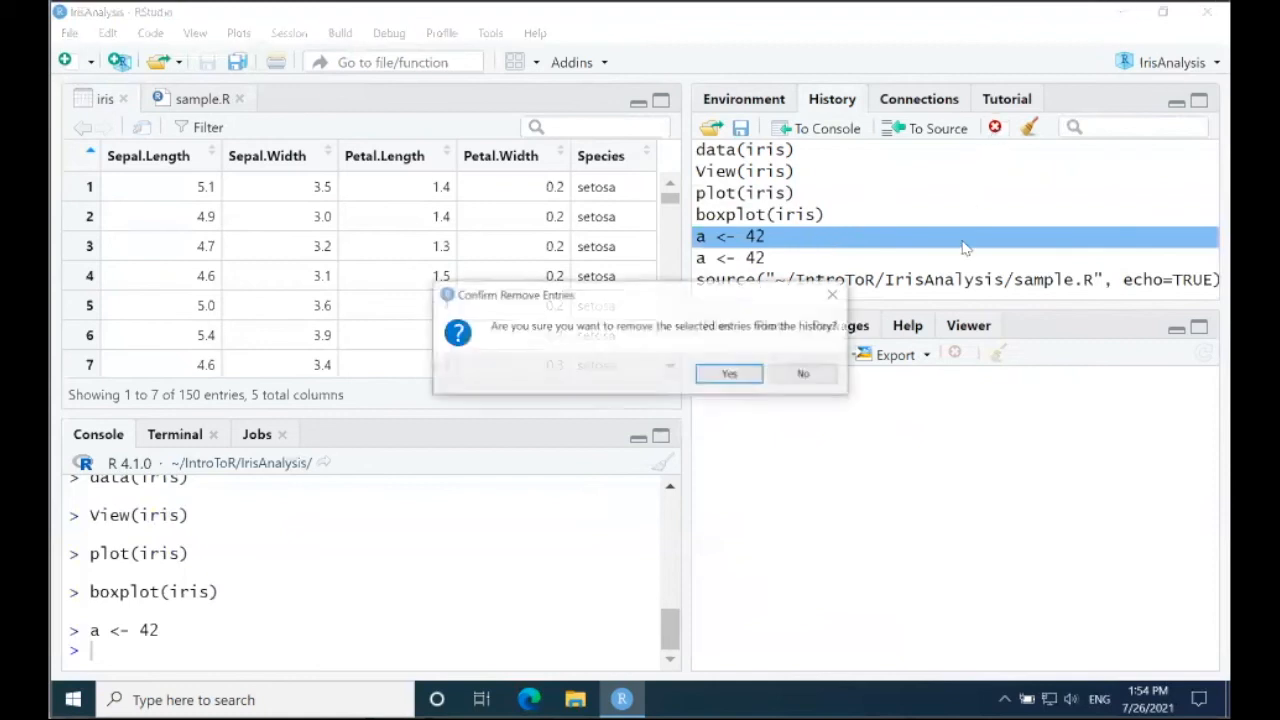
left_click(729, 377)
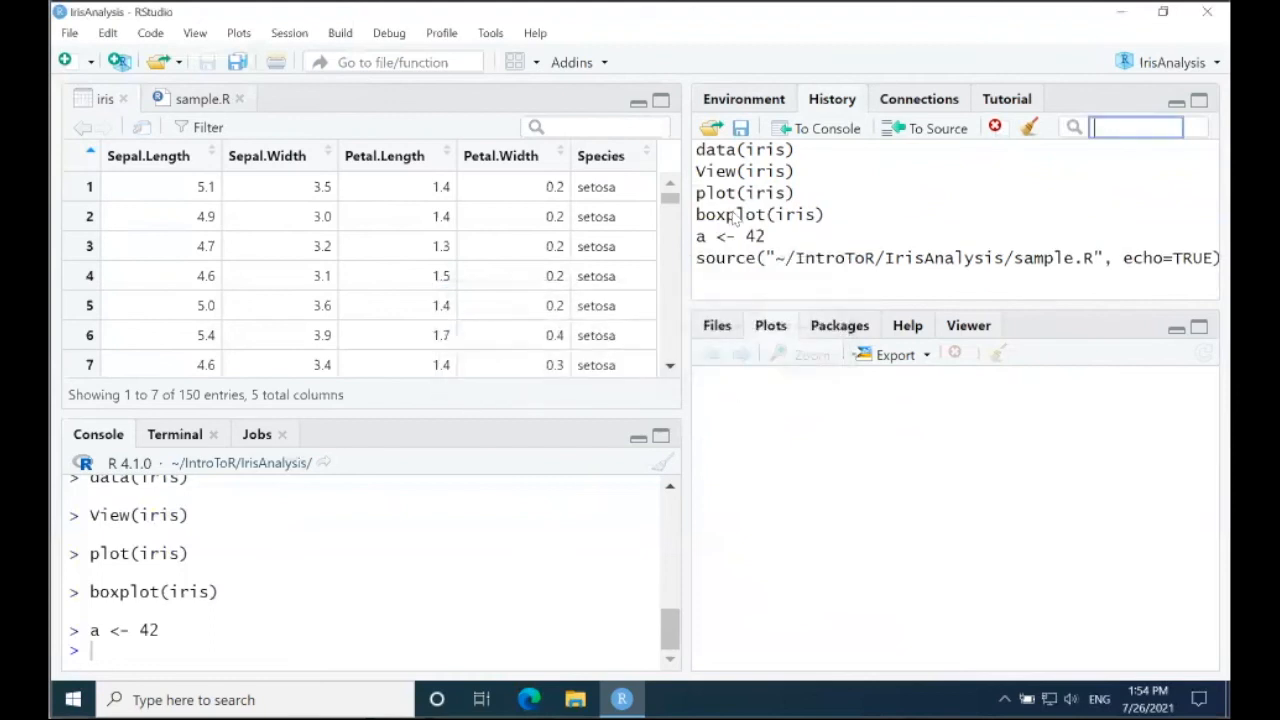
left_click(1029, 126)
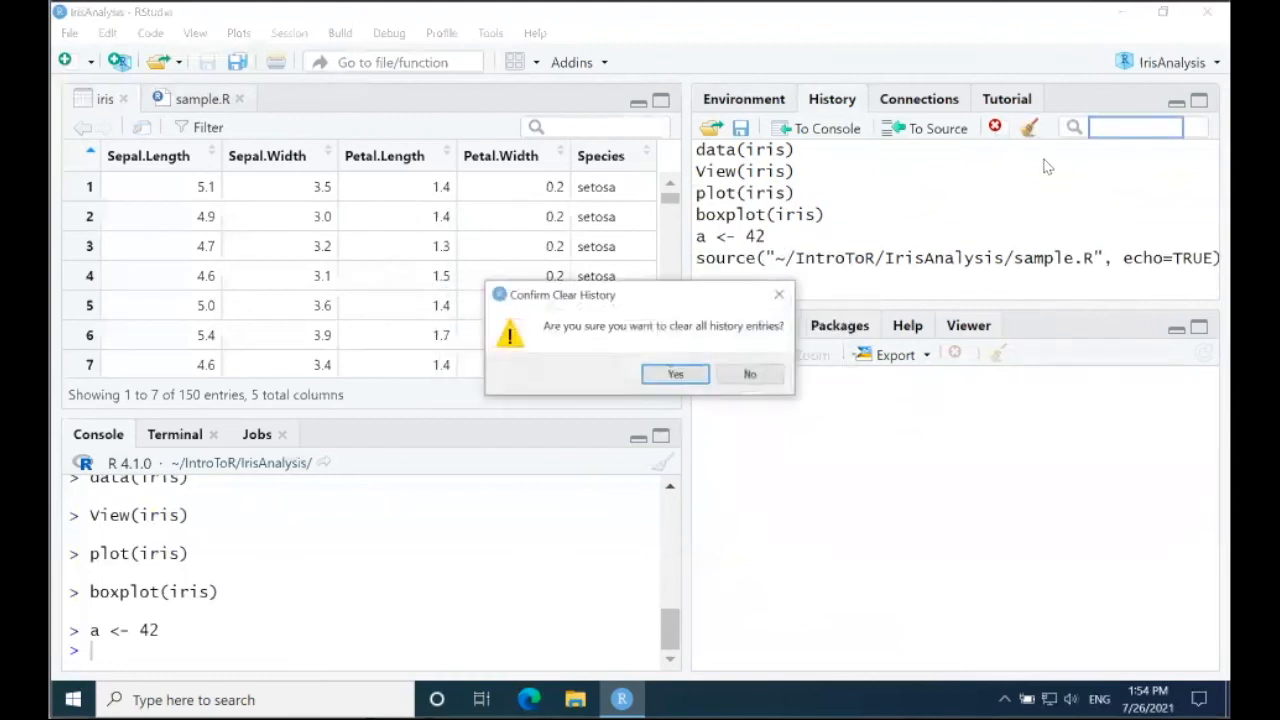
left_click(686, 376)
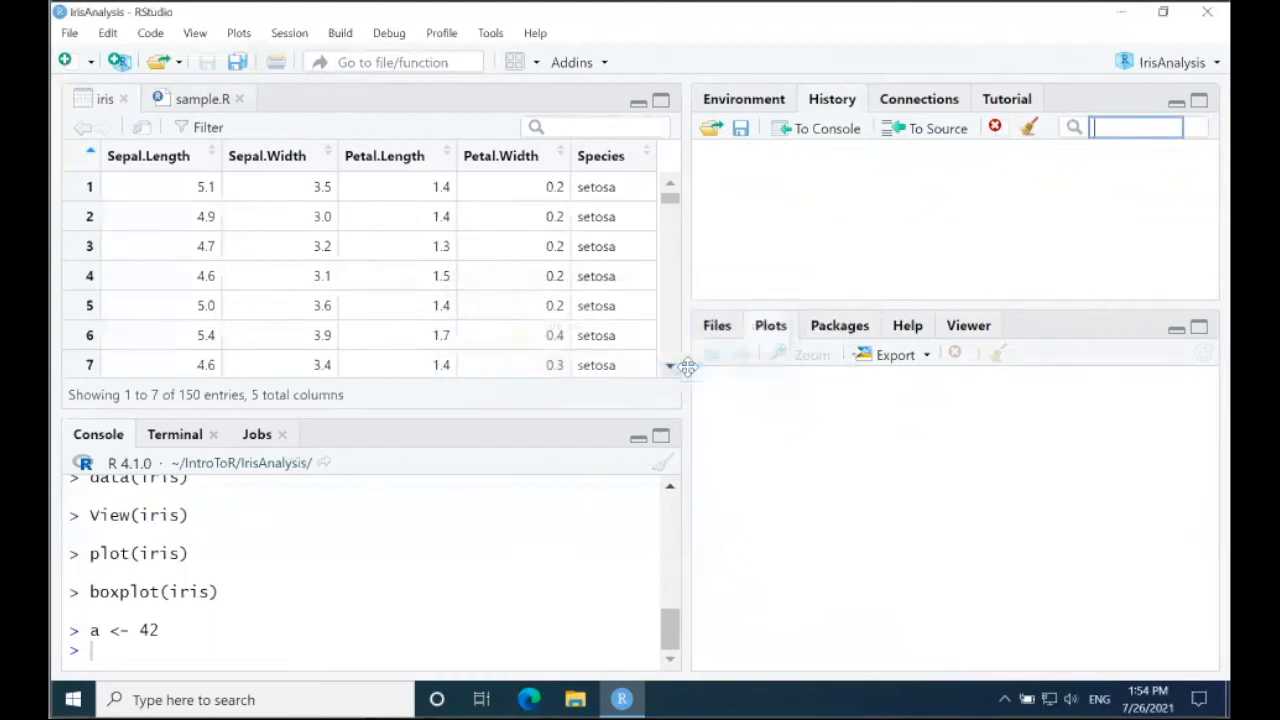
Step: Remove all objects from the global environment, including hidden objects
left_click(754, 102)
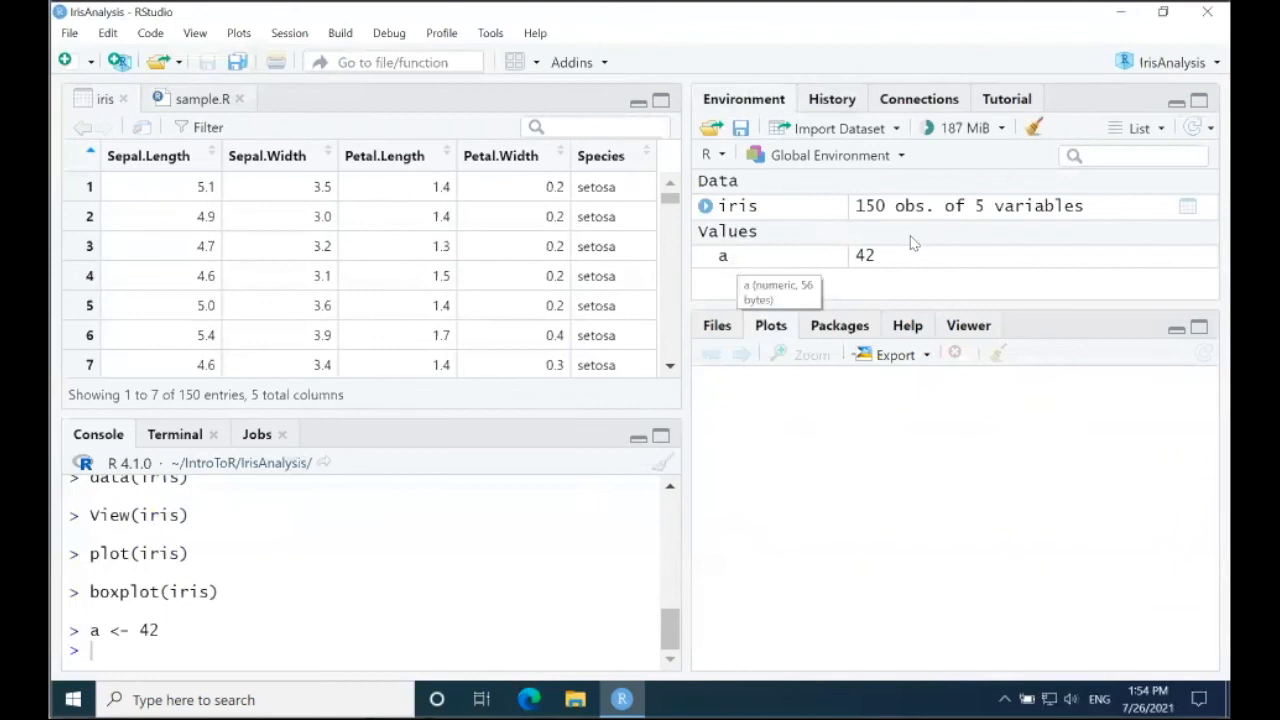
left_click(1034, 128)
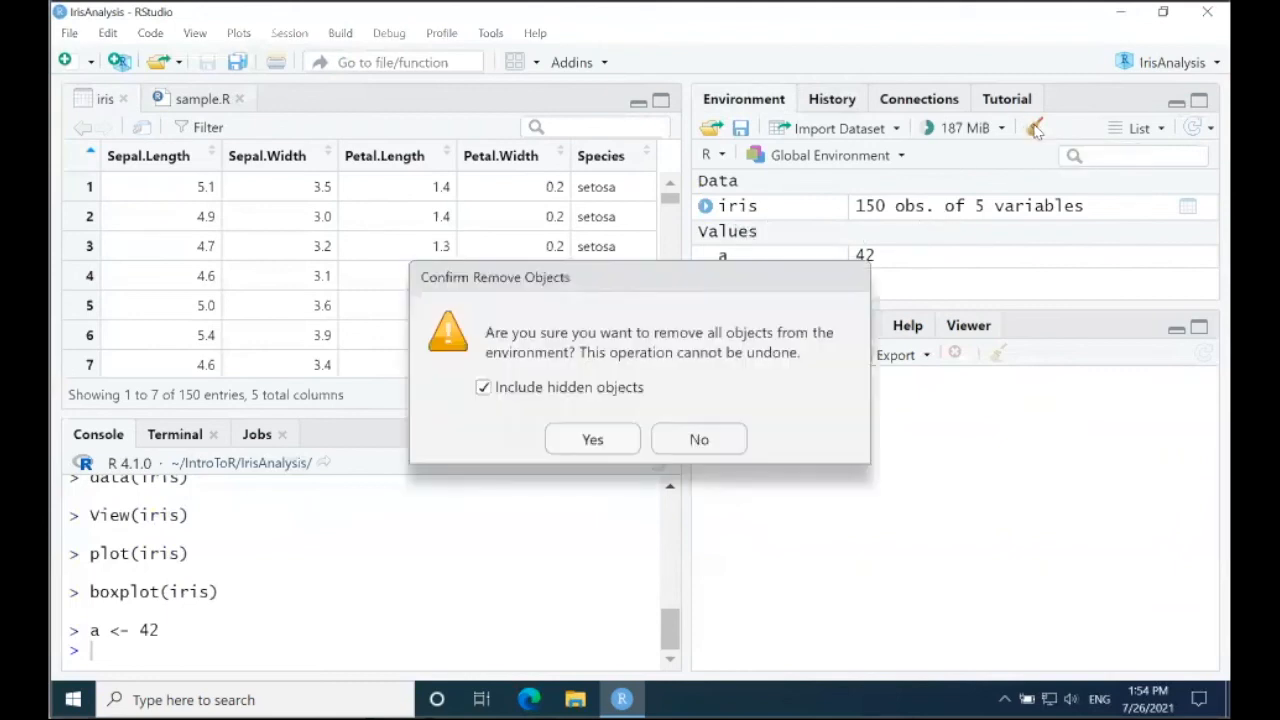
left_click(590, 438)
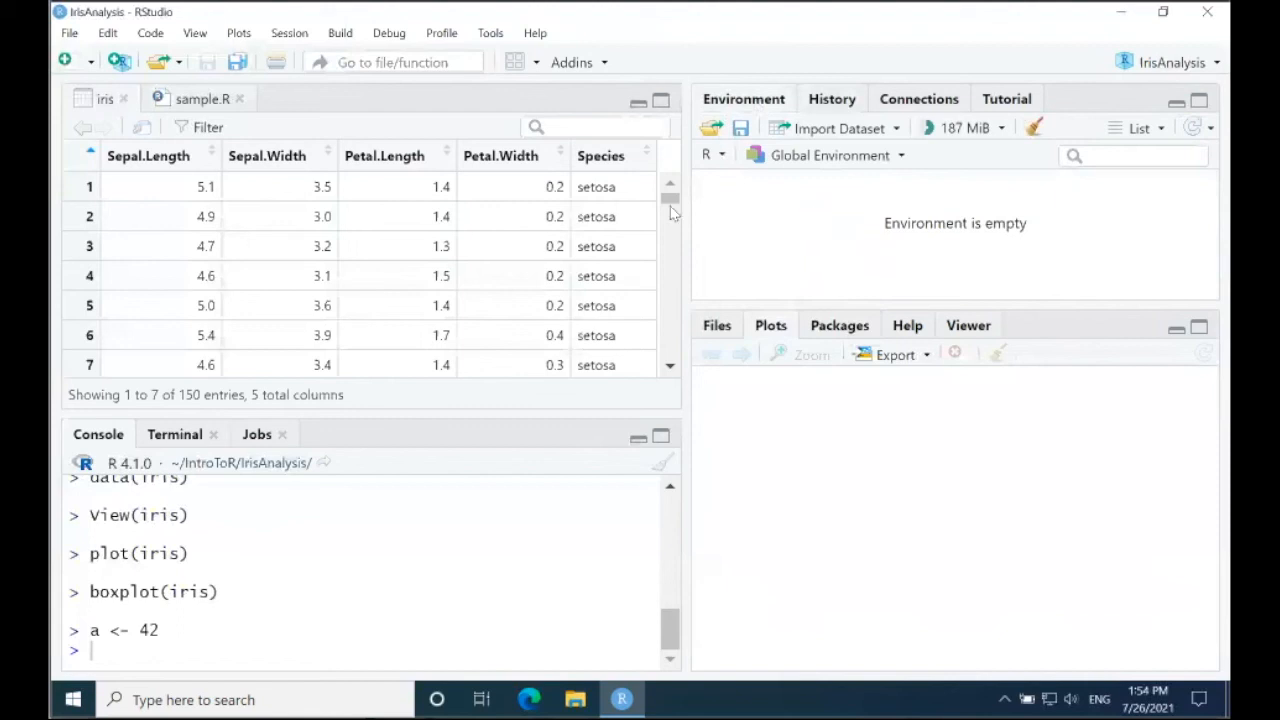
Step: Source the whole sample.R script again to recreate the data, variable and plots, and page through the plots
left_click(190, 100)
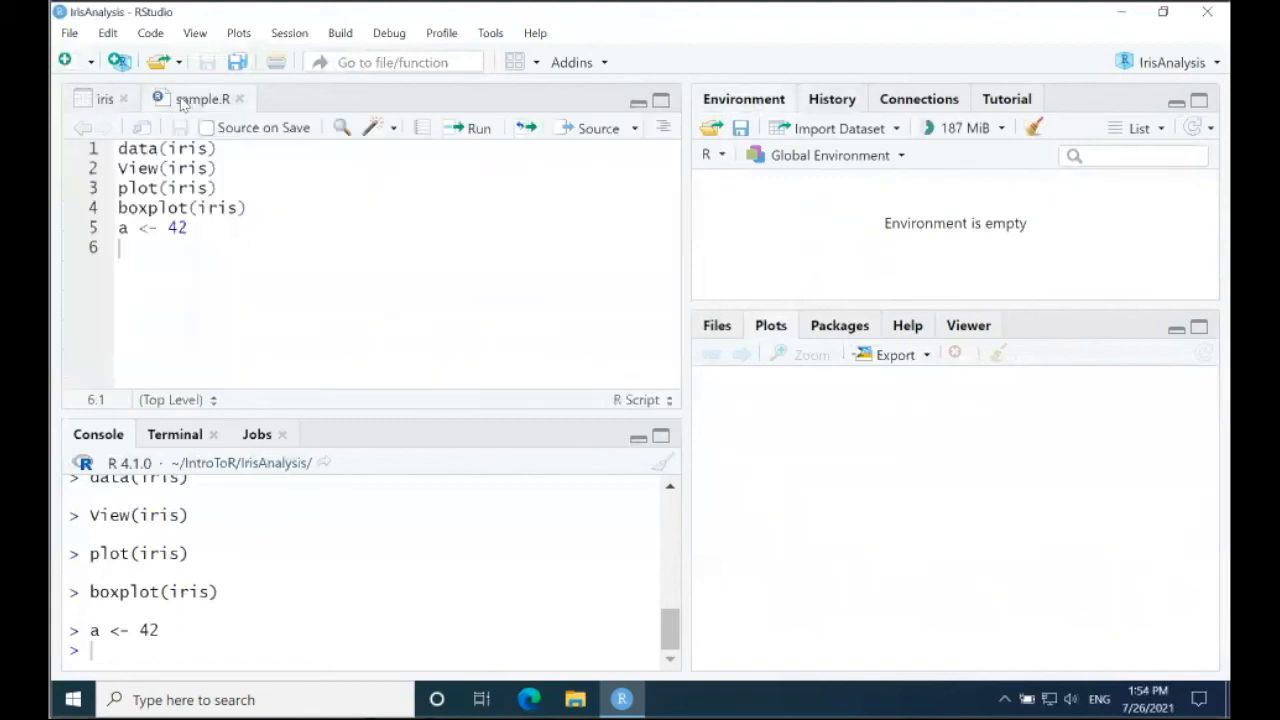
left_click(590, 128)
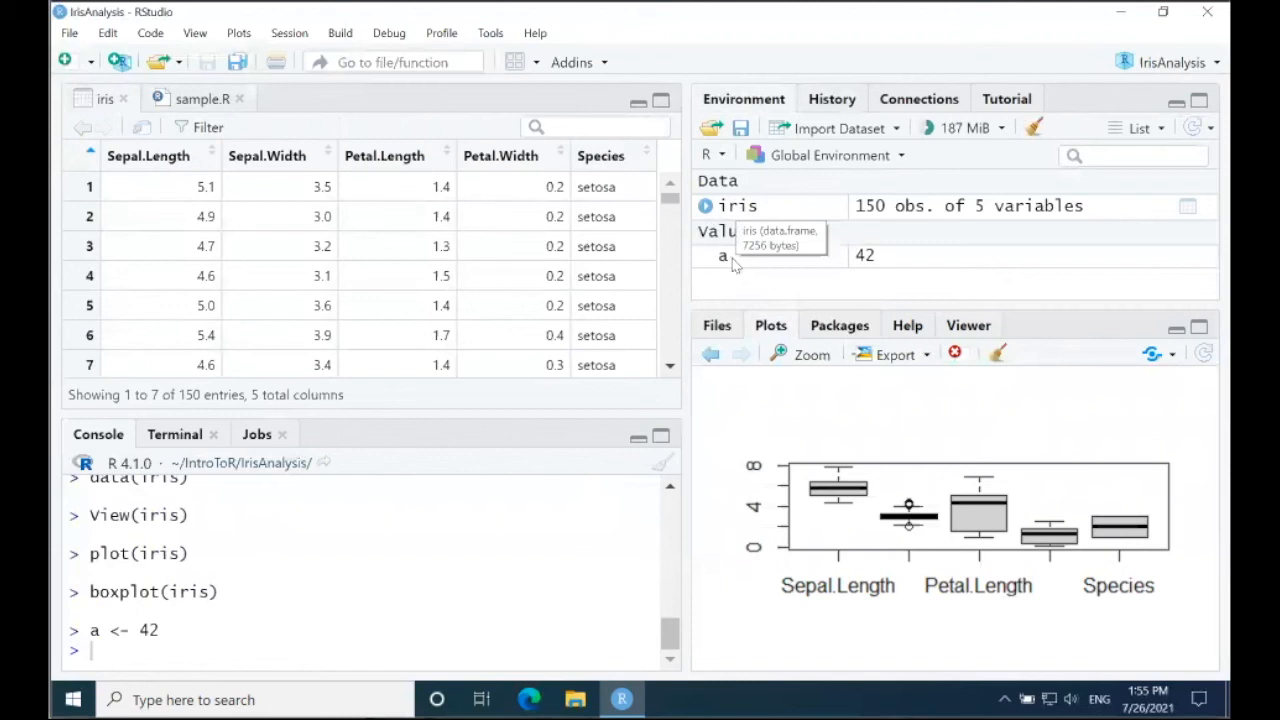
left_click(733, 357)
left_click(742, 358)
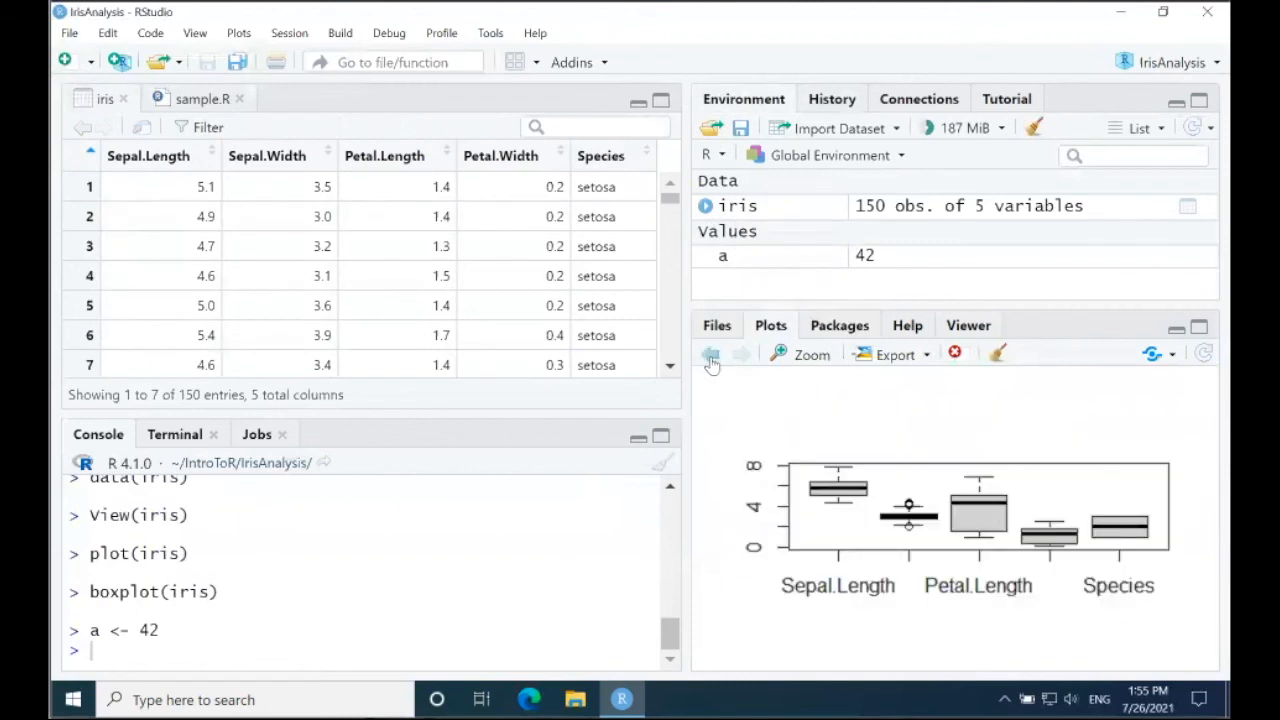
key("ctrl+shift+Return")
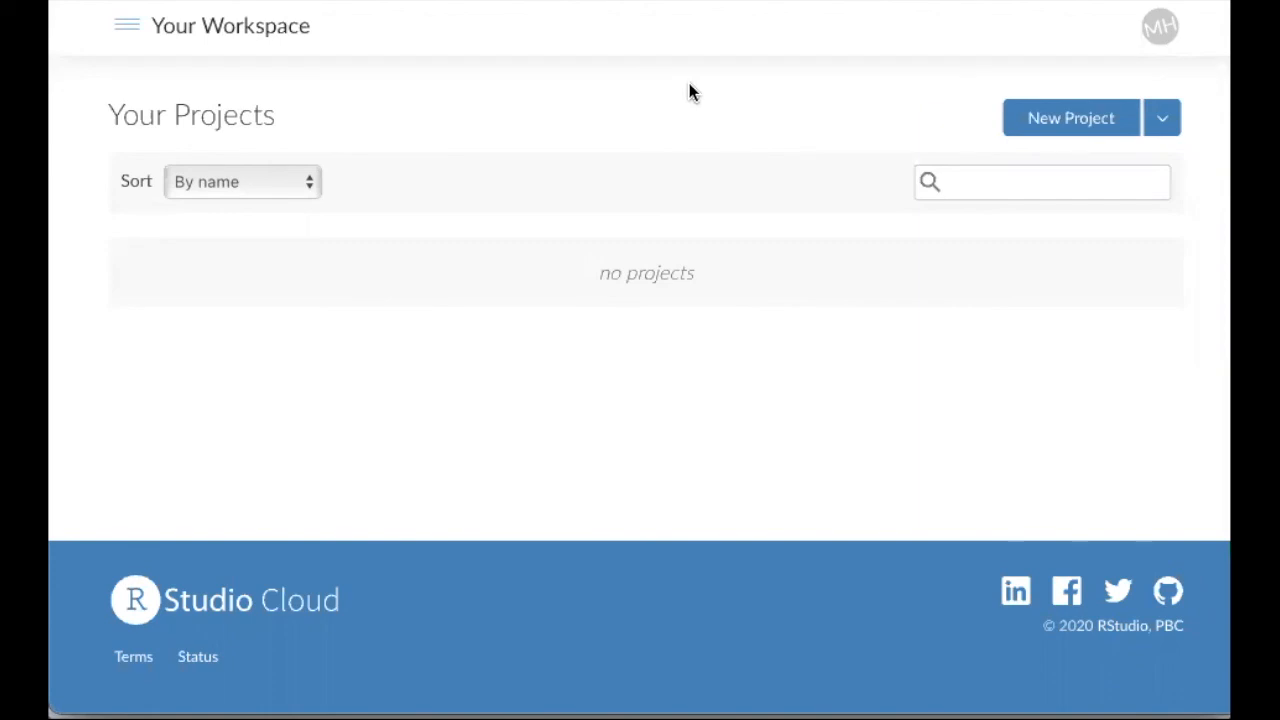
Step: Create a new project from the projects list of your RStudio Cloud workspace, and add a blank R script to it
left_click(129, 27)
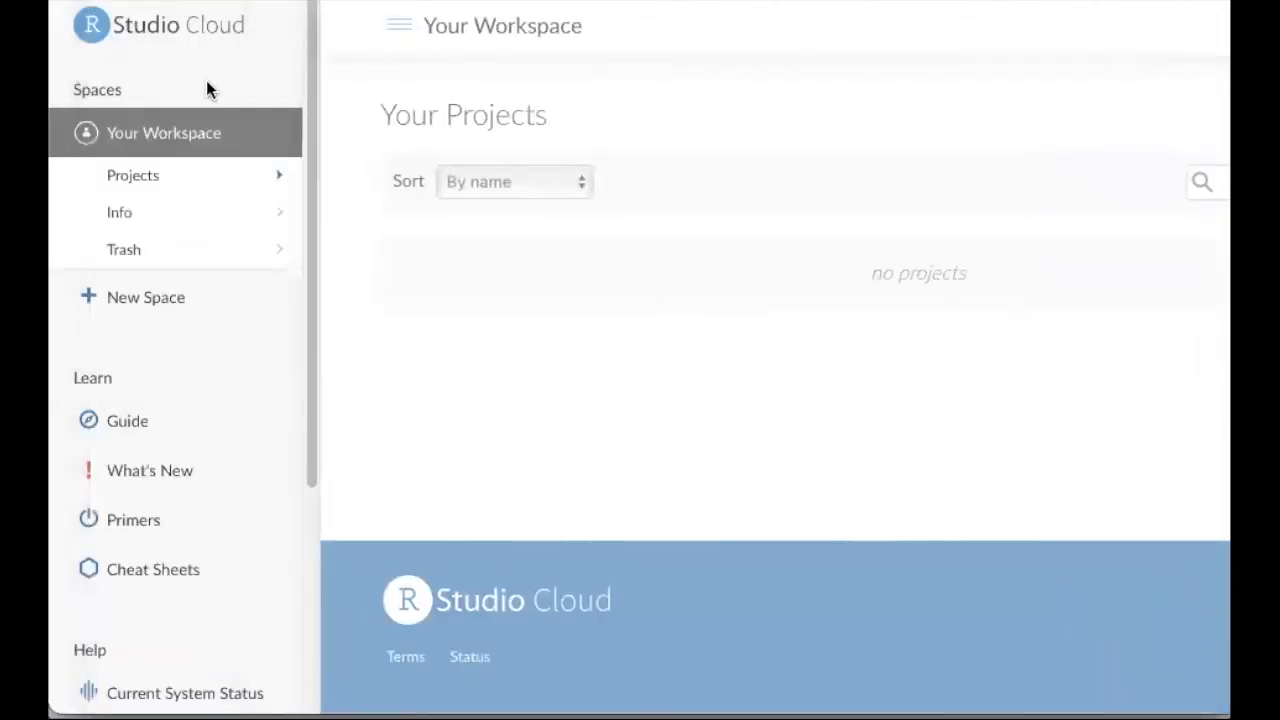
left_click(173, 177)
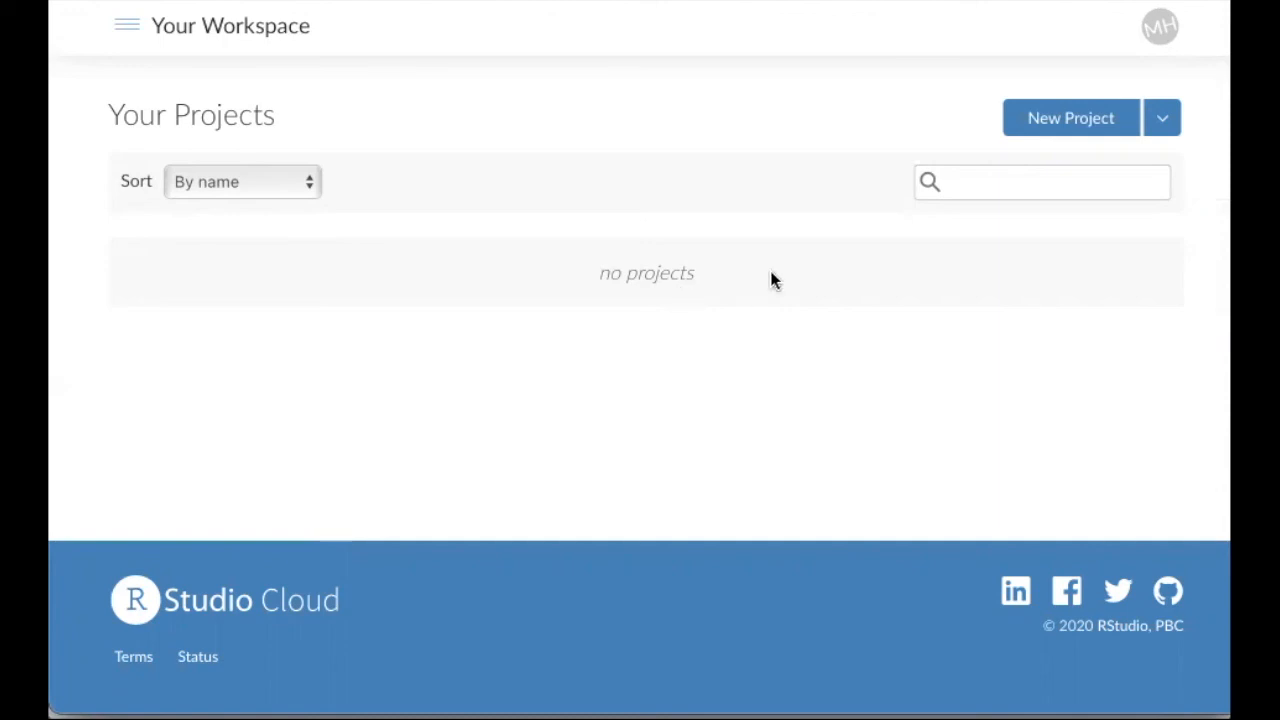
left_click(1093, 119)
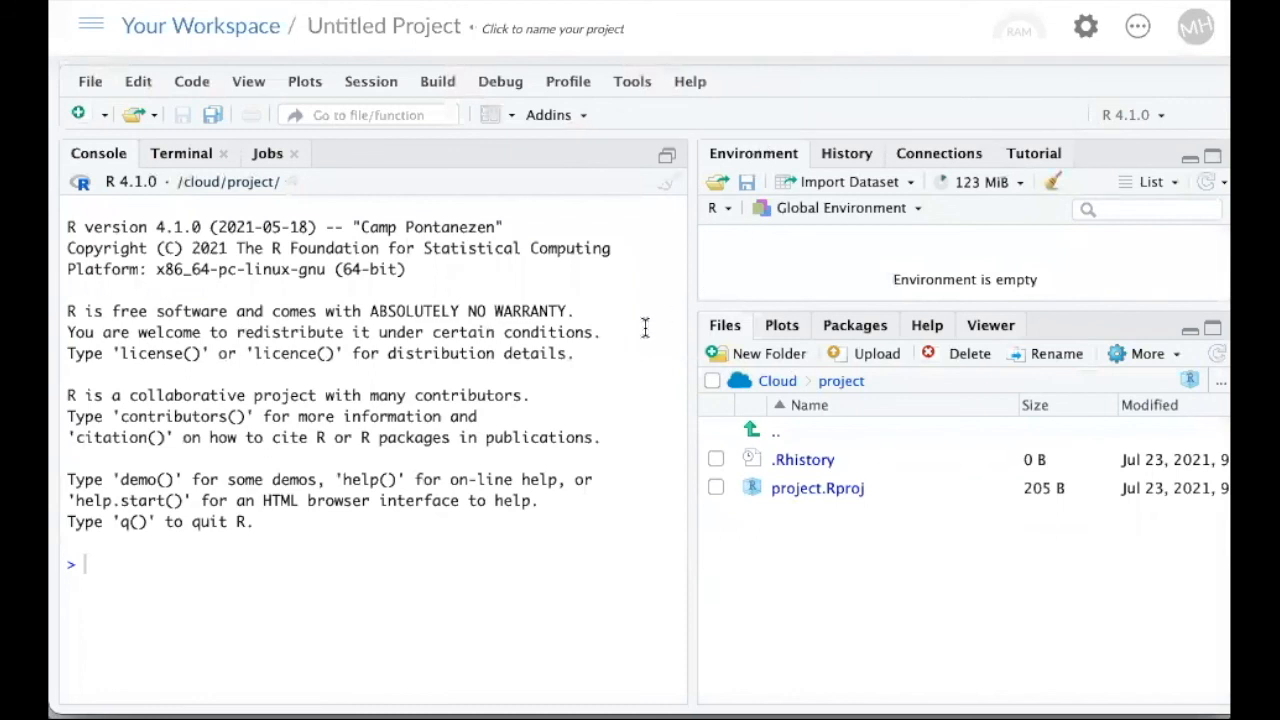
left_click(80, 114)
left_click(118, 150)
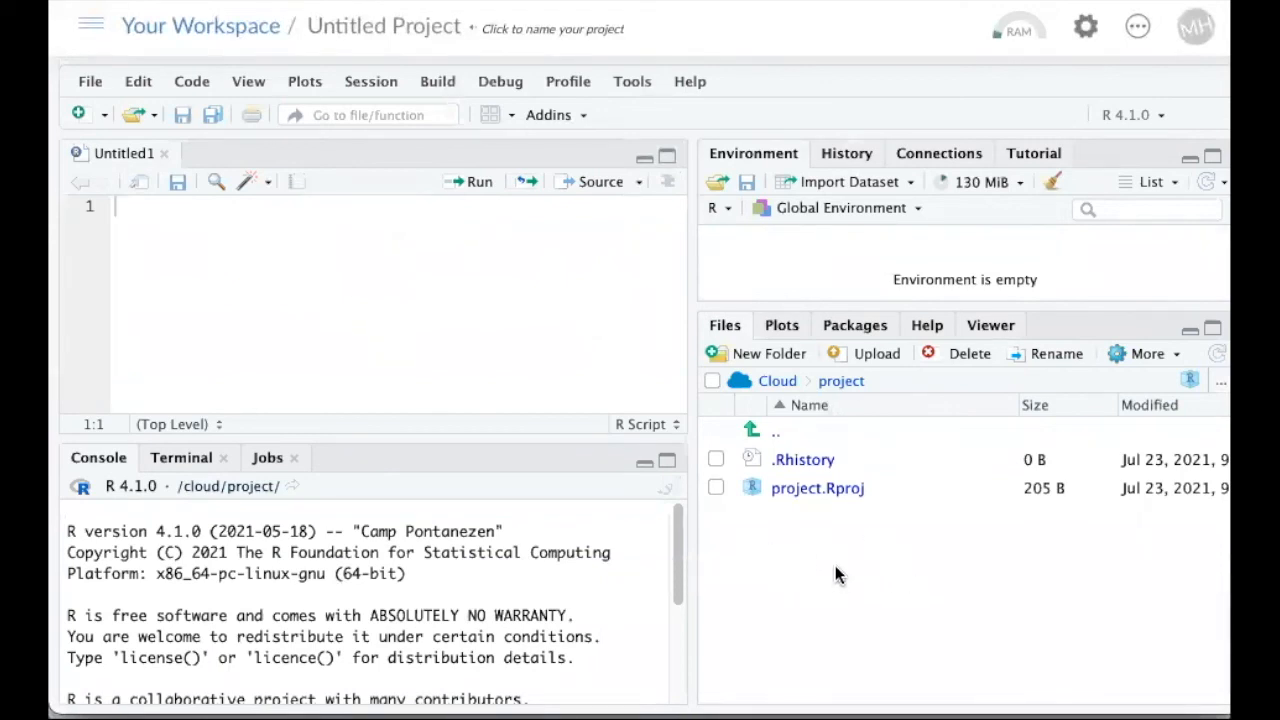
Step: View the file upload options for the /cloud/project directory, and dismiss them without choosing a file
left_click(870, 355)
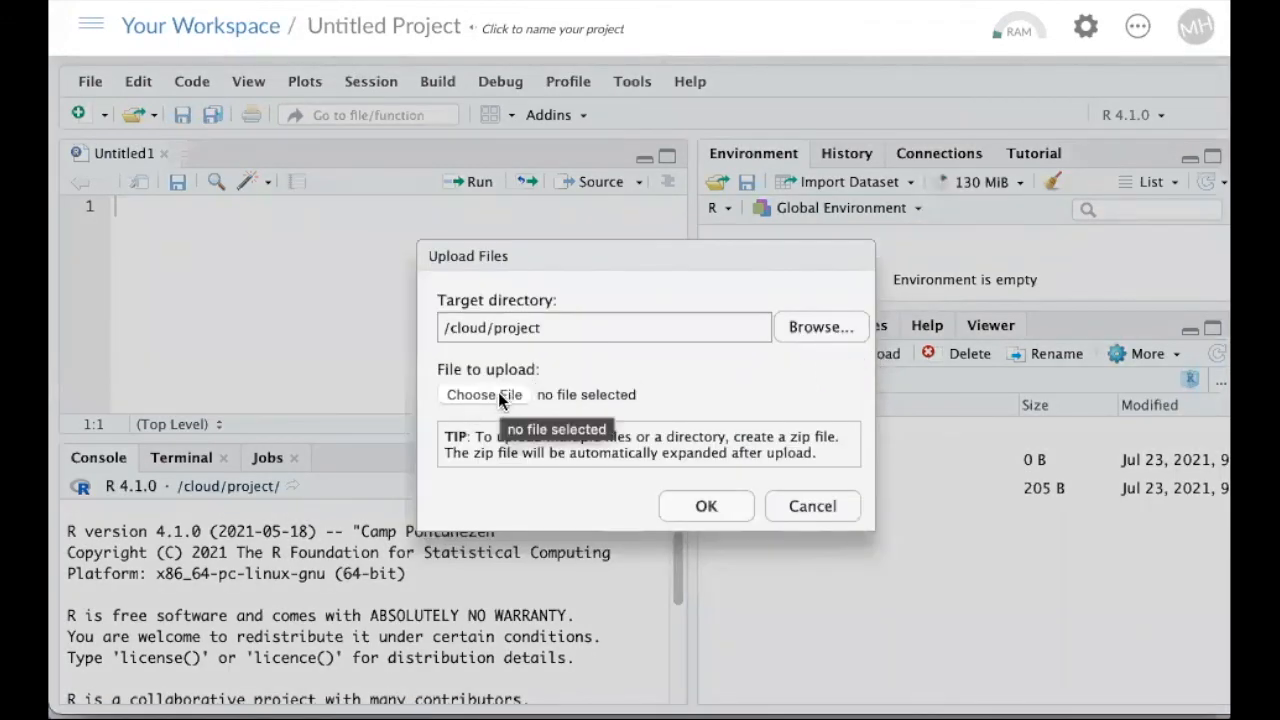
left_click(818, 508)
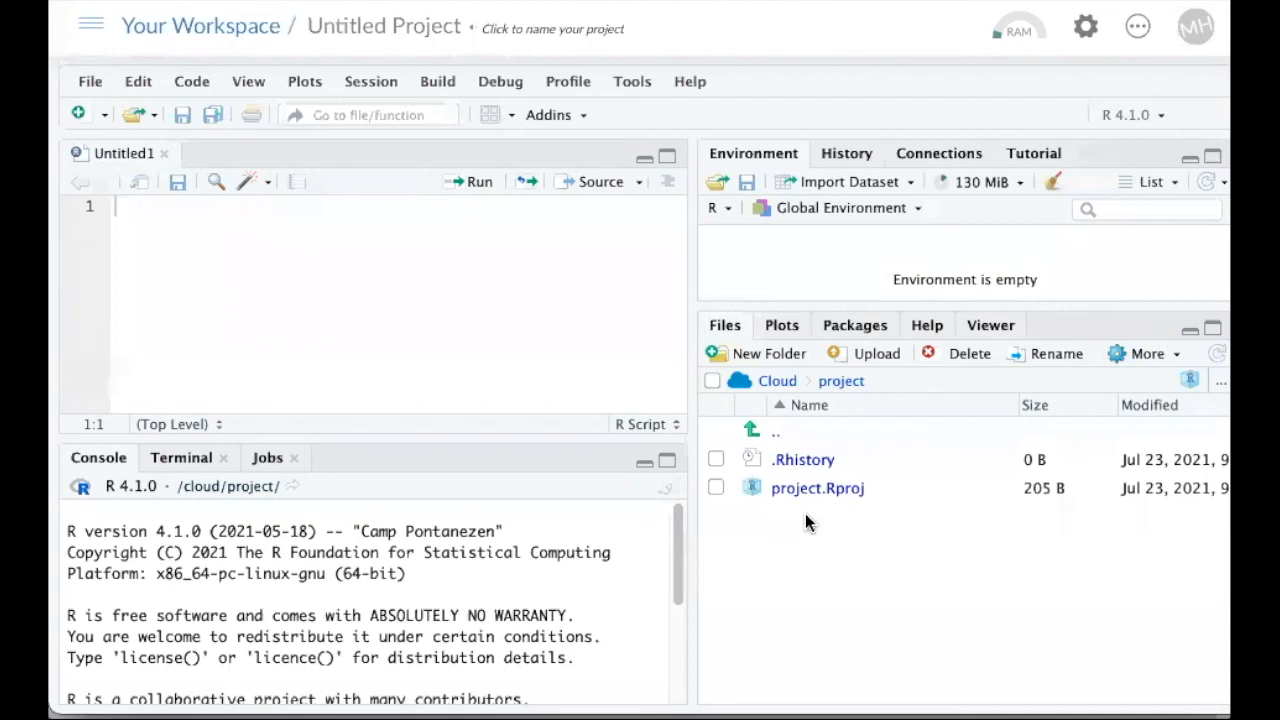